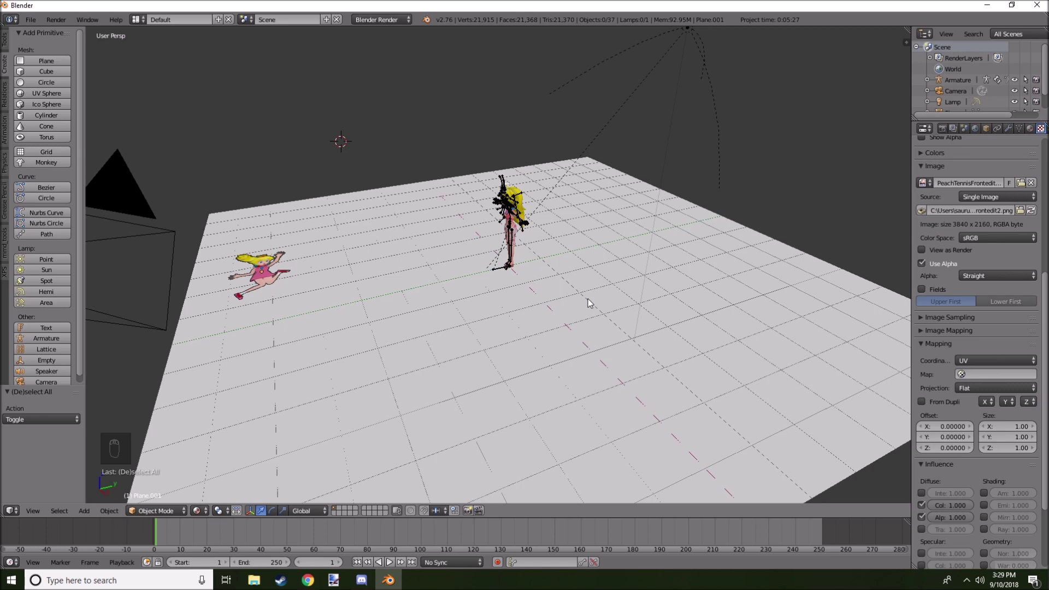
Step: Raise the Peach tennis image plane about 0.63 units above the floor along the Z axis
middle_click_drag(428, 289, 595, 256)
right_click(611, 346)
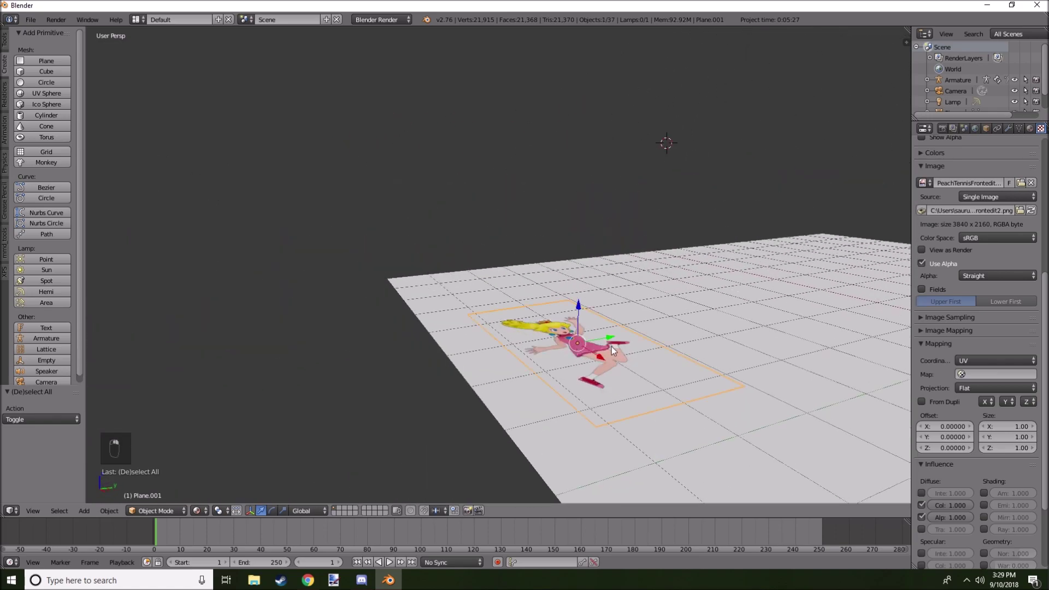
scroll(612, 346, "up", 3)
middle_click_drag(611, 347, 360, 344, "shift")
key("g")
key("z")
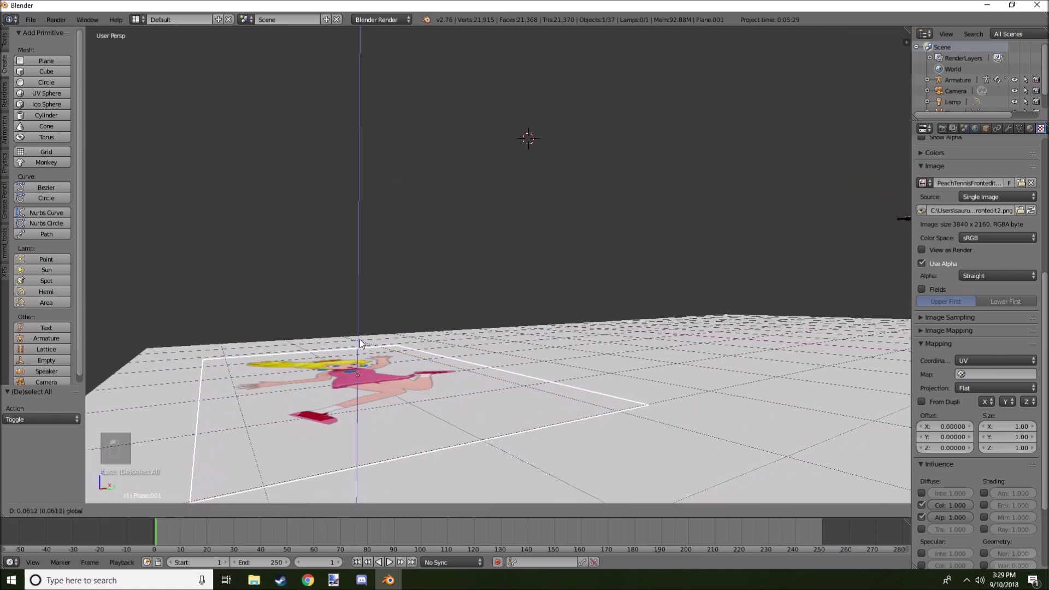
left_click(360, 268)
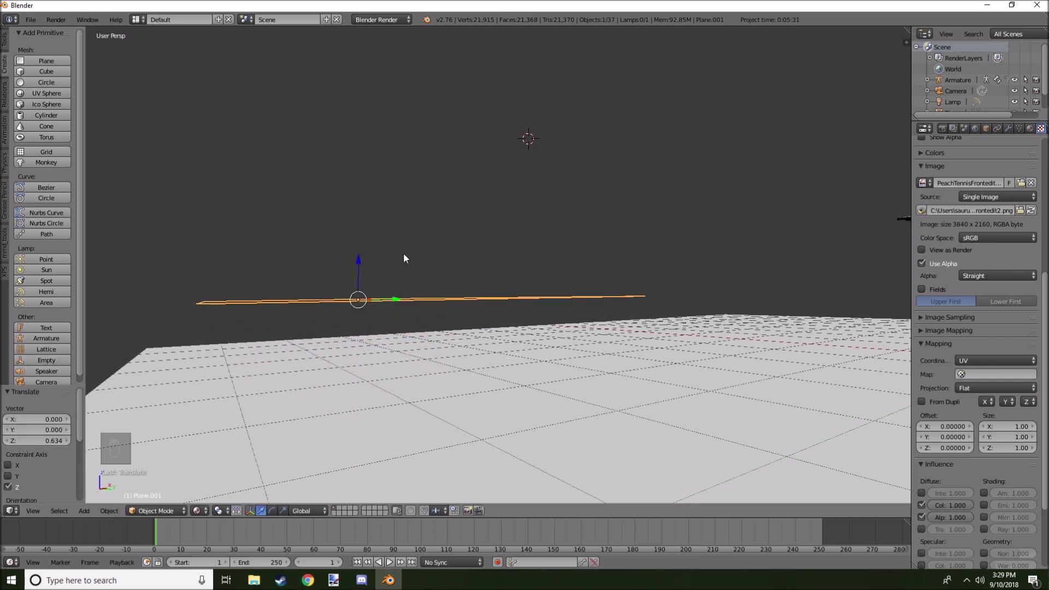
Step: Lower the Peach tennis image plane back to the floor and deselect everything
key("a")
middle_click_drag(403, 253, 413, 278)
right_click(349, 262)
left_click_drag(323, 224, 307, 324)
right_click(307, 323)
key("a")
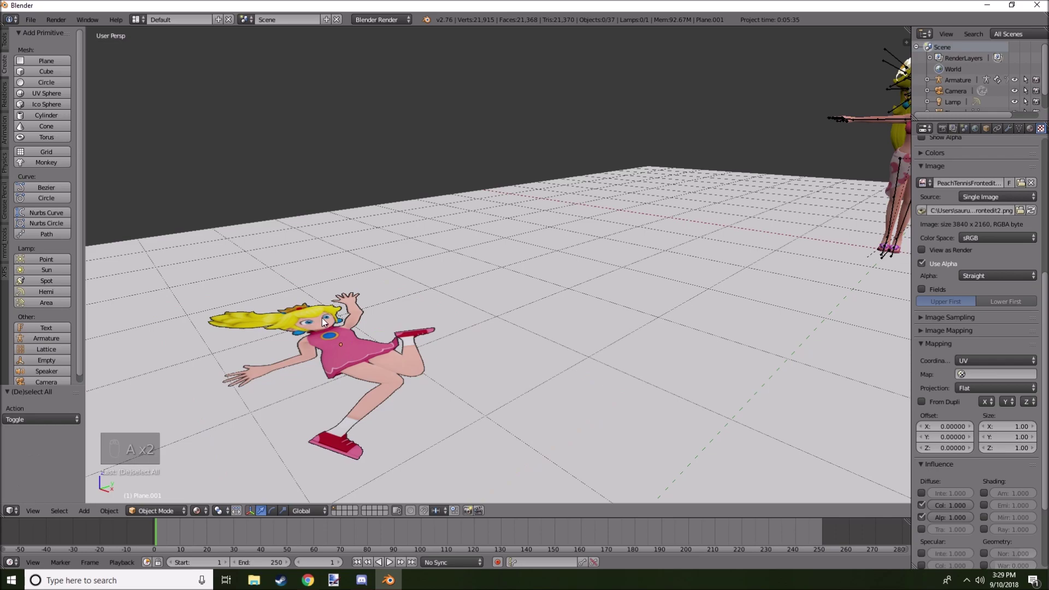
Step: Render a test image of the scene from the camera view and close the render result
middle_click_drag(432, 352, 514, 267)
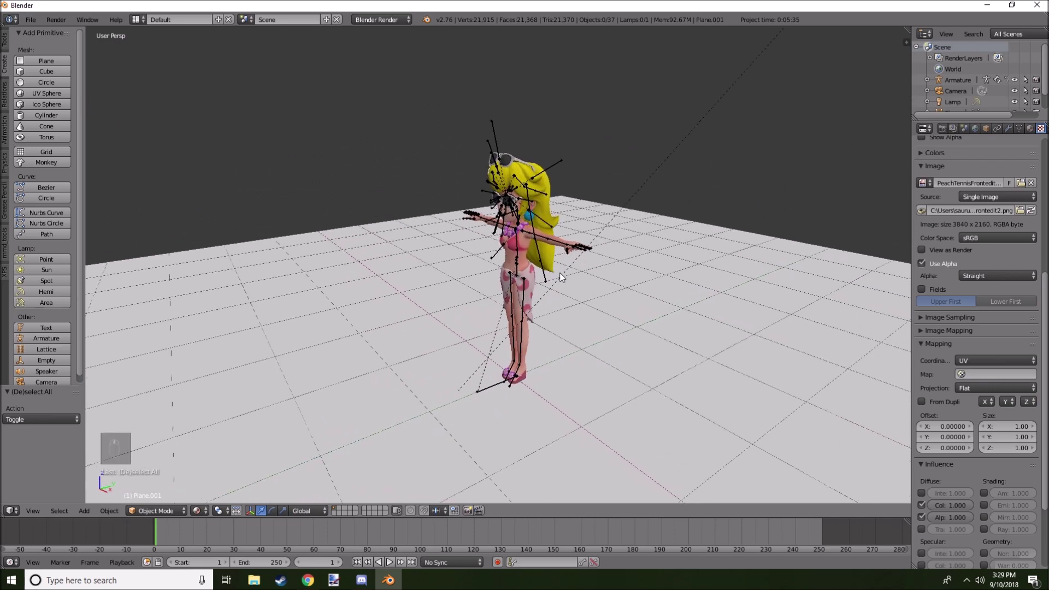
scroll(563, 268, "down", 4)
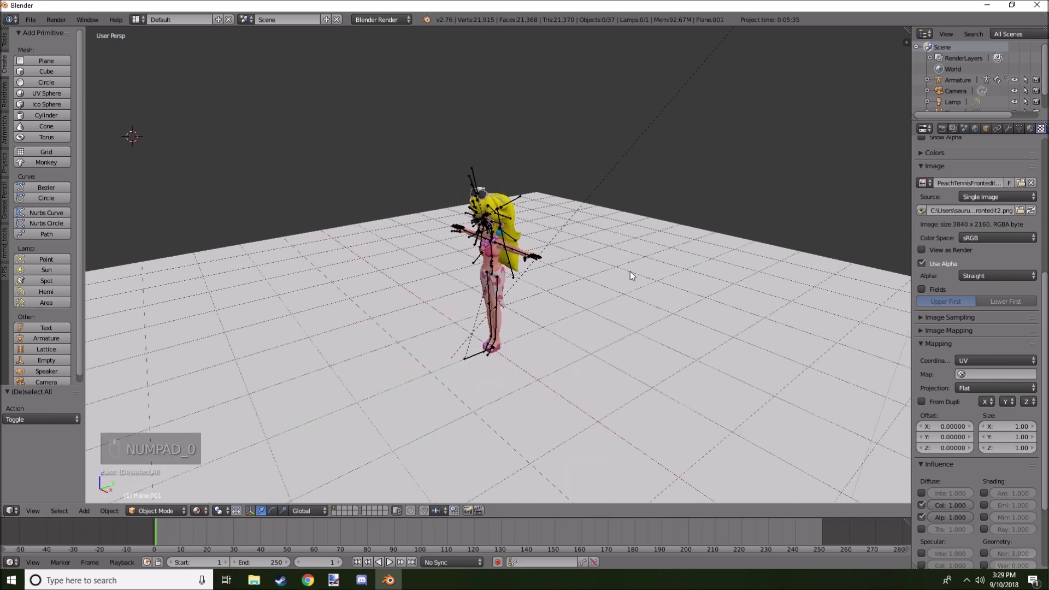
key("KP_0")
scroll(501, 237, "up", 2)
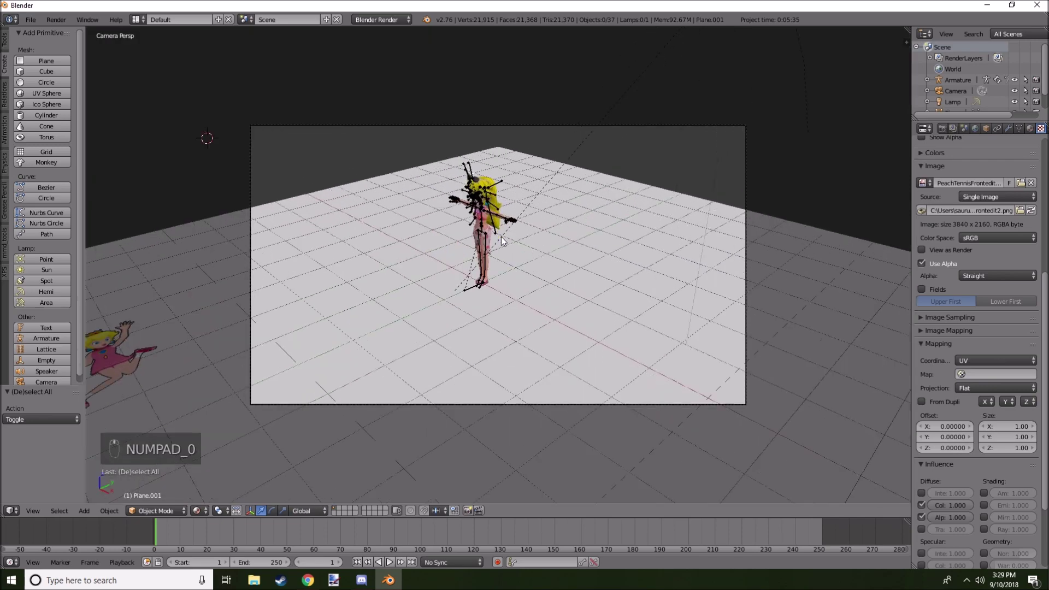
key("F12")
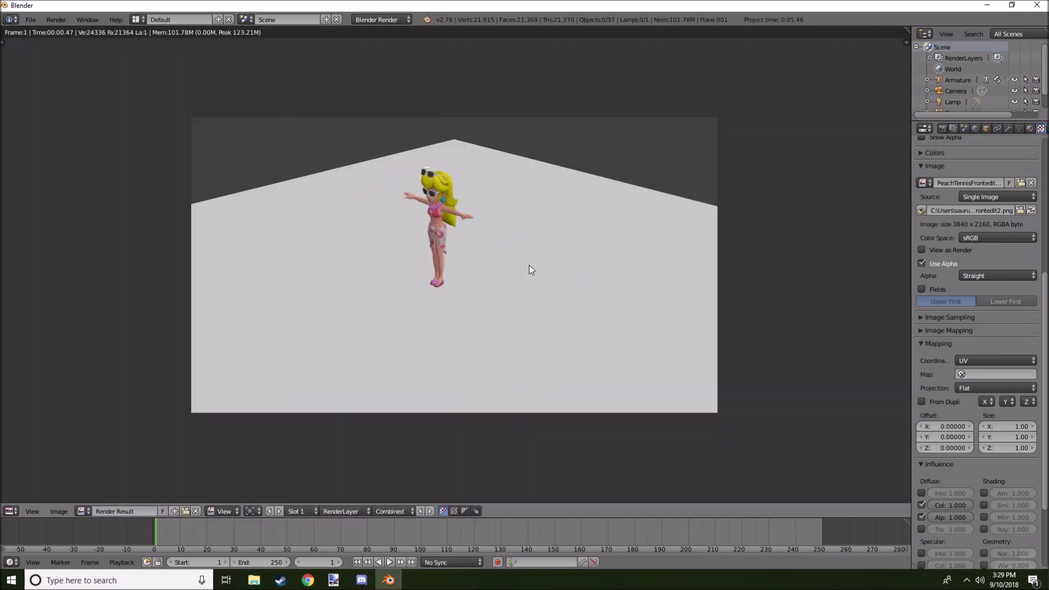
key("F11")
Step: Delete the frame and lens meshes of the sunglasses covering the character's eyes, keeping the pair on top of the hair
middle_click_drag(529, 265, 493, 274)
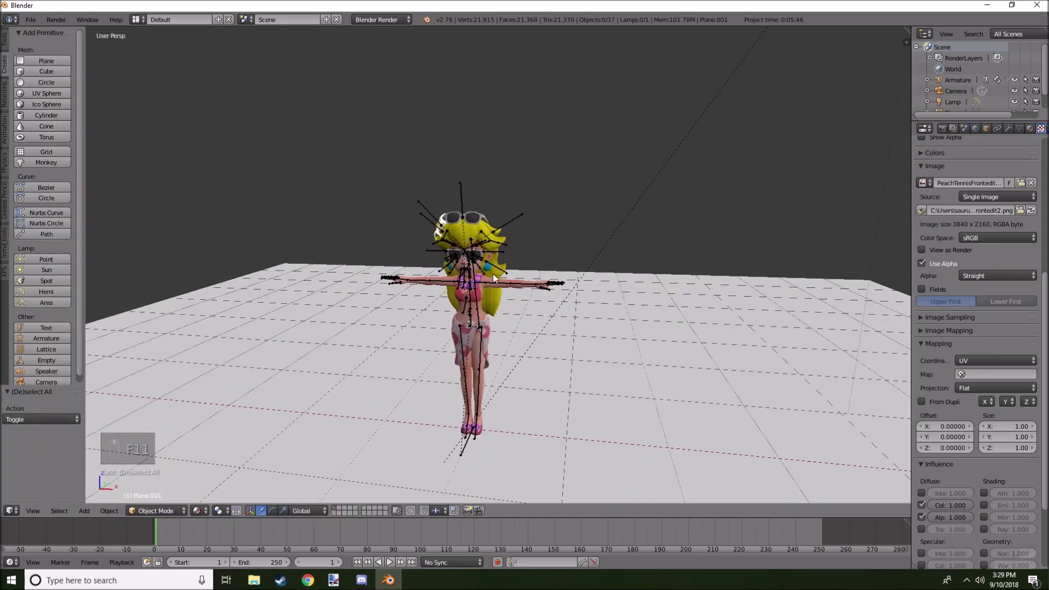
scroll(493, 274, "up", 6)
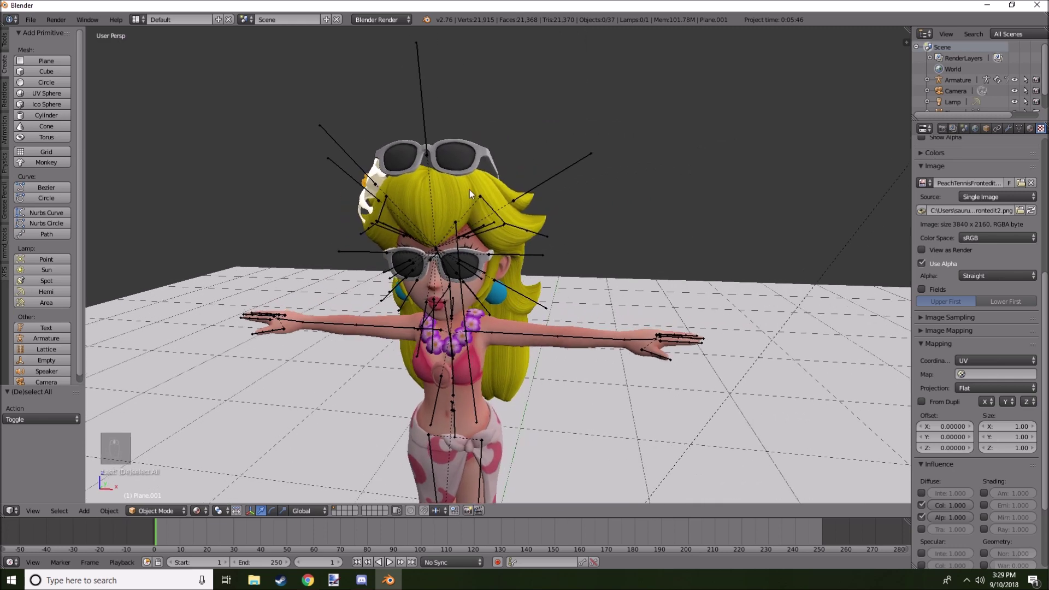
scroll(470, 189, "up", 6)
right_click(534, 217)
key("g")
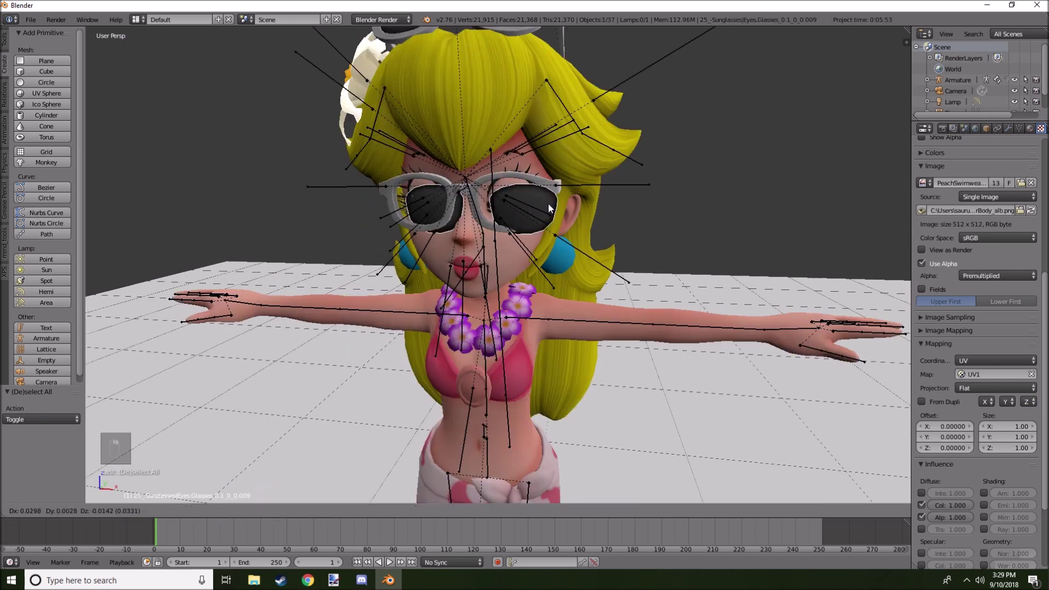
right_click(557, 204)
key("Delete")
left_click(549, 204)
right_click(543, 195)
key("Delete")
left_click(543, 195)
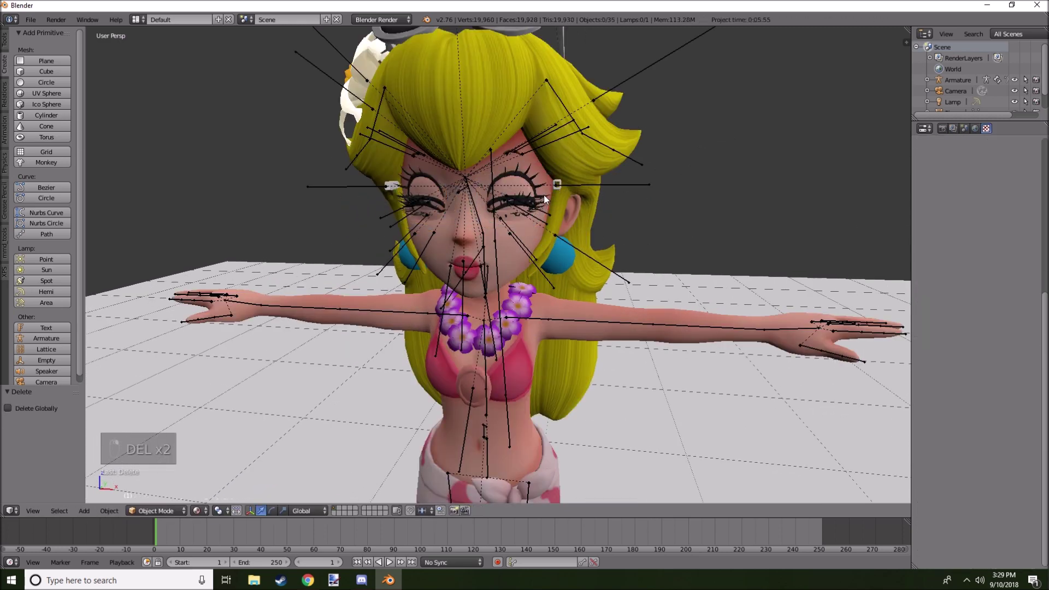
Step: Delete the leftover sunglasses hinge pieces at the sides of the character's face
scroll(543, 194, "up", 2)
right_click(626, 76)
key("Delete")
left_click(627, 77)
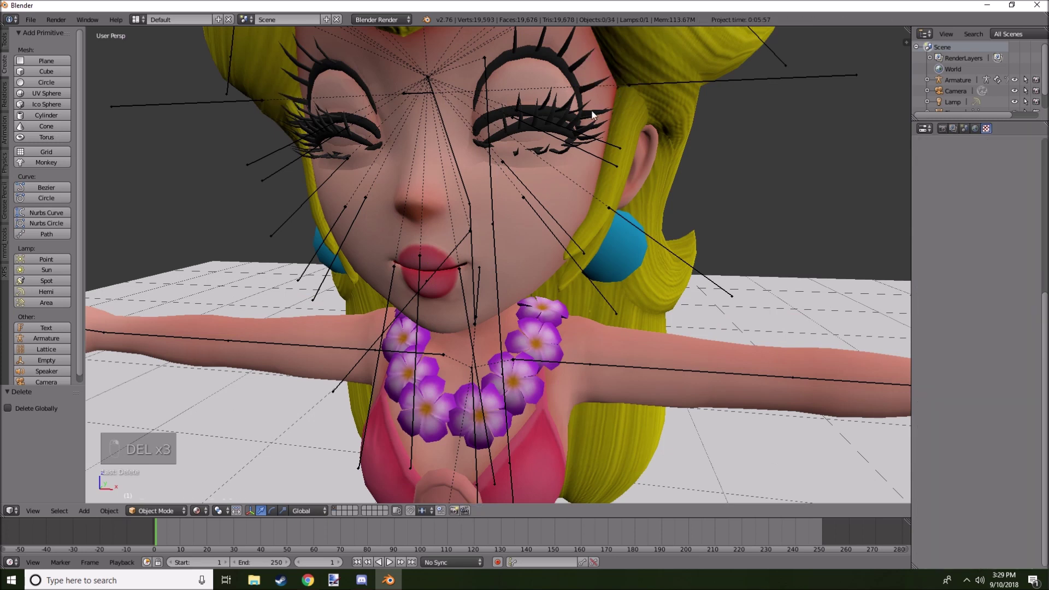
Step: Delete the three overlapping closed-eyelid meshes on the character's left eye, keeping the open eyelid
scroll(599, 140, "down", 2)
right_click(560, 151)
key("Delete")
left_click(555, 113)
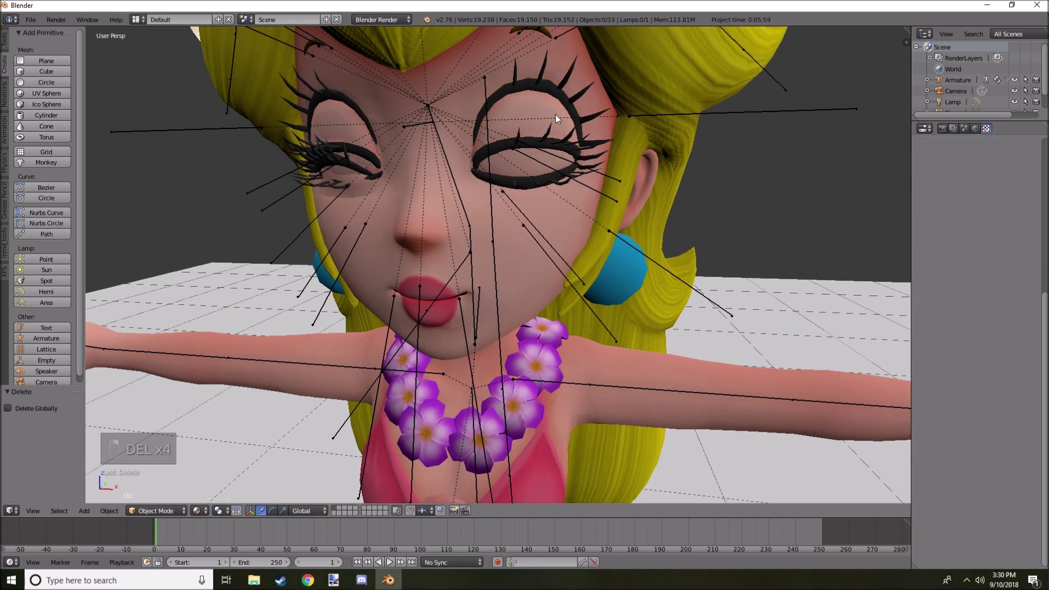
right_click(558, 151)
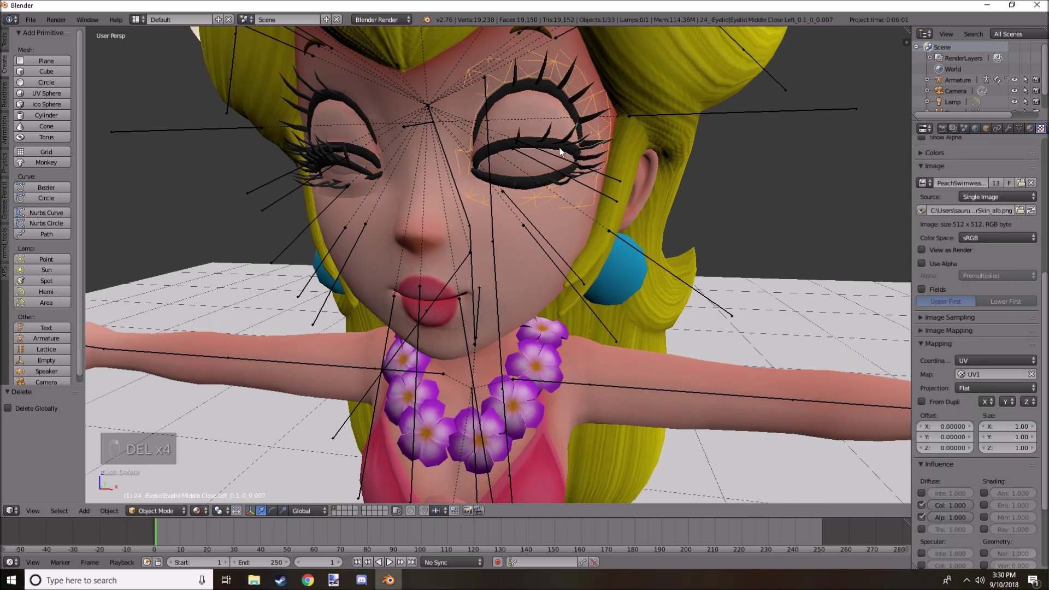
key("Delete")
left_click(558, 142)
right_click(520, 172)
key("Delete")
left_click(521, 173)
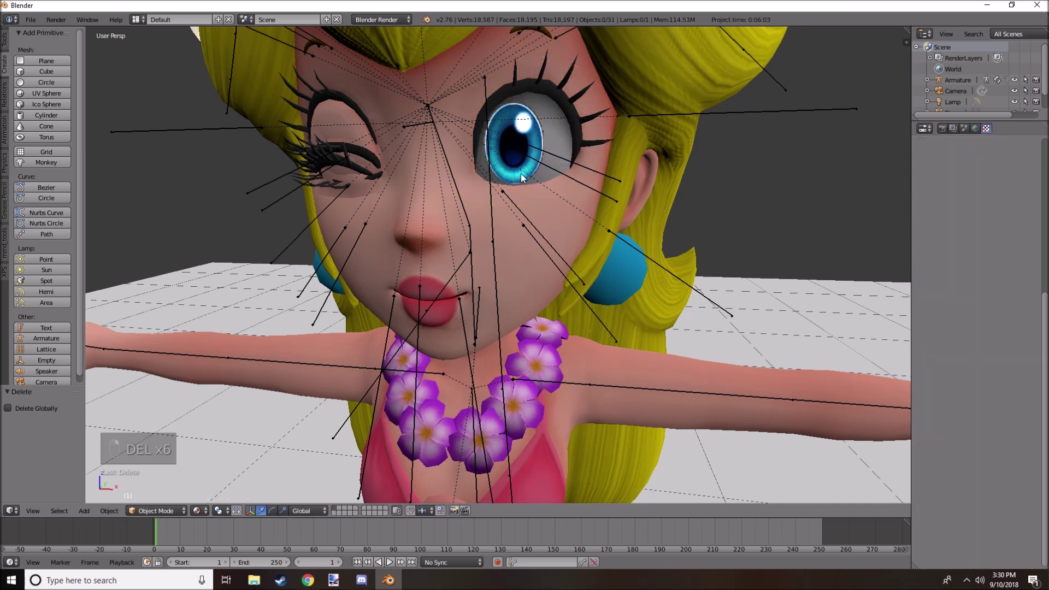
Step: Delete the three overlapping closed-eyelid meshes on the character's right eye, keeping the open eyelid
right_click(352, 159)
key("Delete")
left_click(363, 163)
right_click(365, 162)
key("Delete")
left_click(365, 164)
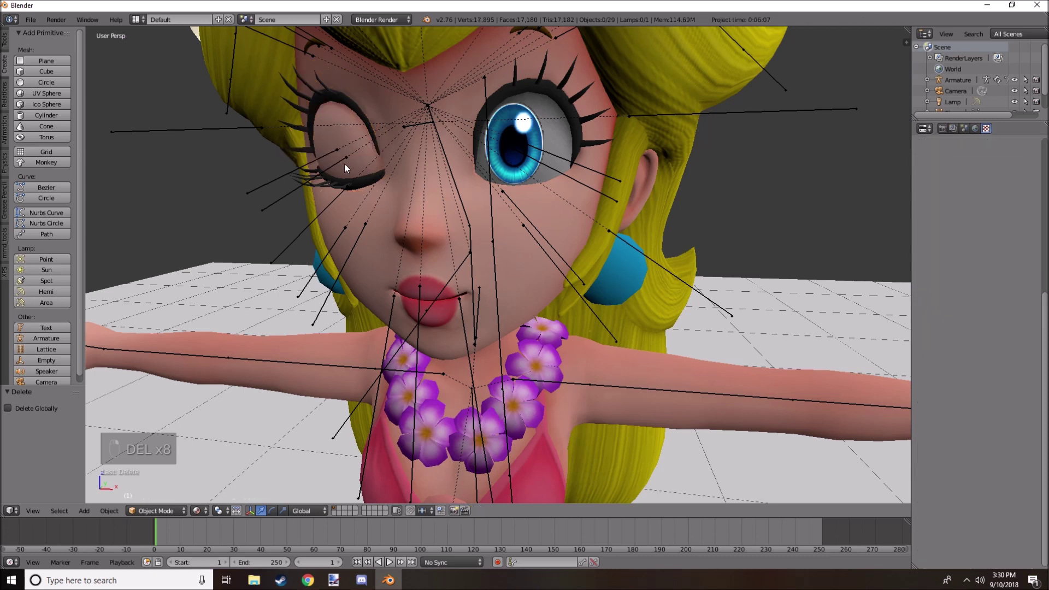
right_click(365, 156)
key("Delete")
left_click(365, 153)
Step: Examine the uncovered eyes and open eyelids up close, and look over the whole character
right_click(347, 158)
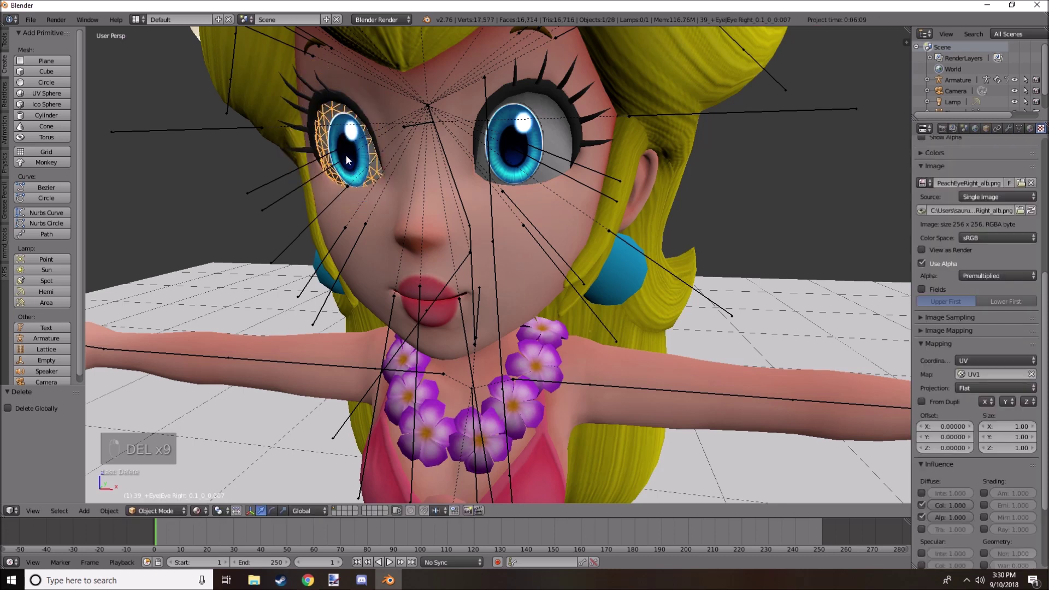
key("a")
right_click(482, 100)
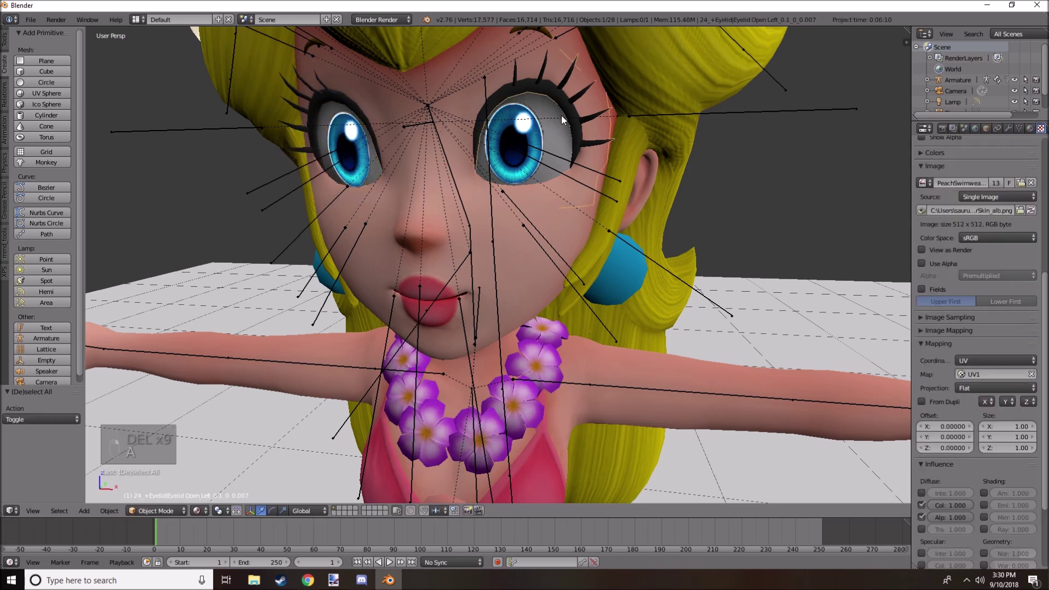
scroll(563, 119, "down", 6)
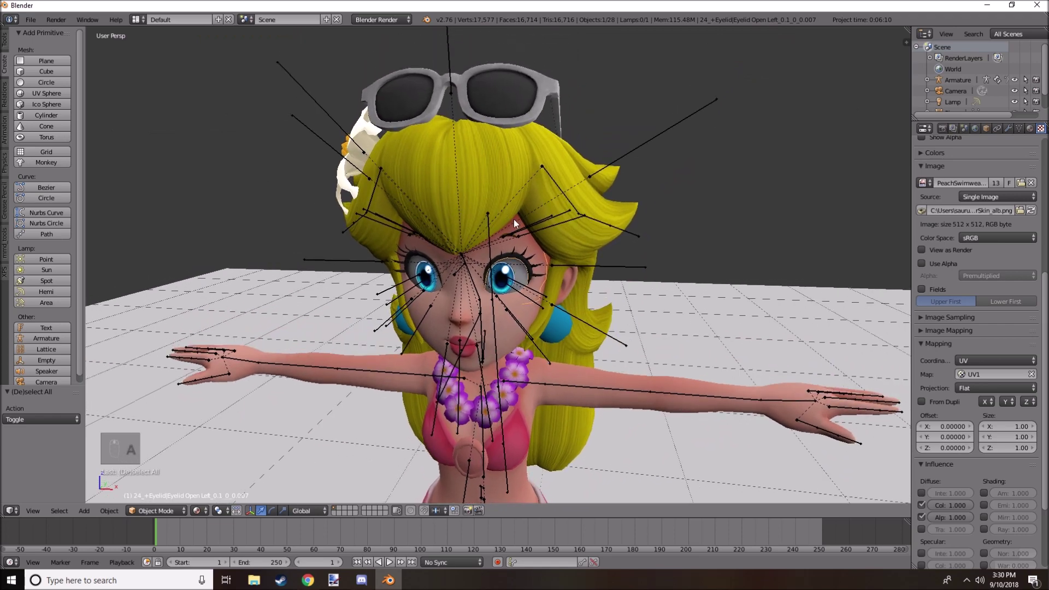
scroll(514, 219, "up", 8)
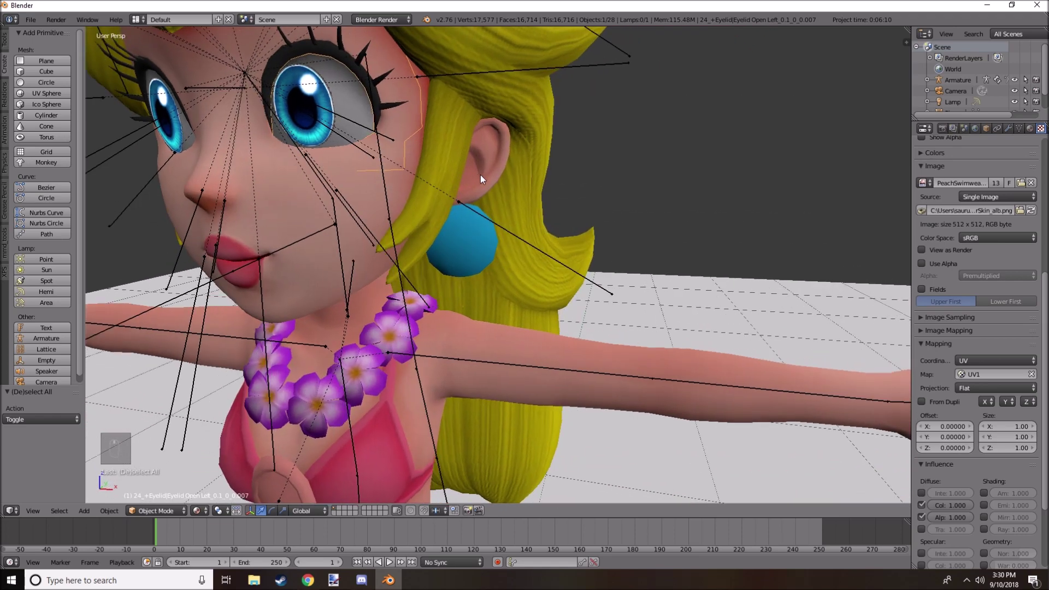
mouse_move(481, 174)
middle_mouse_down()
mouse_move(528, 188)
mouse_move(470, 187)
middle_mouse_up()
scroll(507, 185, "down", 6)
middle_click_drag(470, 187, 575, 54, "shift")
scroll(502, 317, "up", 4)
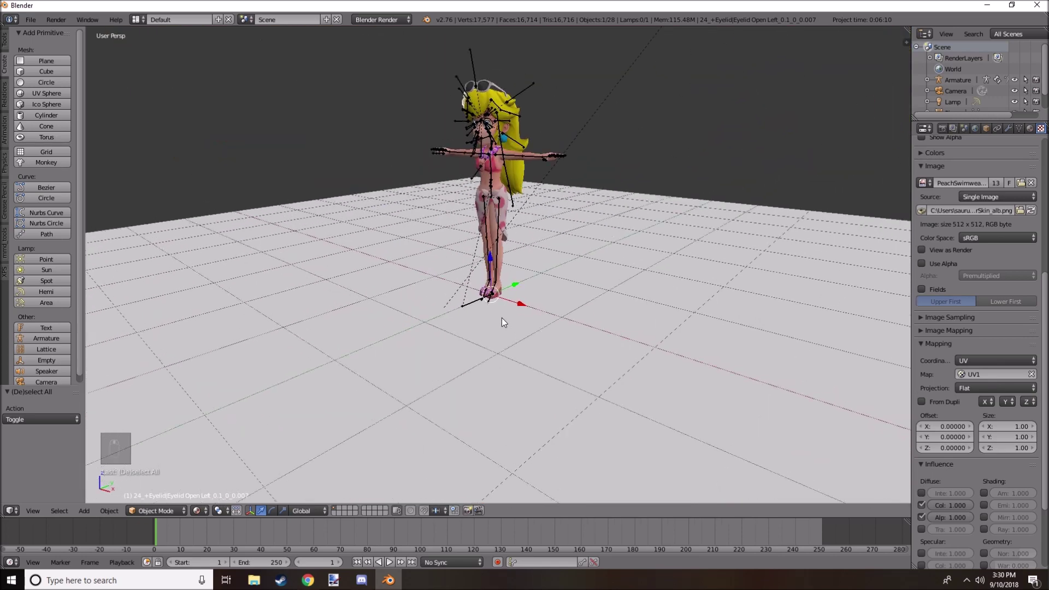
Step: Select the character's armature
right_click(436, 354)
right_click(434, 353)
scroll(434, 349, "down", 3)
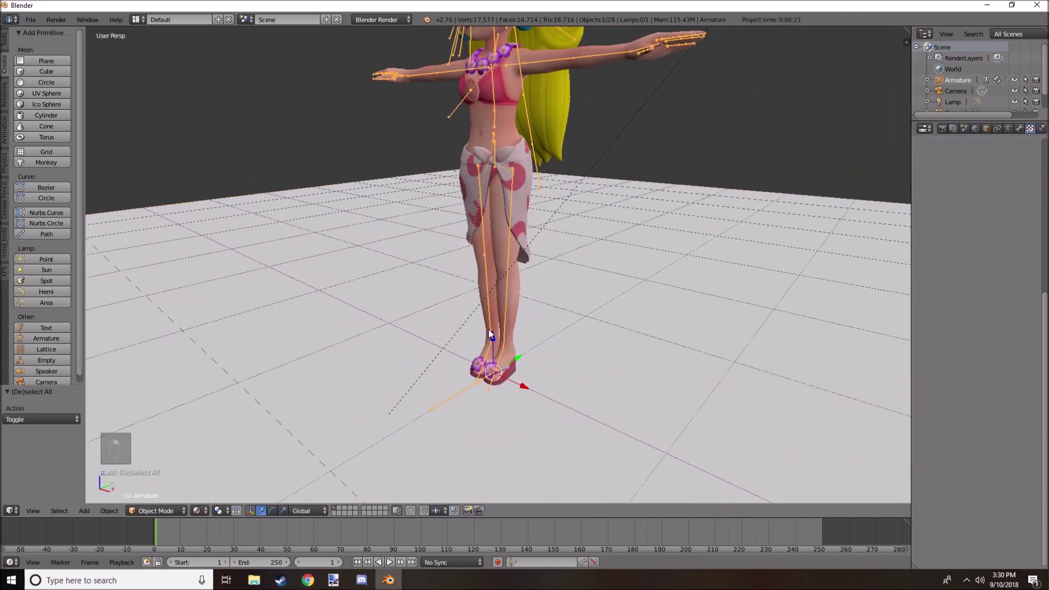
middle_click_drag(531, 207, 543, 198, "shift")
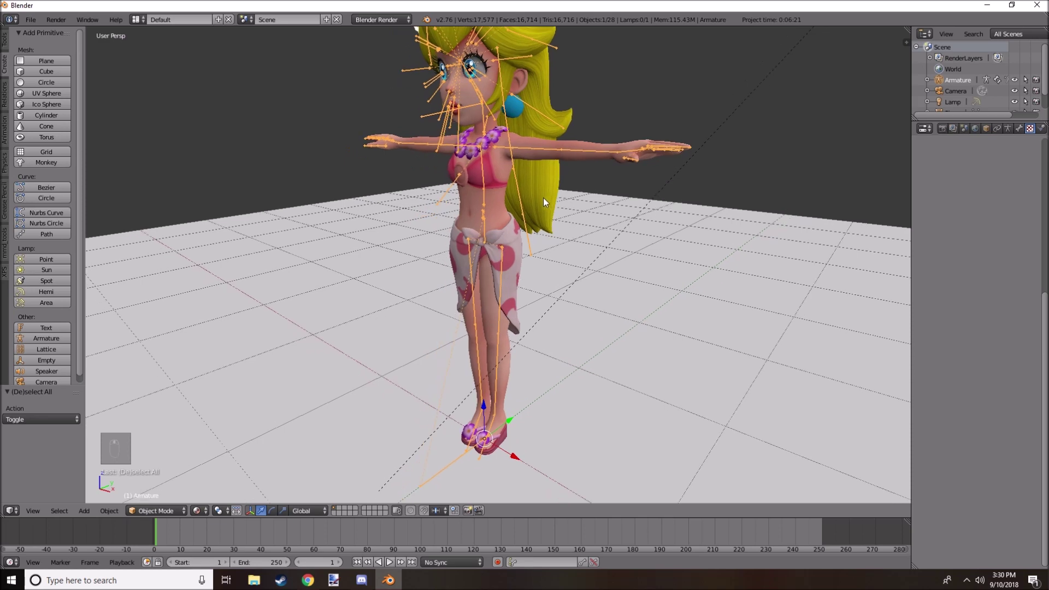
key("g")
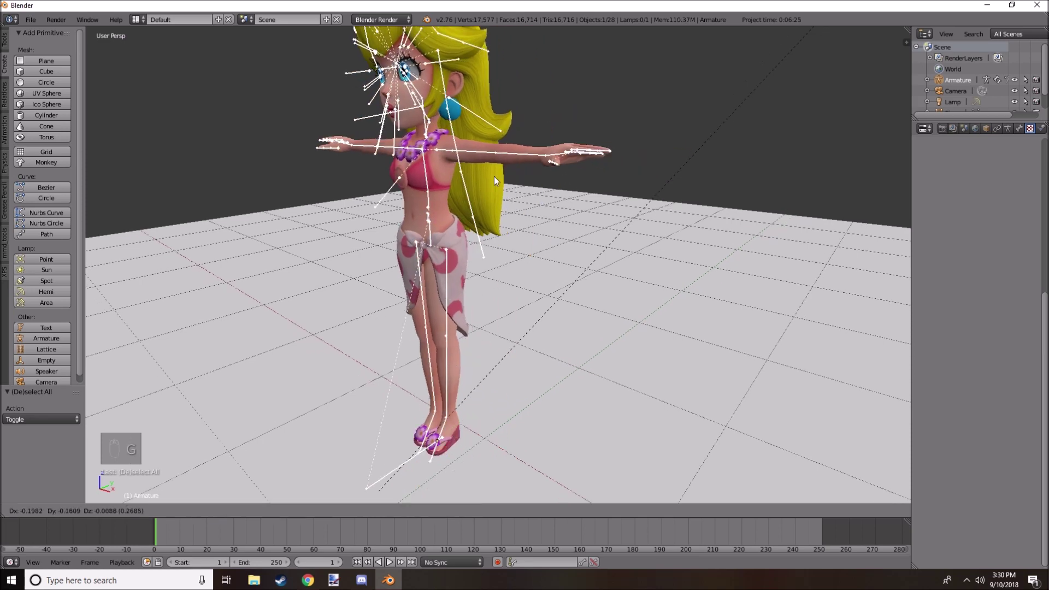
right_click(551, 236)
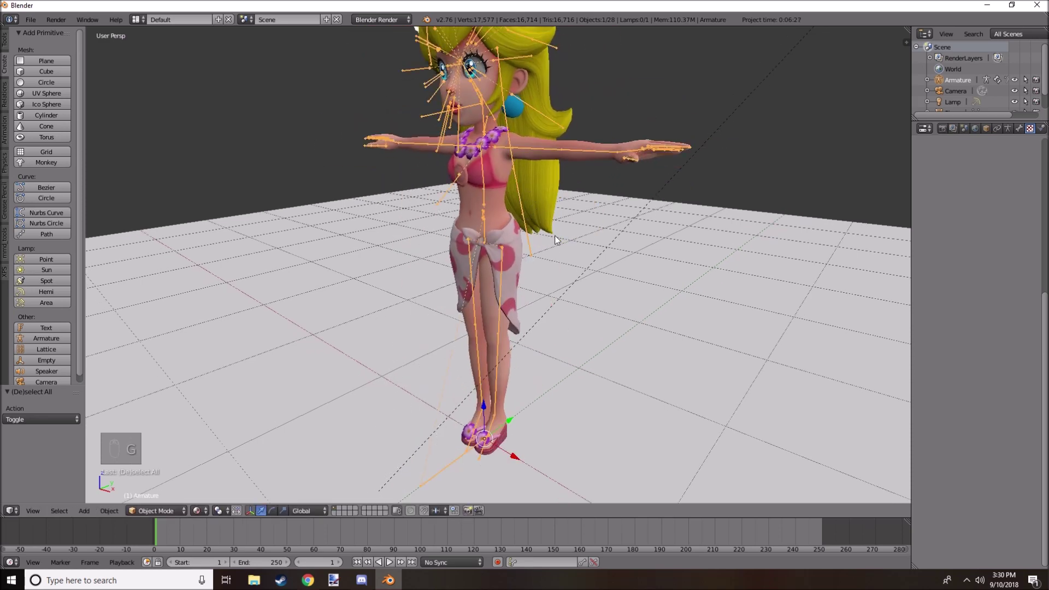
key("g")
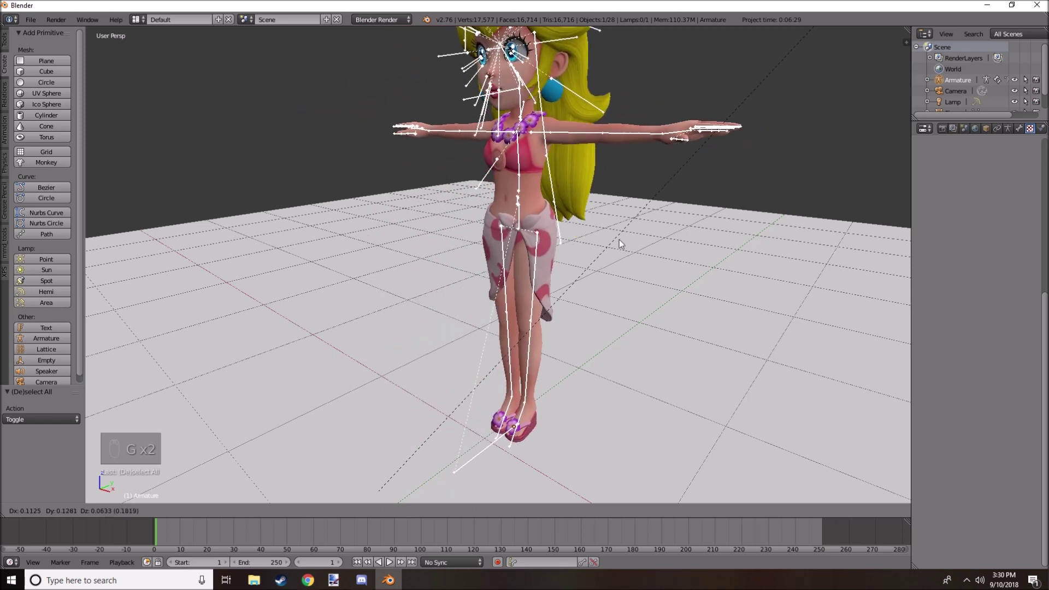
left_click(619, 239)
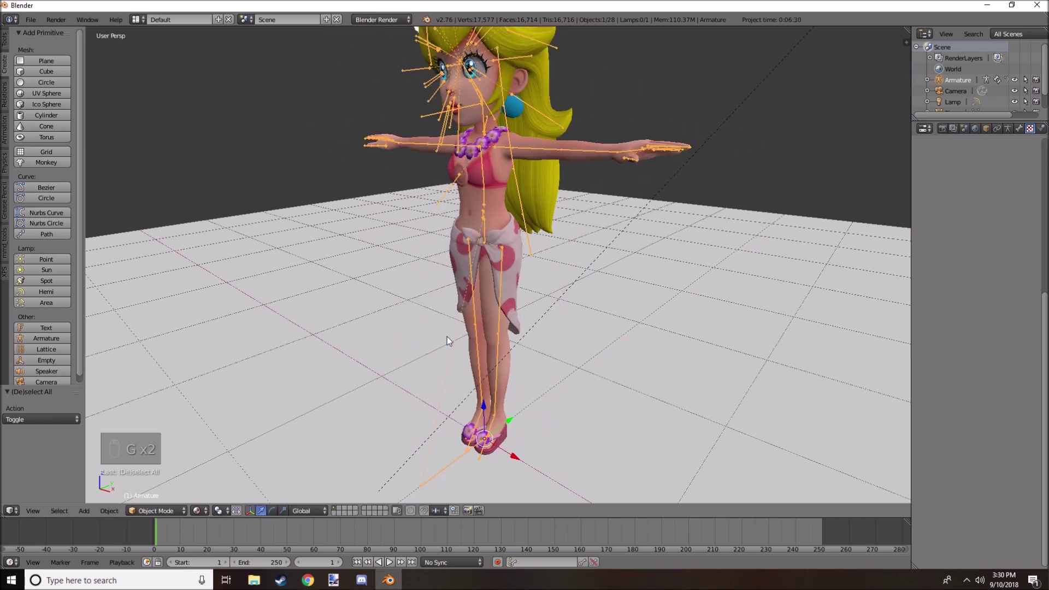
Step: Switch the selected armature to Pose Mode
left_click(155, 511)
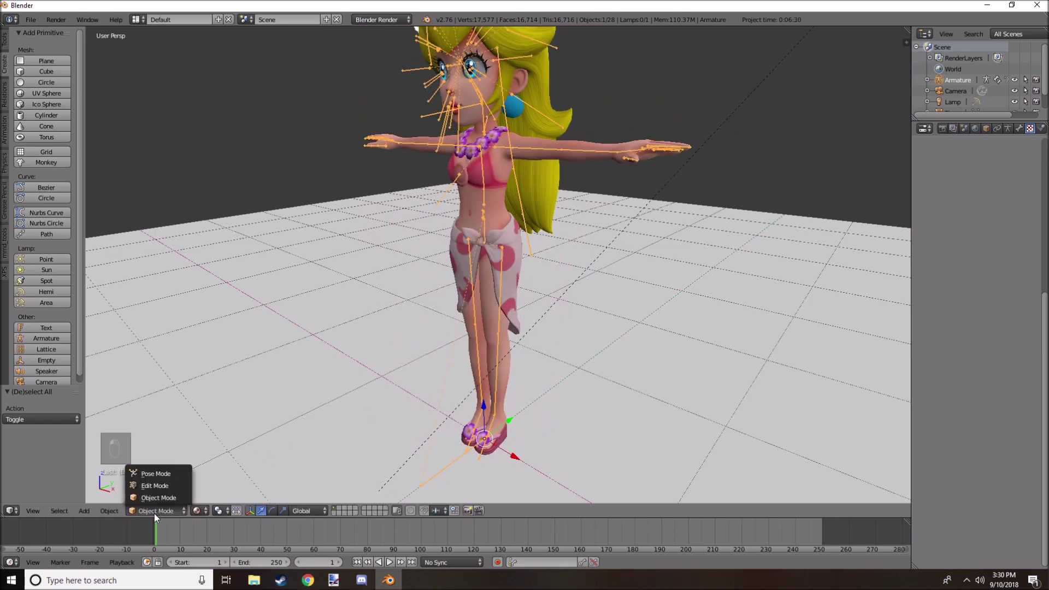
left_click(150, 470)
middle_click_drag(405, 342, 385, 335, "shift")
scroll(384, 325, "down", 4)
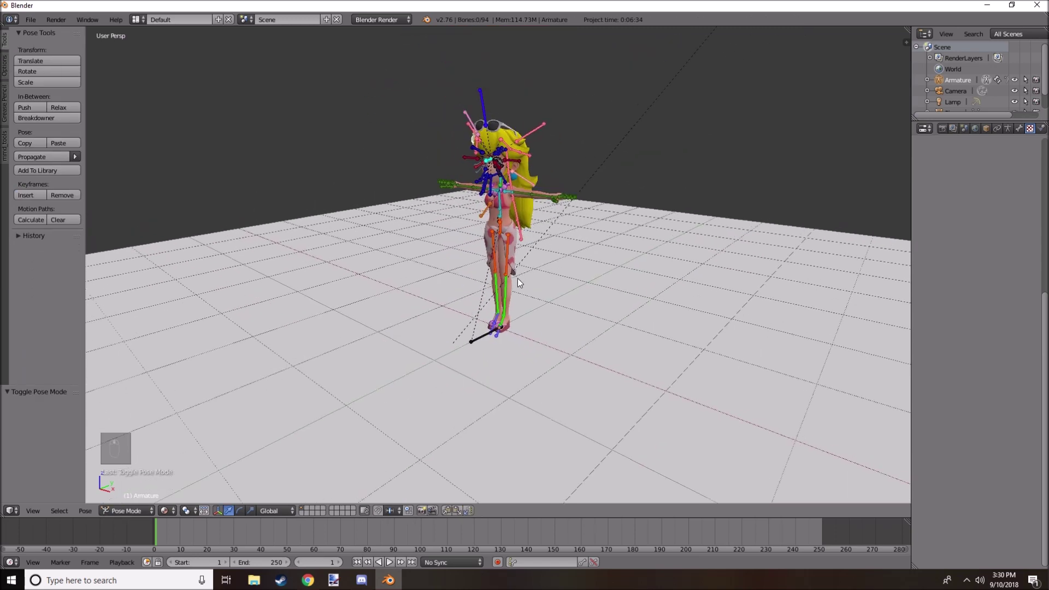
scroll(477, 392, "up", 3)
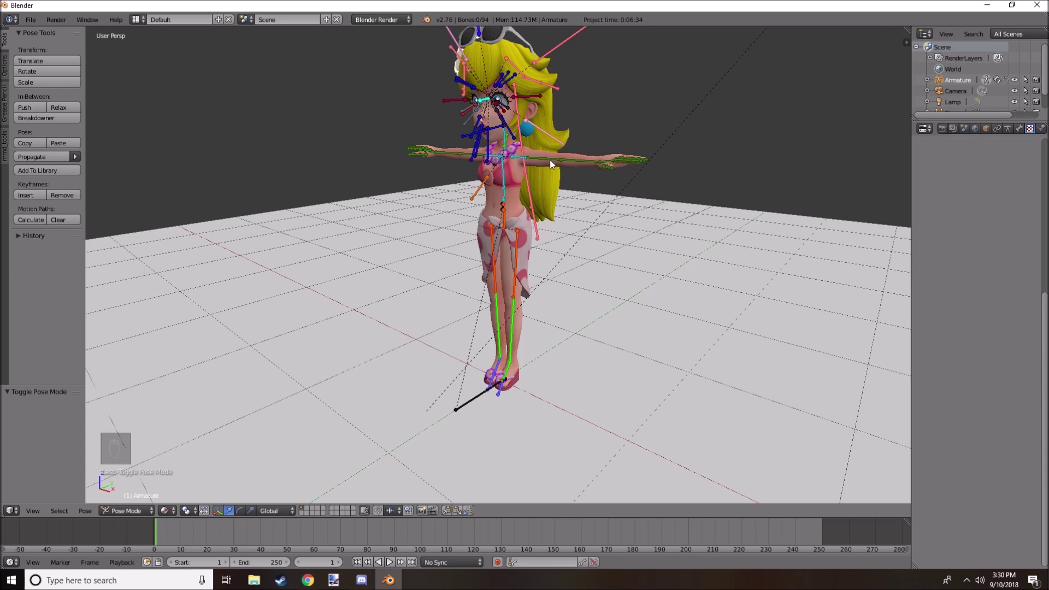
Step: Select the root ground bone at the character's feet and show the rotation manipulator
right_click(474, 402)
key("g")
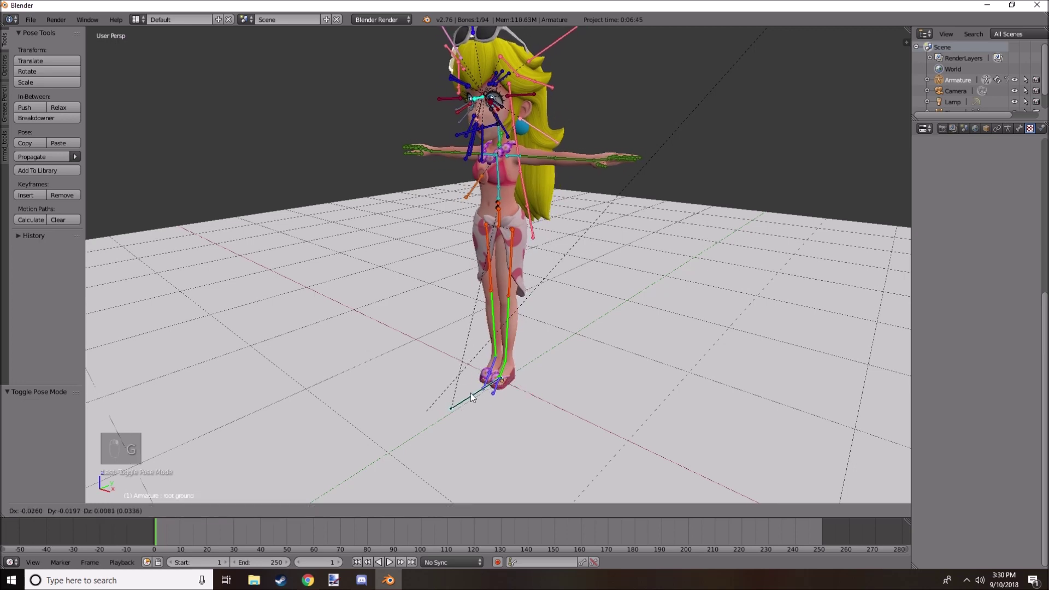
key("Escape")
left_click(239, 510)
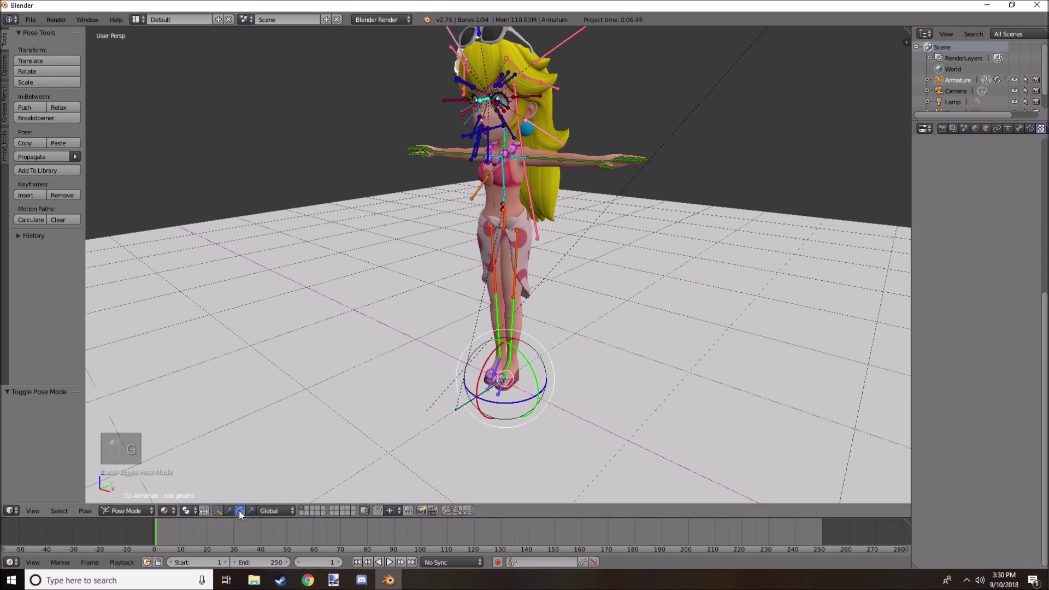
Step: Rotate the root ground bone -90° about the global X axis to lay the character on its back
middle_click_drag(411, 386, 459, 317)
key("r")
type("x")
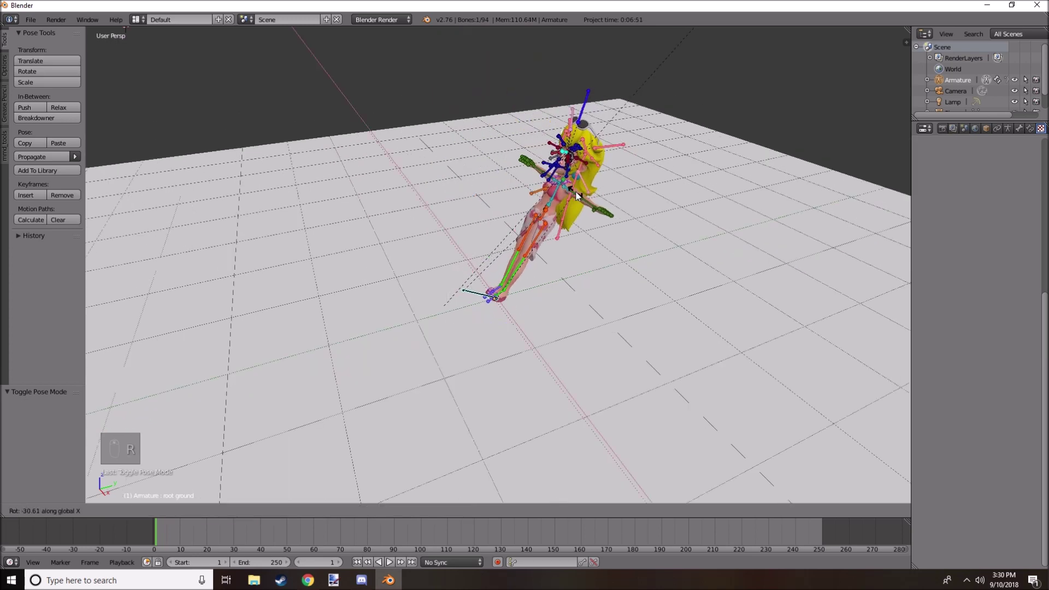
type("90")
key("Return")
type("r")
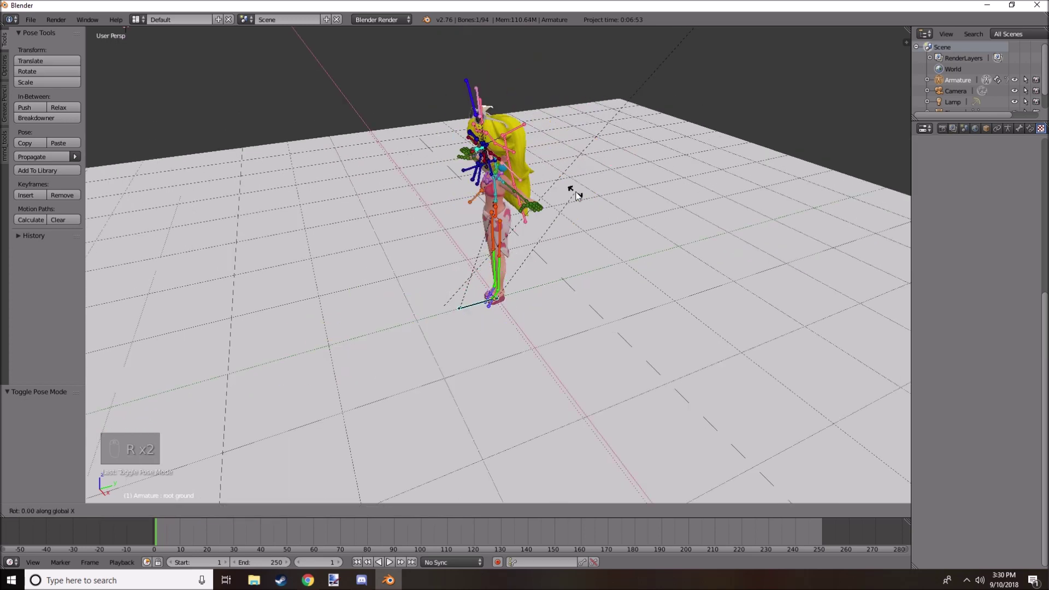
type("x-90")
key("Return")
middle_click_drag(578, 197, 509, 320)
Step: Delete the large ground plane beneath the character
right_click(523, 392)
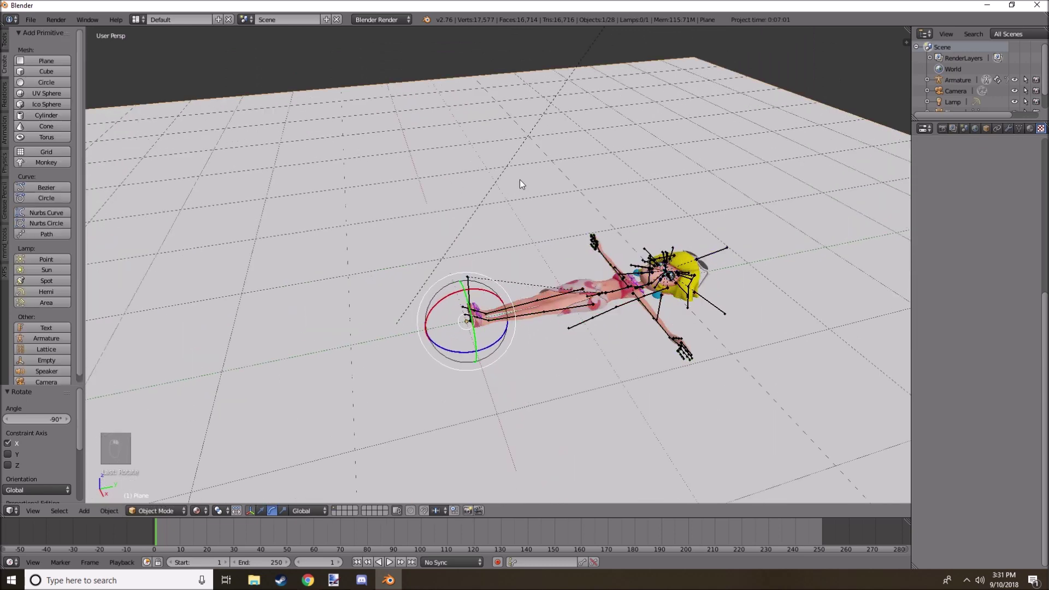
key("Delete")
left_click(520, 178)
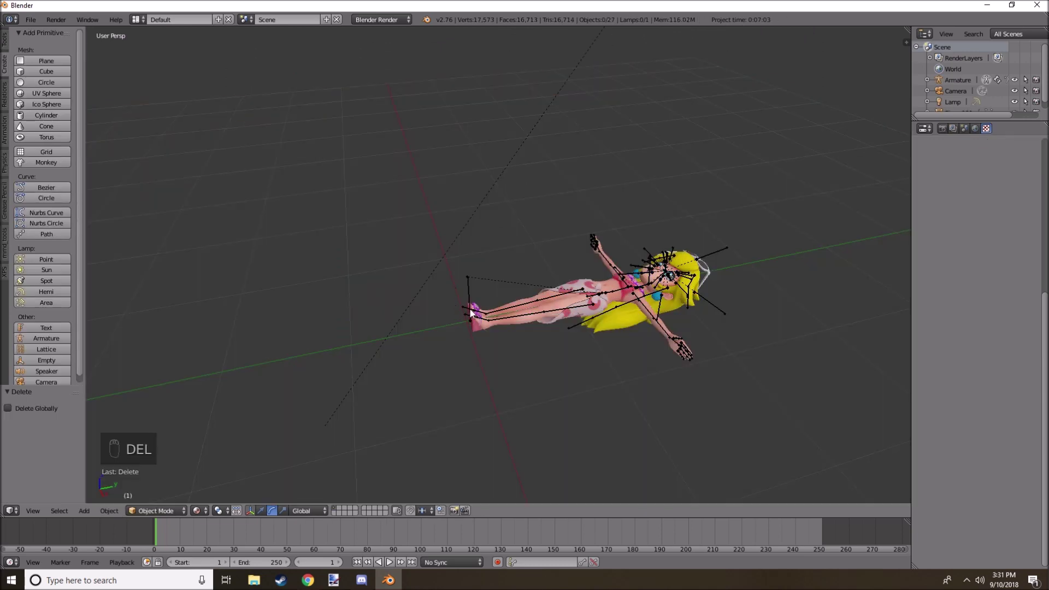
Step: Rotate the root ground bone 180° about the global Z axis
right_click(468, 293)
type("rz")
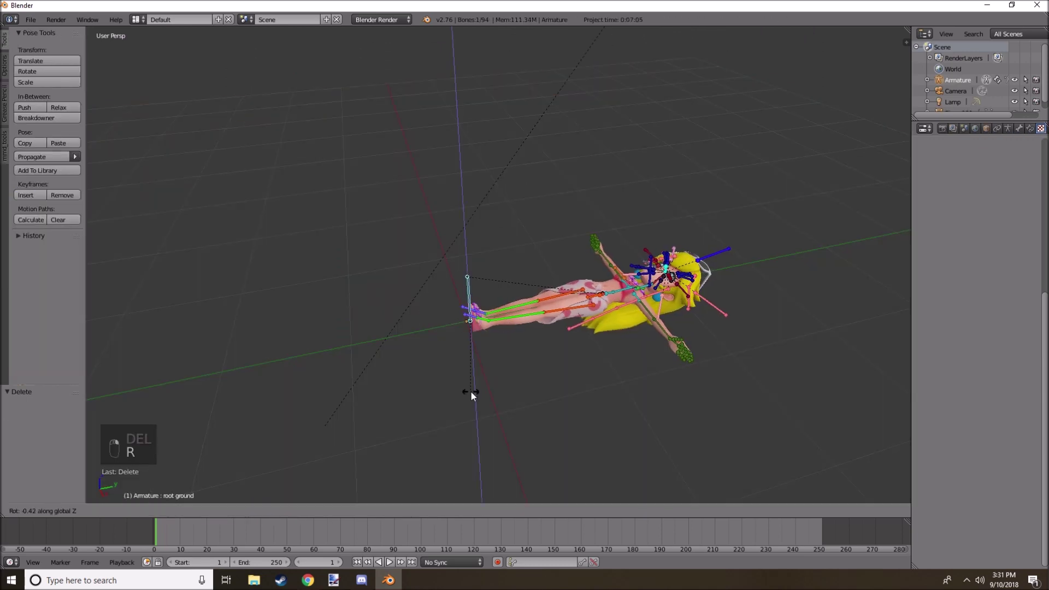
type("180")
key("Return")
Step: Scale the whole character up by about 1.33 using its root ground bone
middle_click_drag(520, 301, 31, 61)
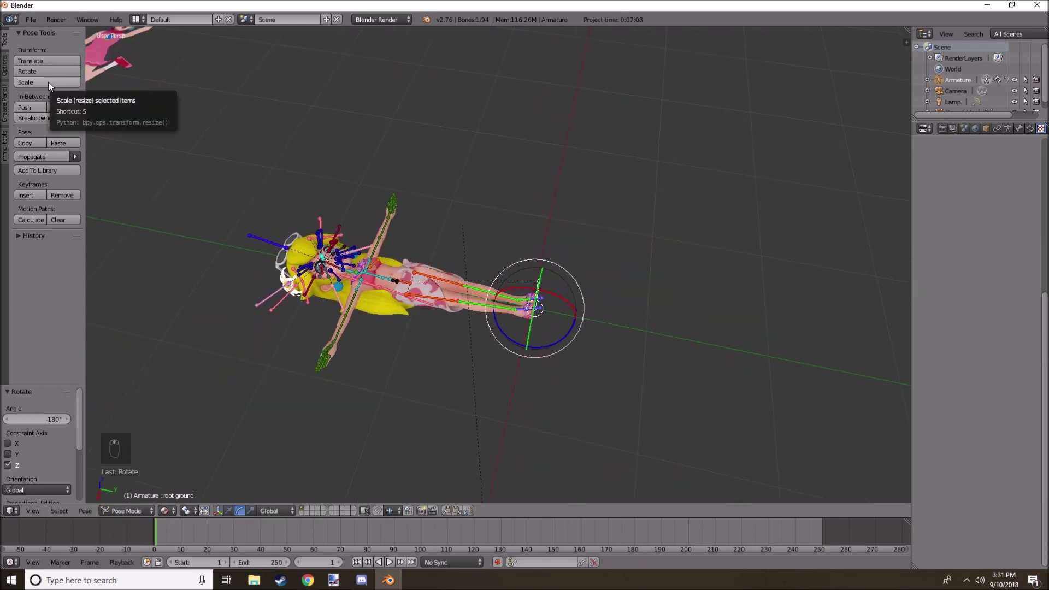
left_click(48, 81)
left_click(729, 169)
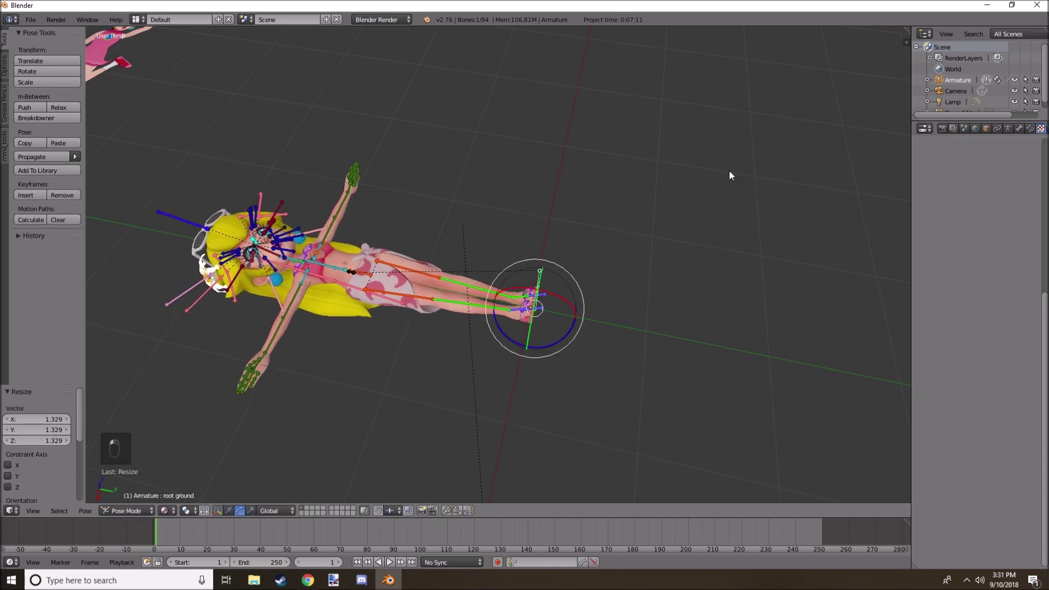
Step: View the enlarged character through the camera and render a test image
scroll(462, 248, "down", 5)
middle_click_drag(463, 248, 511, 246)
key("KP_0")
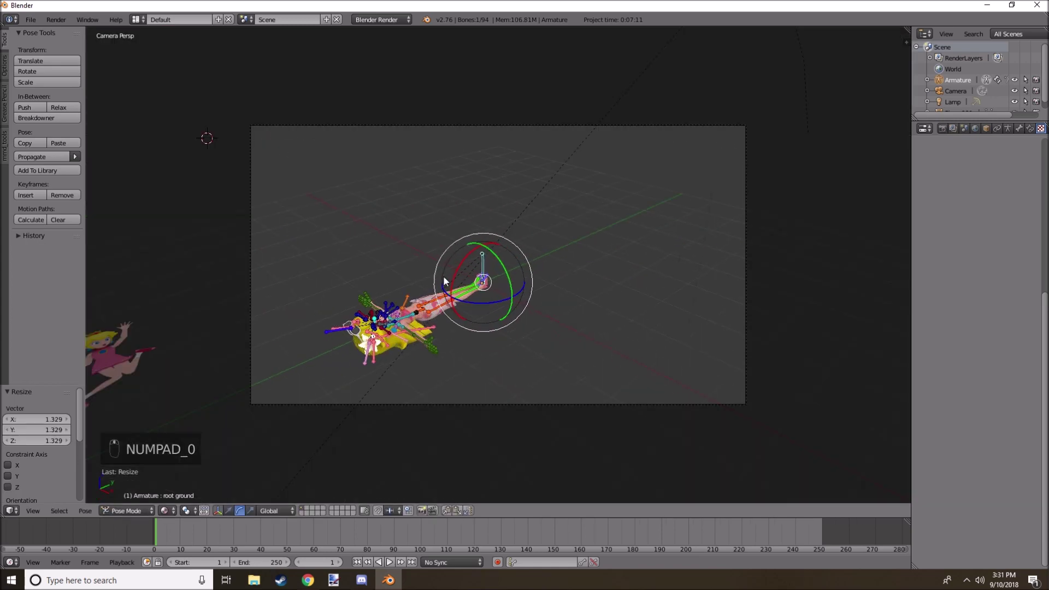
key("F12")
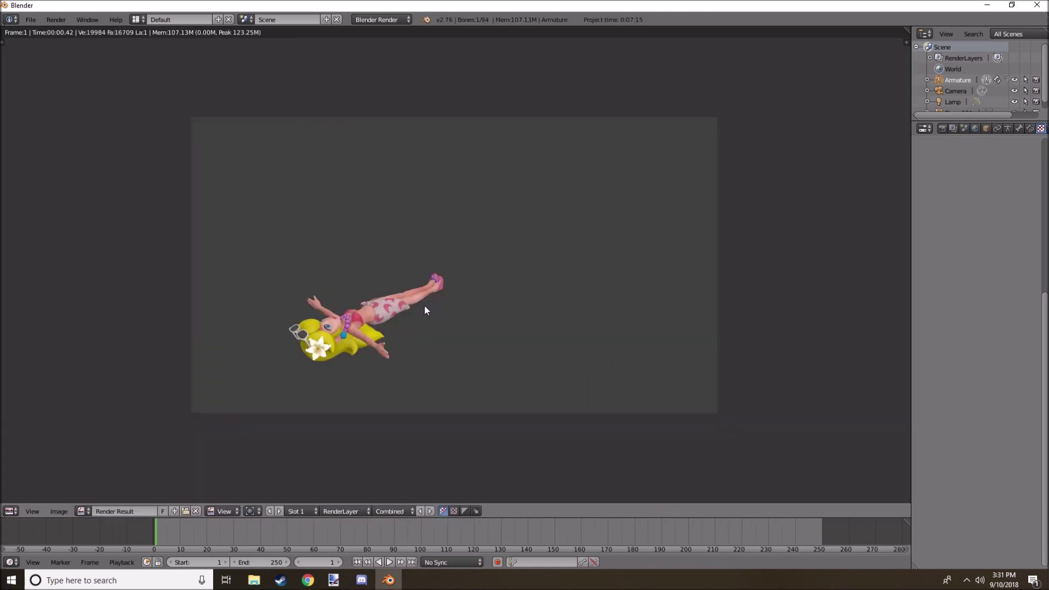
key("F11")
Step: Select the scene camera and clear both its rotation and its location
middle_click_drag(609, 263, 507, 283)
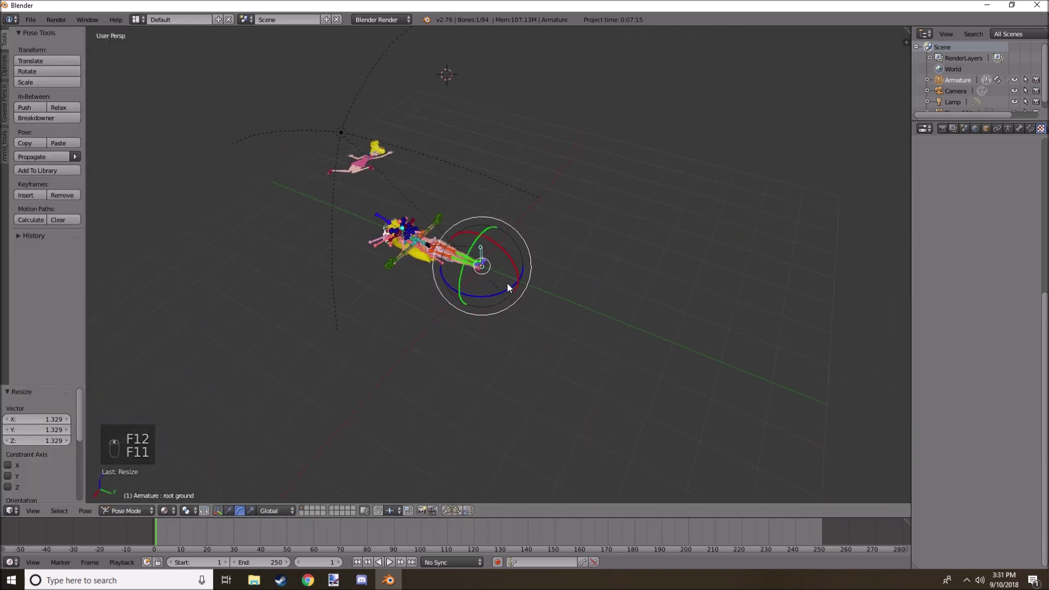
scroll(508, 283, "down", 2)
right_click(223, 210)
middle_click_drag(286, 198, 309, 191)
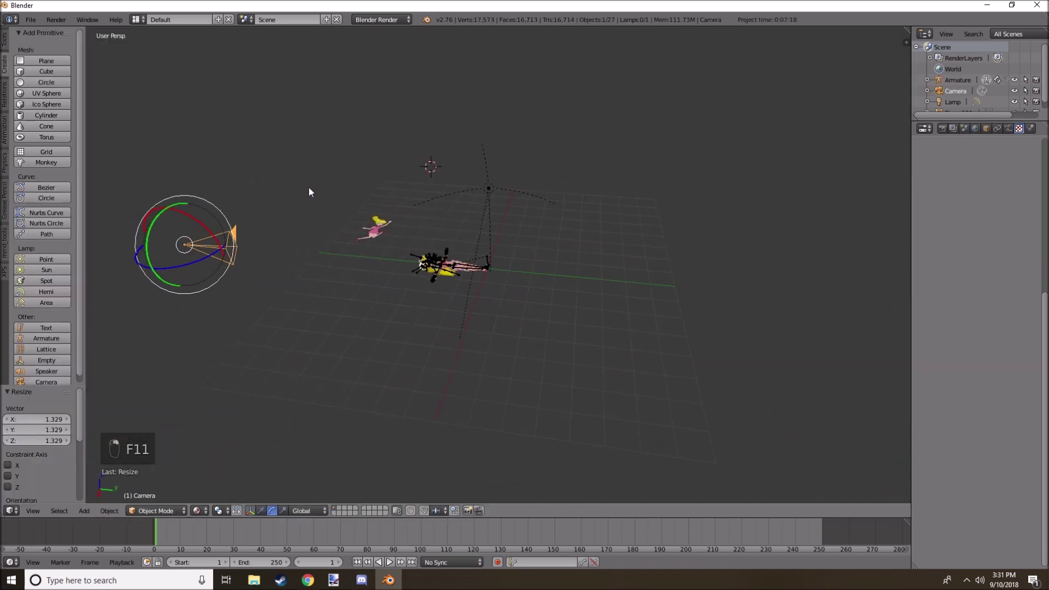
key("alt+r")
middle_click_drag(271, 246, 344, 236)
key("alt+g")
middle_click_drag(629, 205, 524, 237, "shift")
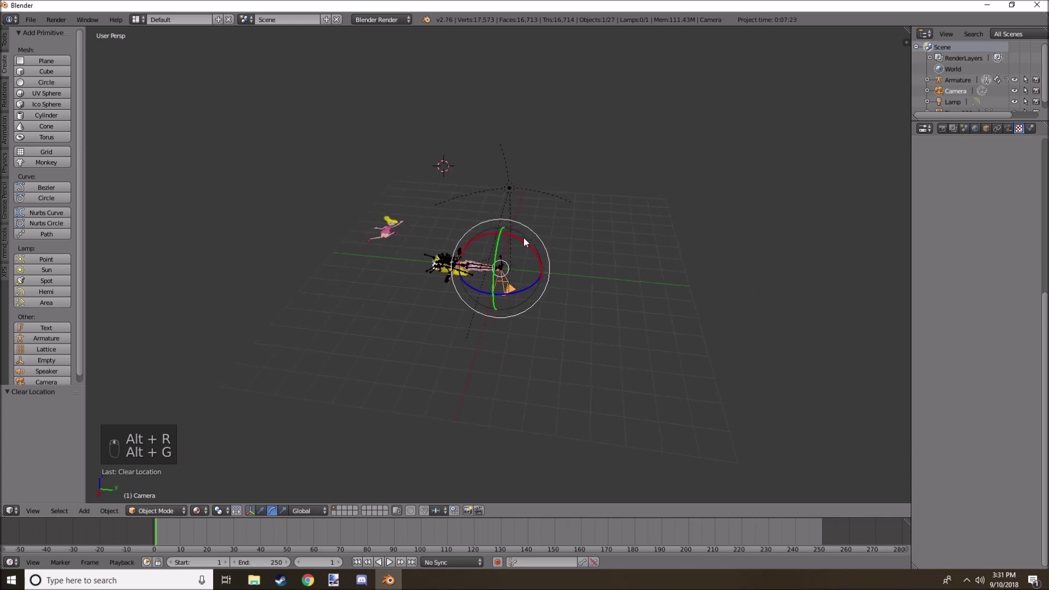
Step: Rotate the camera 90° about the Z axis
scroll(523, 237, "up", 4)
middle_click_drag(374, 453, 536, 382)
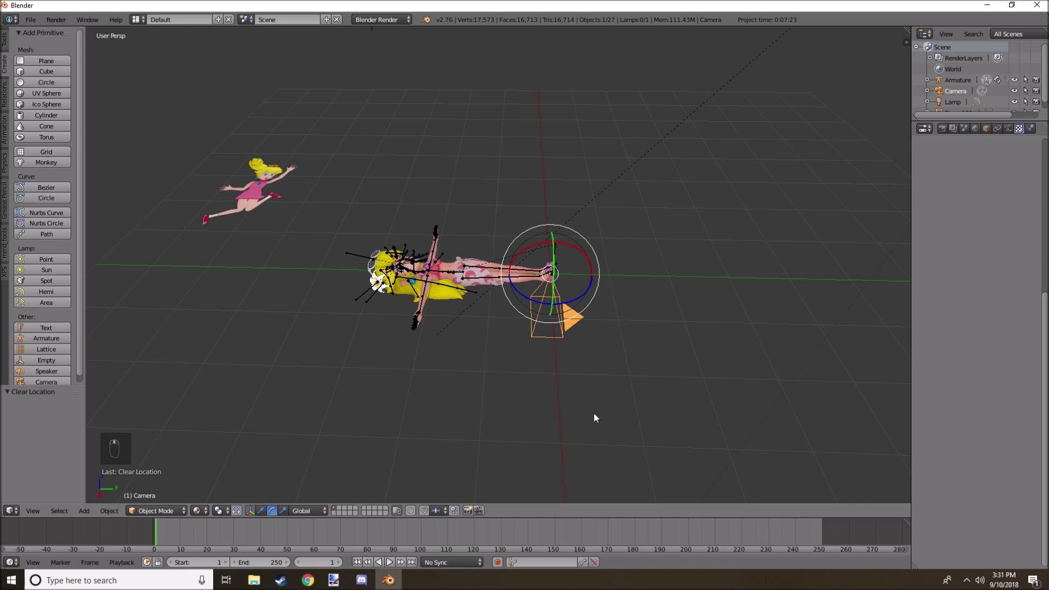
type("rz90")
key("Return")
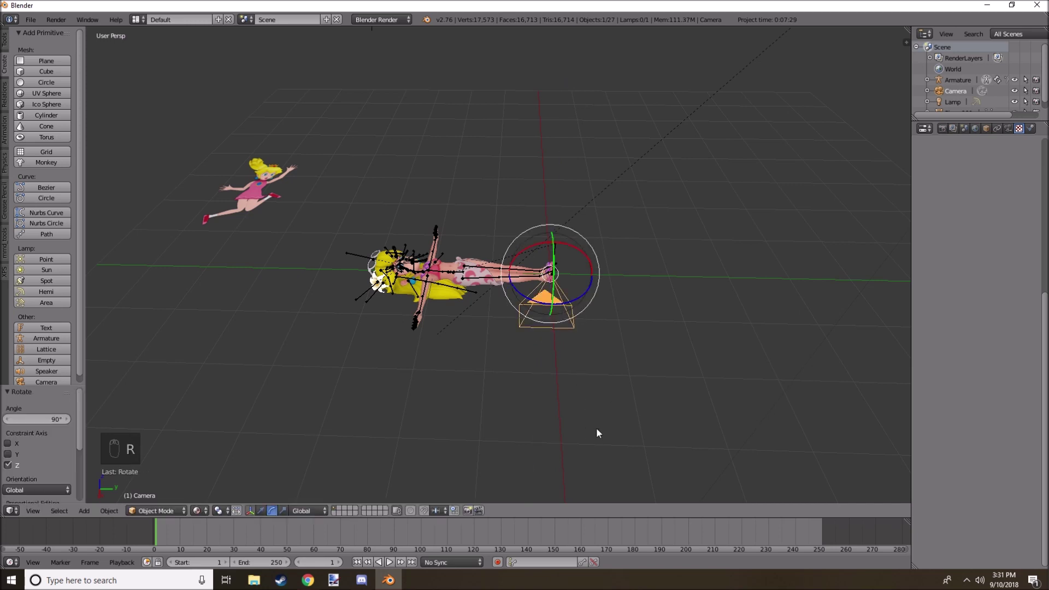
Step: Move the camera up 5 units along the Z axis
left_click(263, 511)
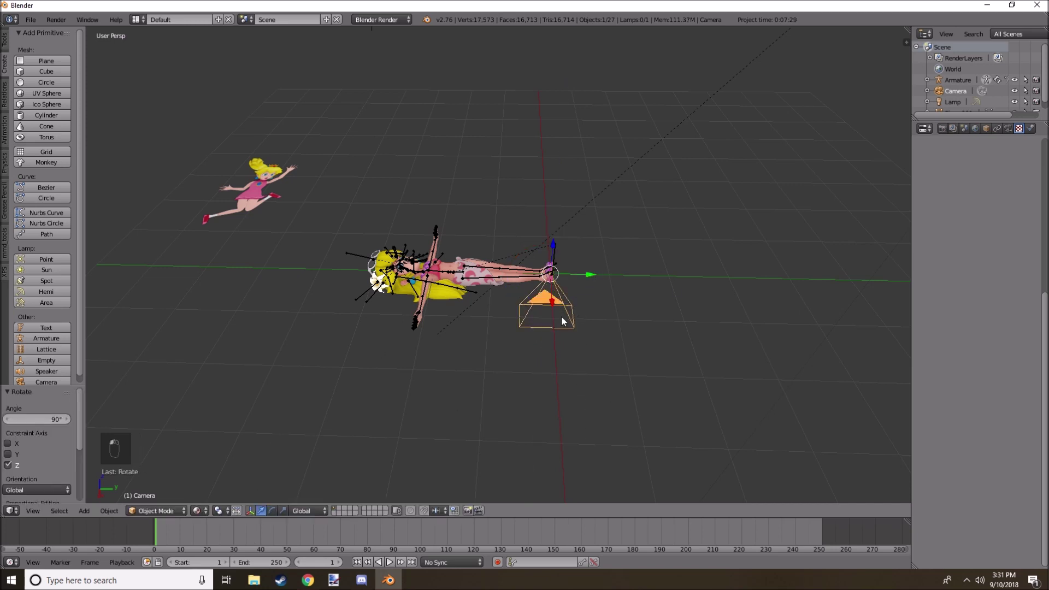
key("g")
key("y")
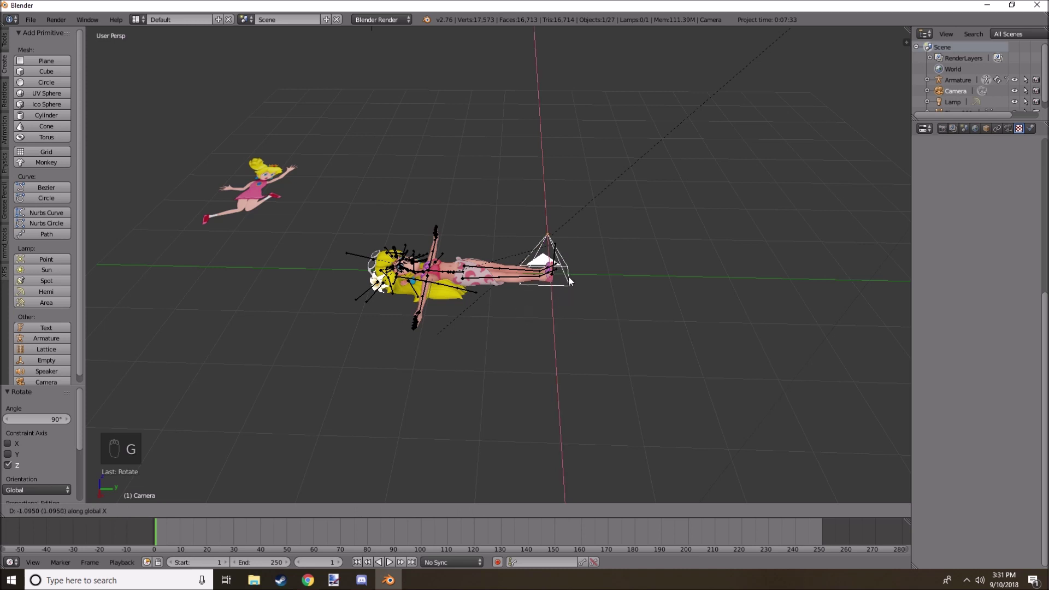
key("z")
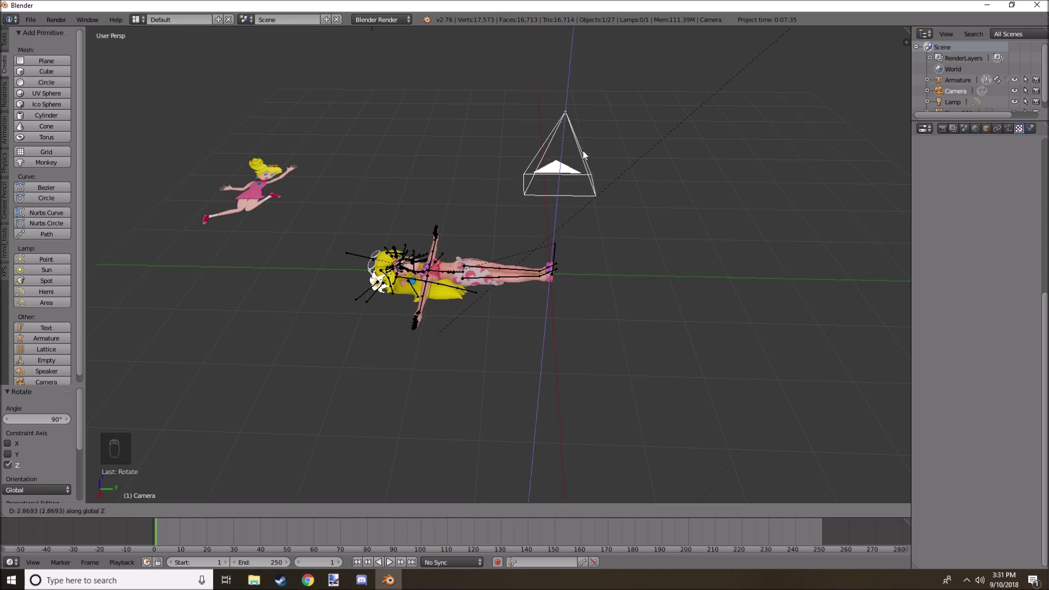
key("5")
key("Return")
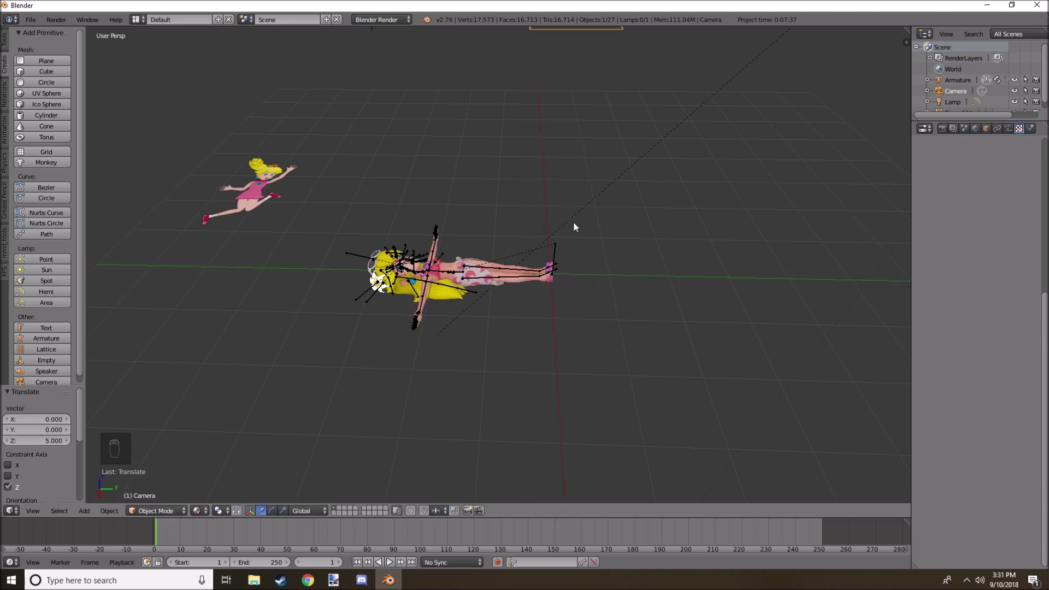
Step: Check the overhead framing through the camera with a test render
key("KP_0")
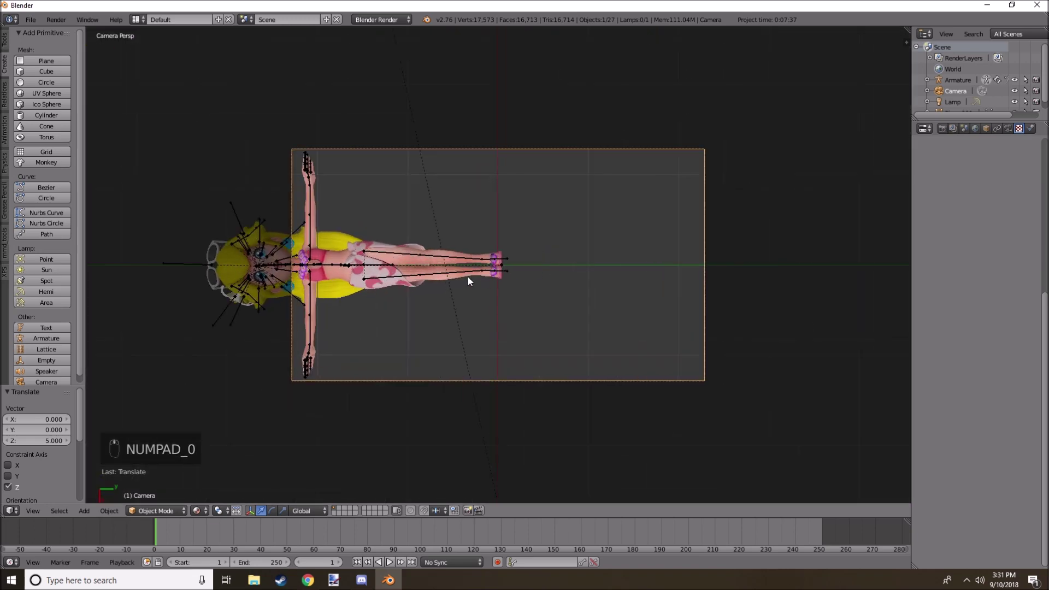
key("F12")
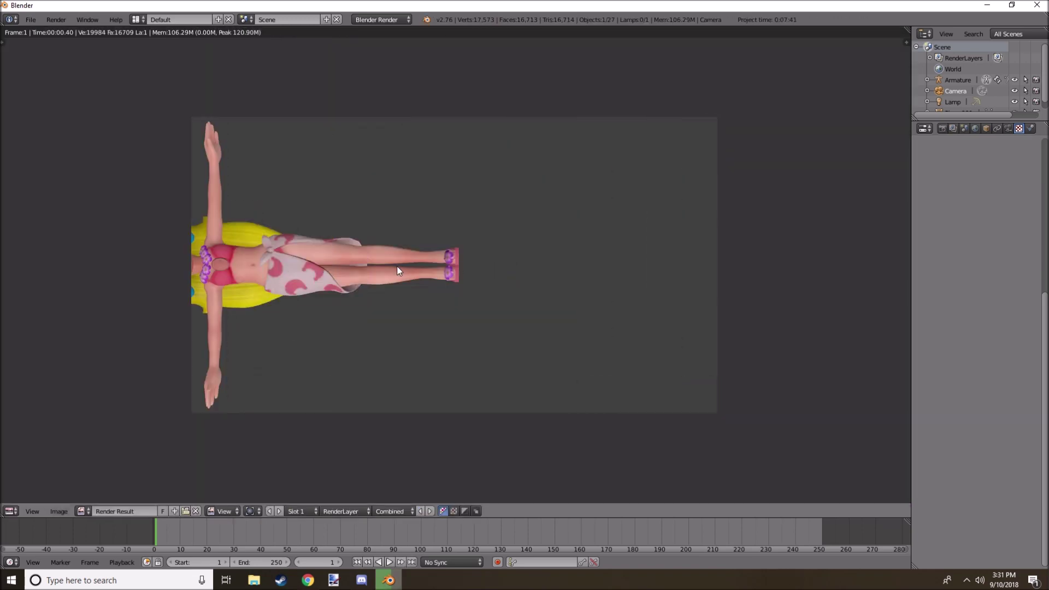
key("F11")
Step: Move the root ground bone along Y and scale it down slightly so the whole character fits inside the camera frame
right_click_drag(499, 264, 640, 268)
left_click_drag(638, 264, 726, 265)
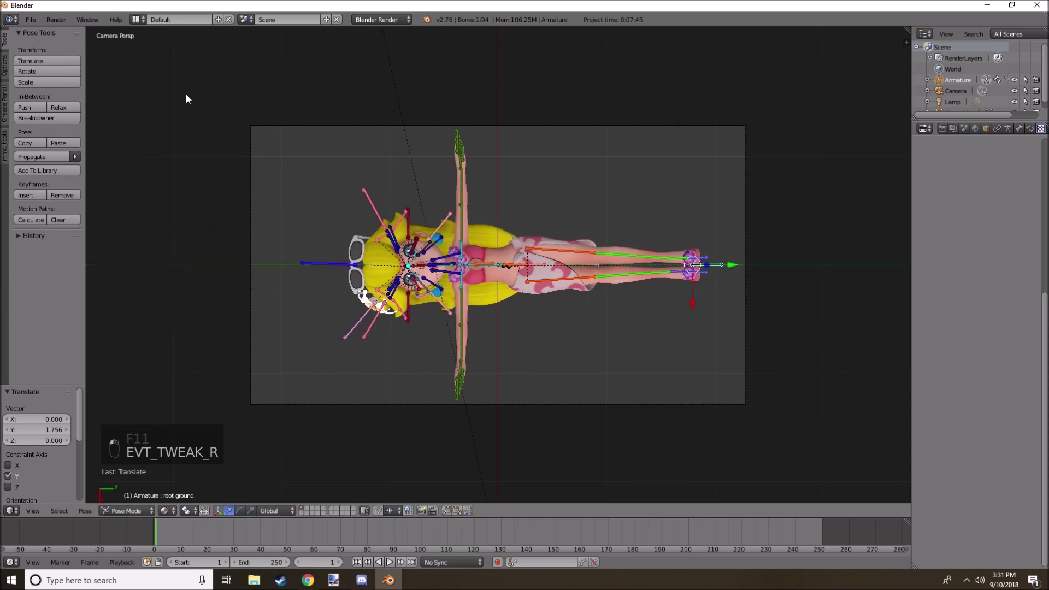
left_click(30, 84)
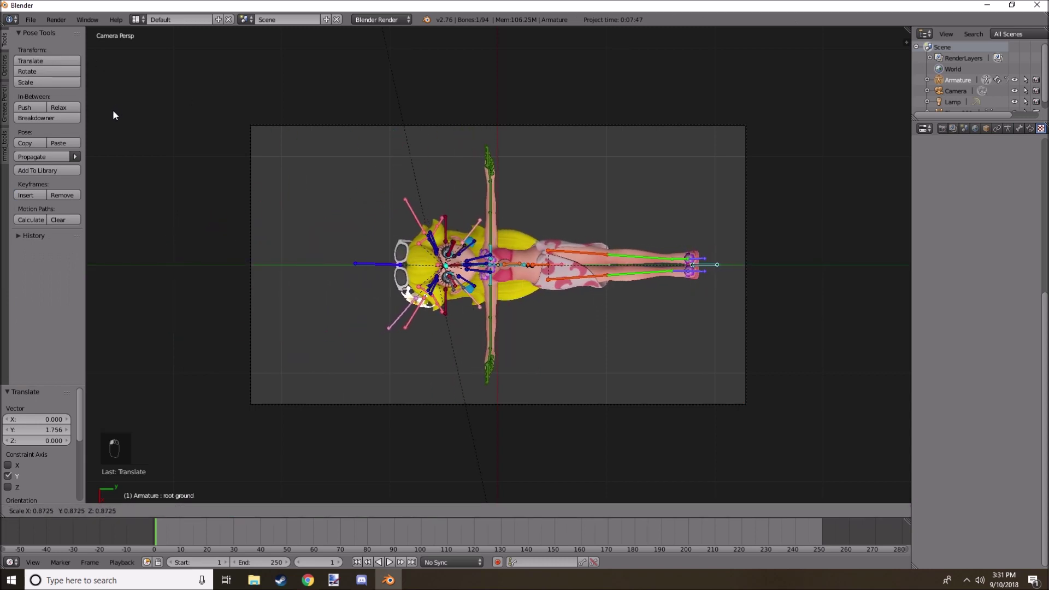
left_click(114, 109)
left_click_drag(735, 267, 717, 266)
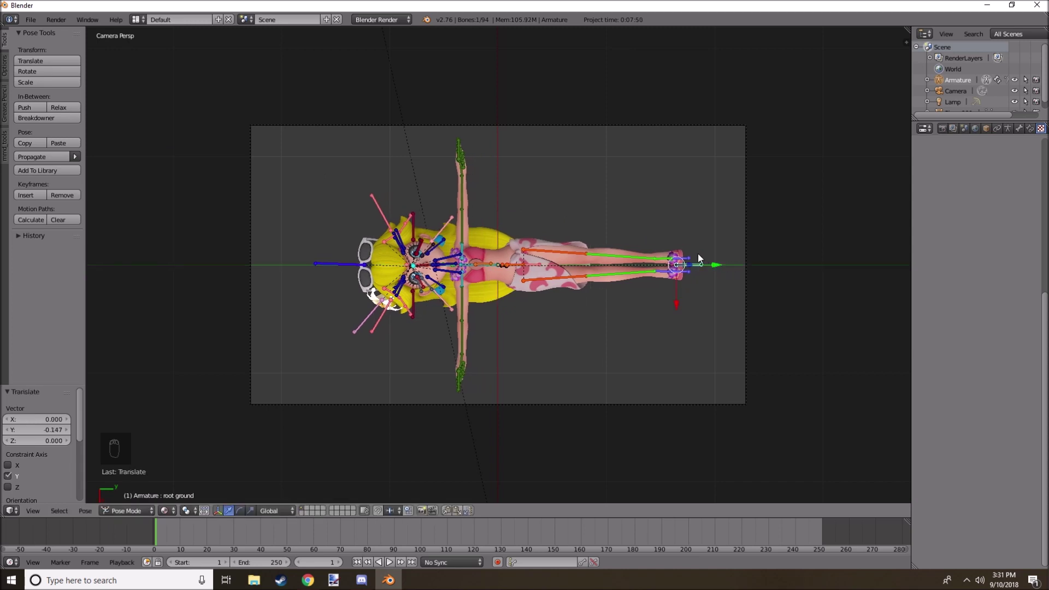
Step: Render a test image of the reframed character
key("F12")
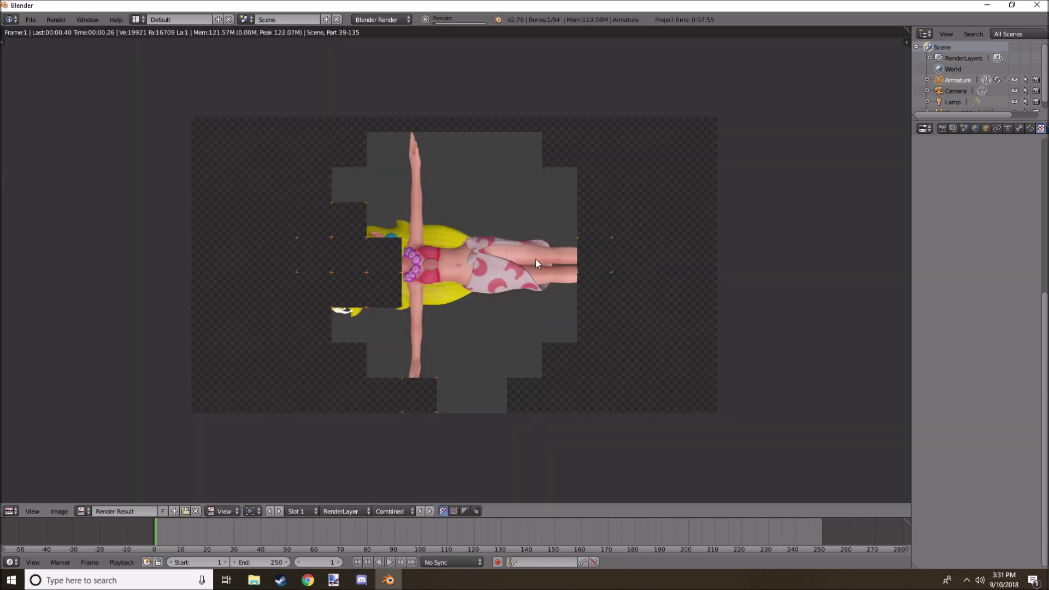
key("F11")
Step: Scale the right eyeball bone down to about 0.56
middle_click_drag(517, 269, 555, 201)
scroll(447, 261, "up", 6)
middle_click_drag(448, 261, 503, 238)
right_click(404, 219)
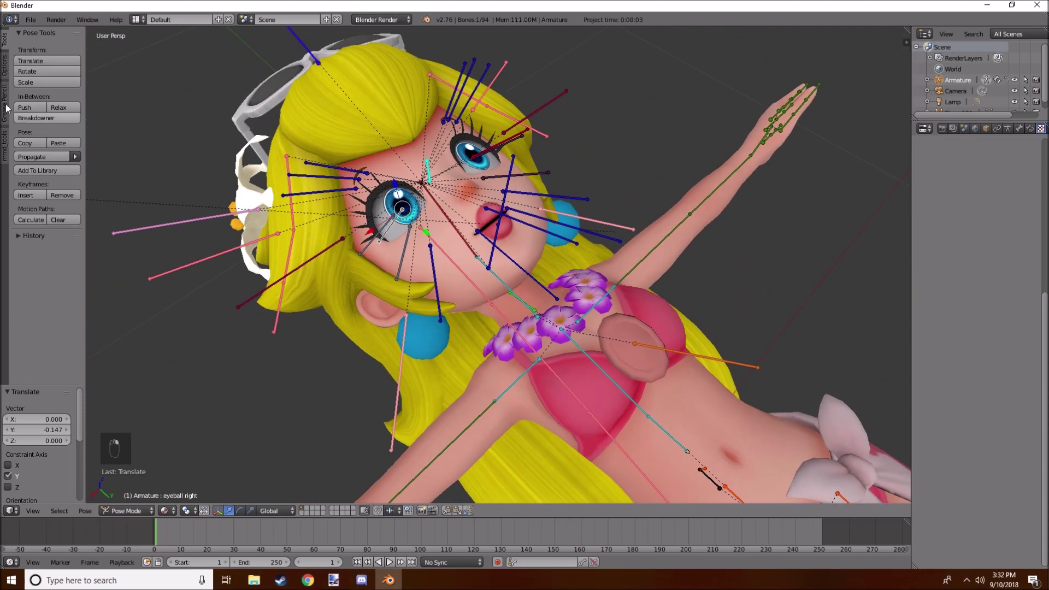
left_click(47, 71)
right_click(310, 167)
left_click(47, 82)
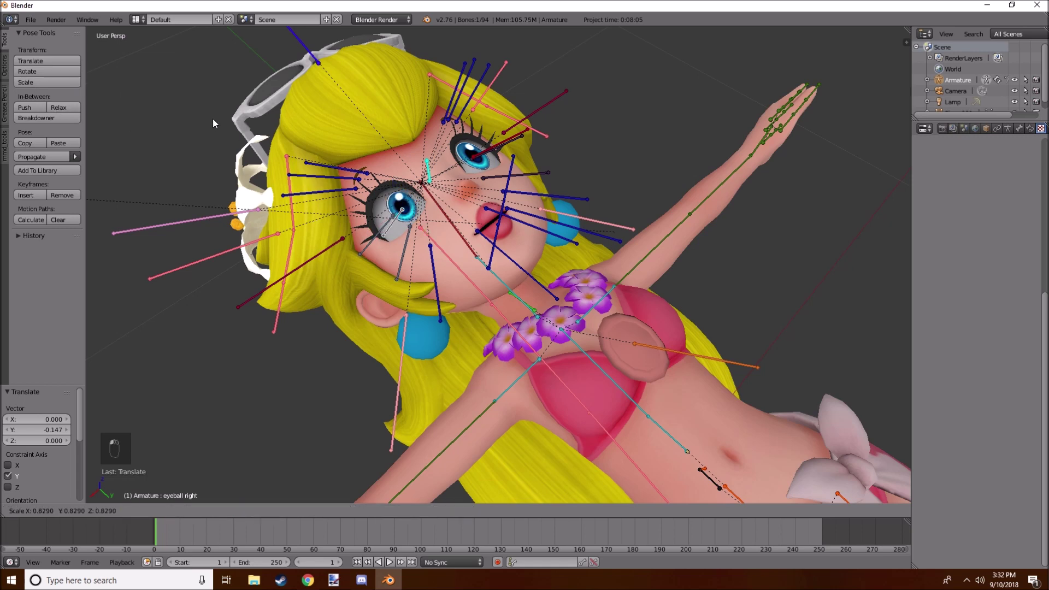
left_click(212, 123)
Step: Scale the left eyeball bone down to about 0.415
scroll(506, 189, "up", 2)
right_click(465, 175)
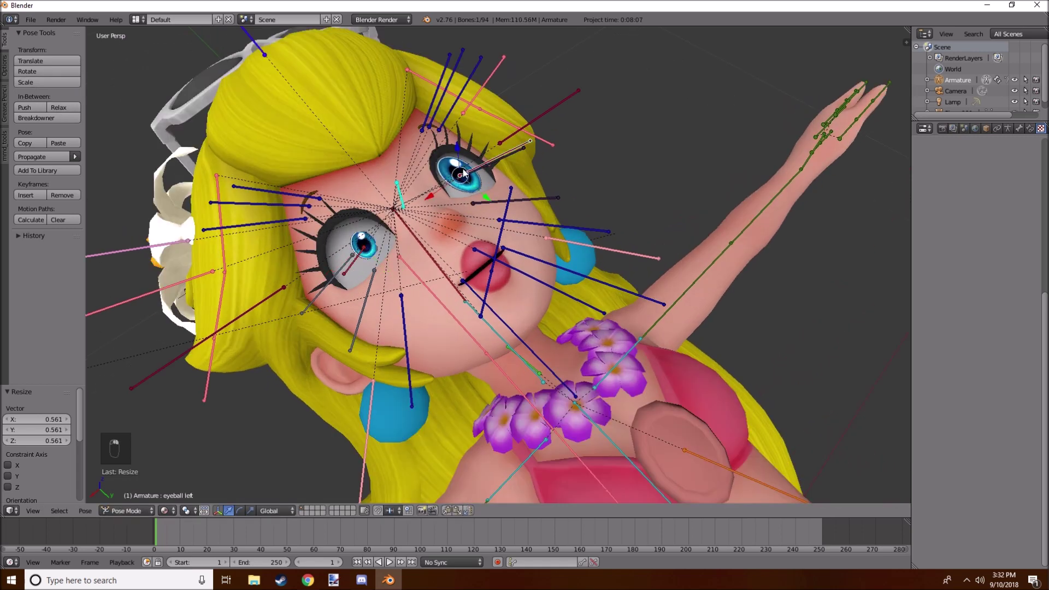
left_click(42, 82)
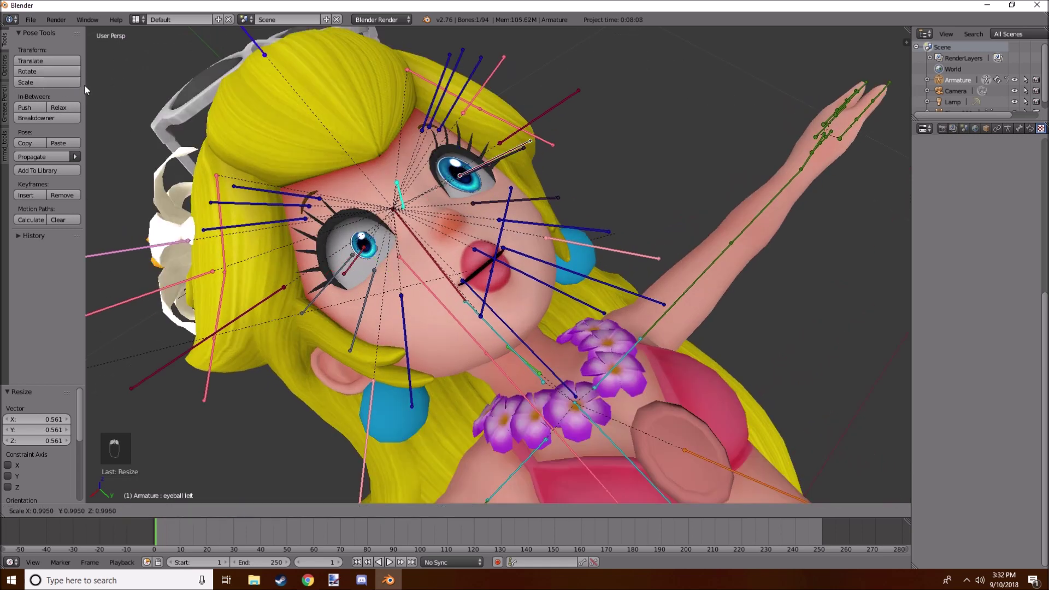
left_click(289, 133)
Step: Open the character's mouth by moving the lower and upper lip bones apart
right_click(499, 273)
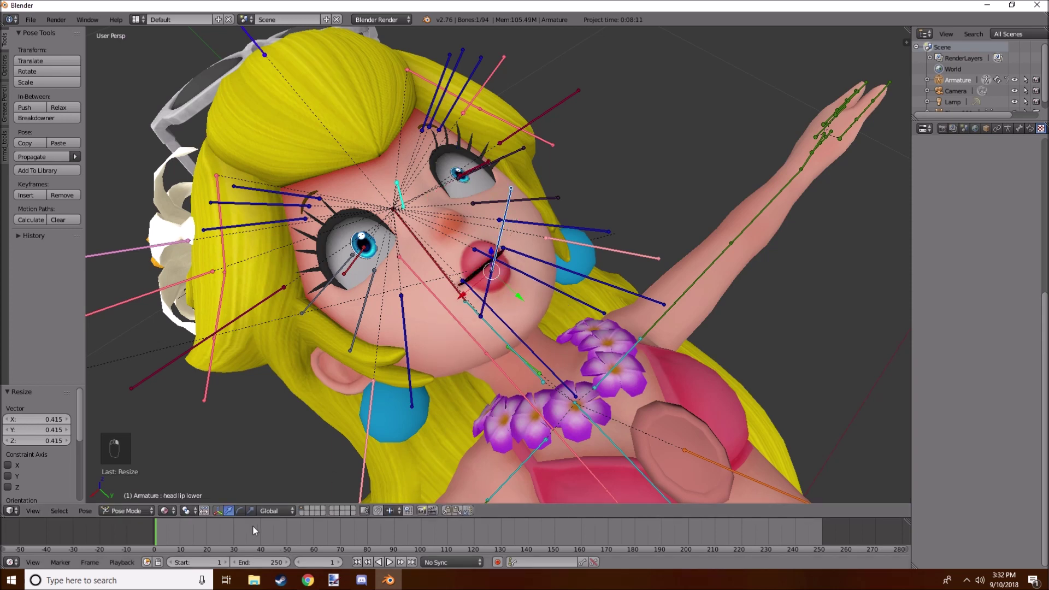
left_click(239, 511)
right_click(490, 285)
mouse_move(500, 295)
left_mouse_down()
mouse_move(501, 315)
mouse_move(499, 291)
left_mouse_up()
right_click(491, 258)
left_click_drag(497, 244, 489, 227)
left_click(491, 233)
key("ctrl+z")
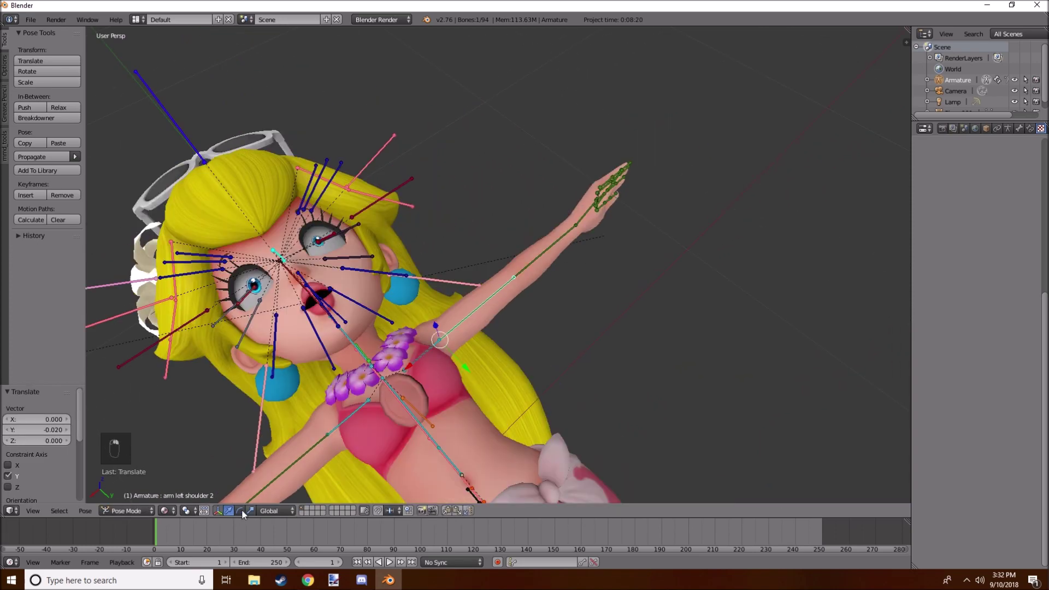
Step: Raise the left arm by rotating its shoulder bone about 28.9° and its elbow bone about 28.5° around the Z axis
key("r")
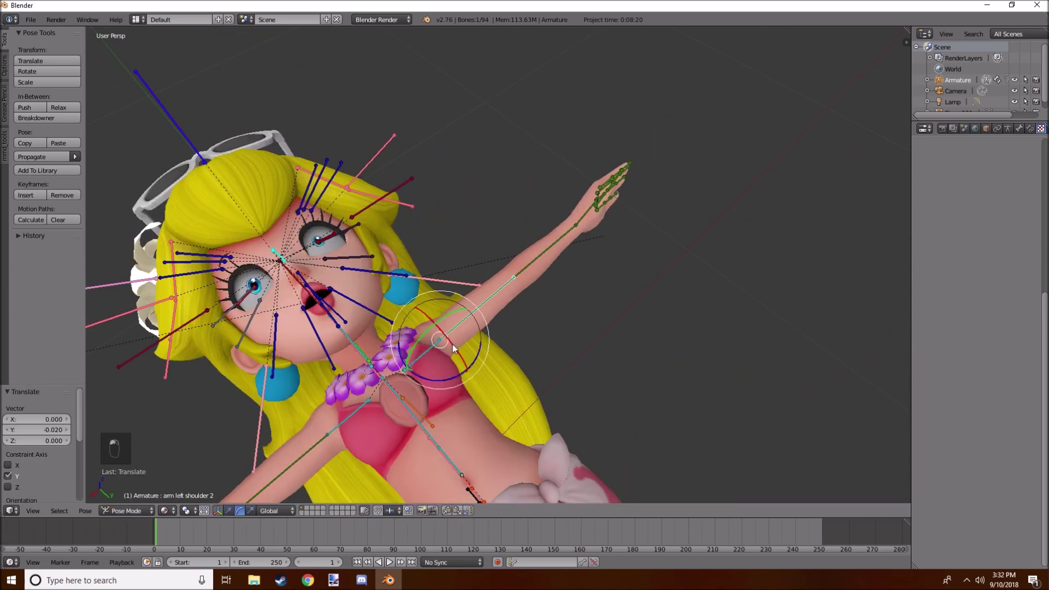
key("x")
left_click(480, 356)
key("ctrl+space")
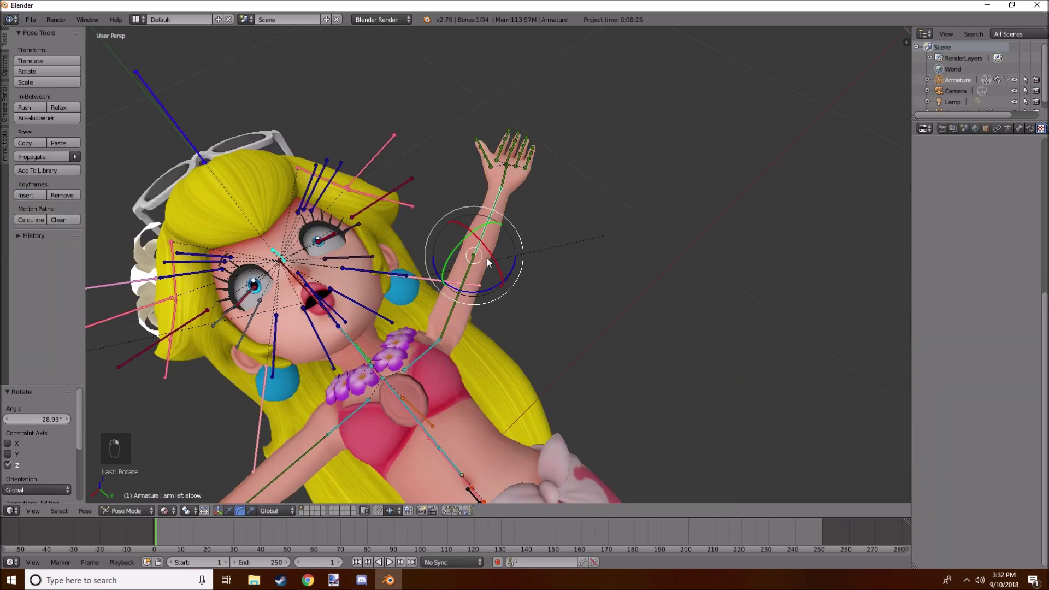
left_click_drag(487, 258, 517, 253)
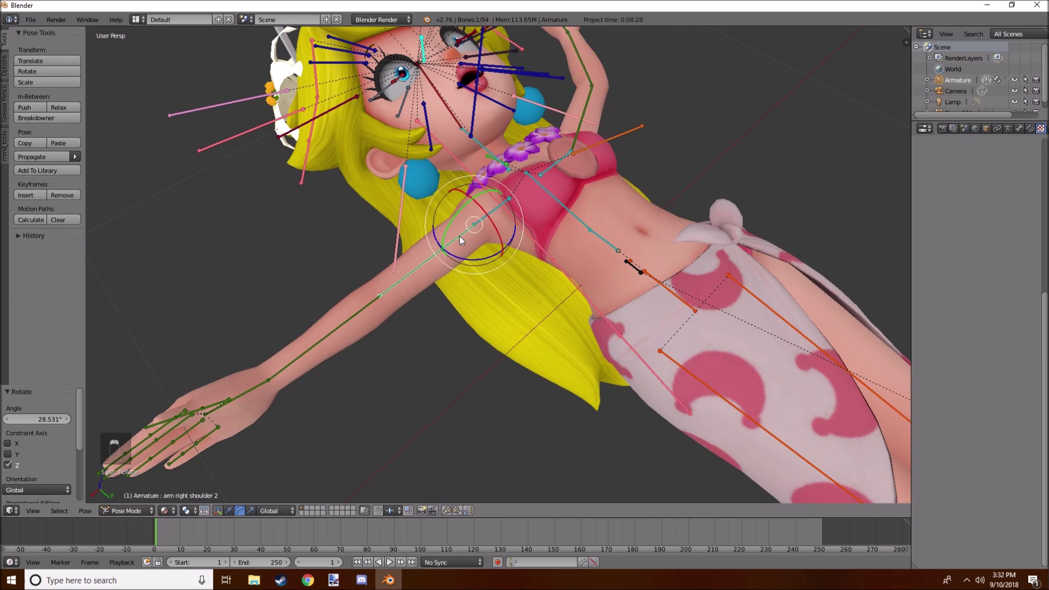
Step: Bend the right arm by rotating its shoulder bone and turning its elbow bone about -55.5° around the Z axis
left_click_drag(453, 191, 399, 359)
right_click(360, 316)
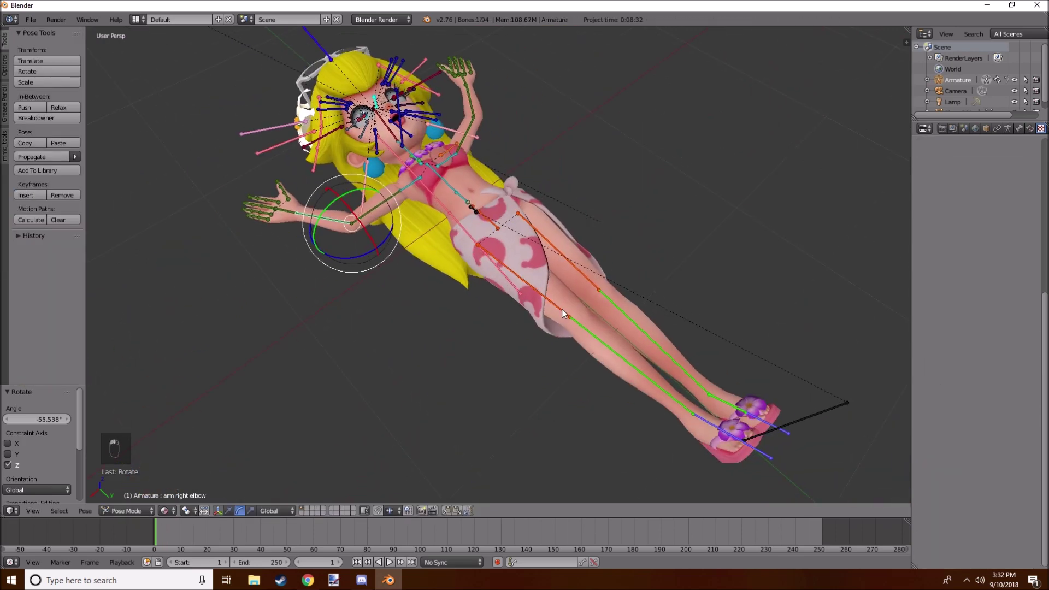
Step: Swing the right leg outward by rotating its thigh bone about -24.6° around the Z axis
right_click(517, 273)
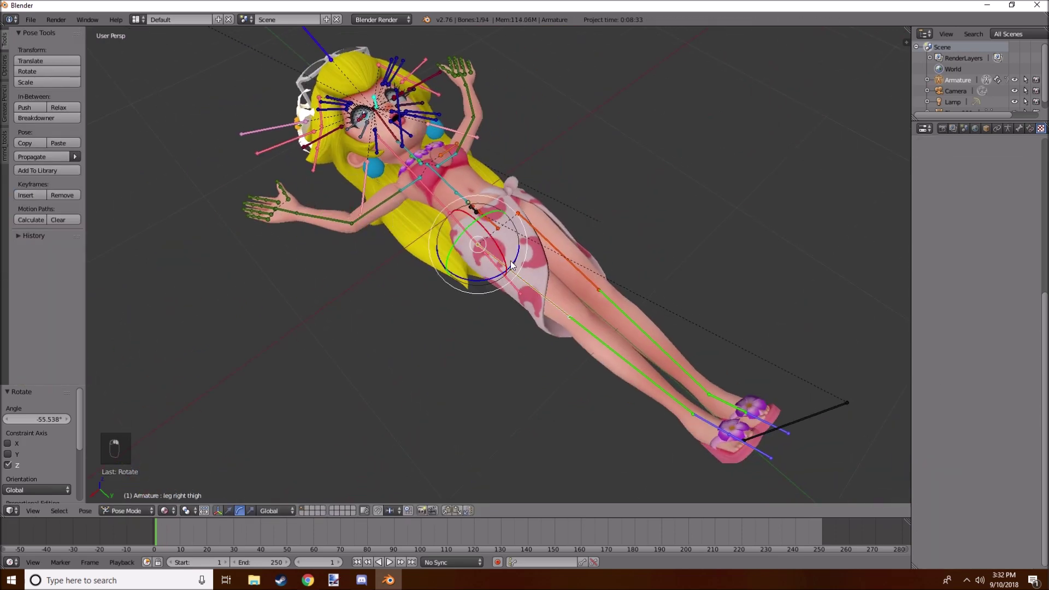
key("r")
left_click_drag(519, 276, 515, 281)
middle_click_drag(476, 304, 522, 262)
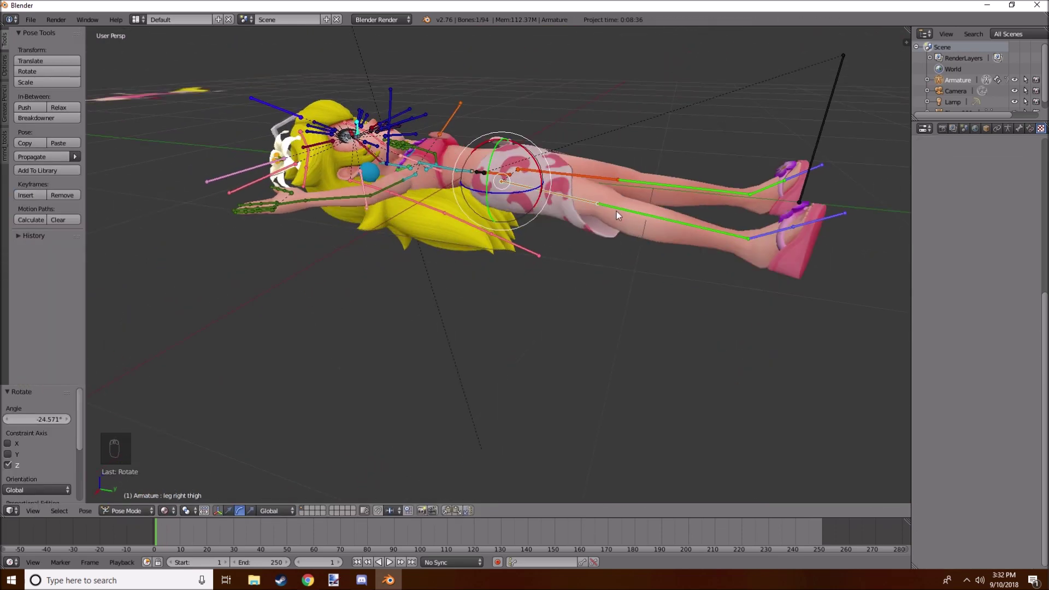
middle_click_drag(616, 211, 517, 179)
key("r")
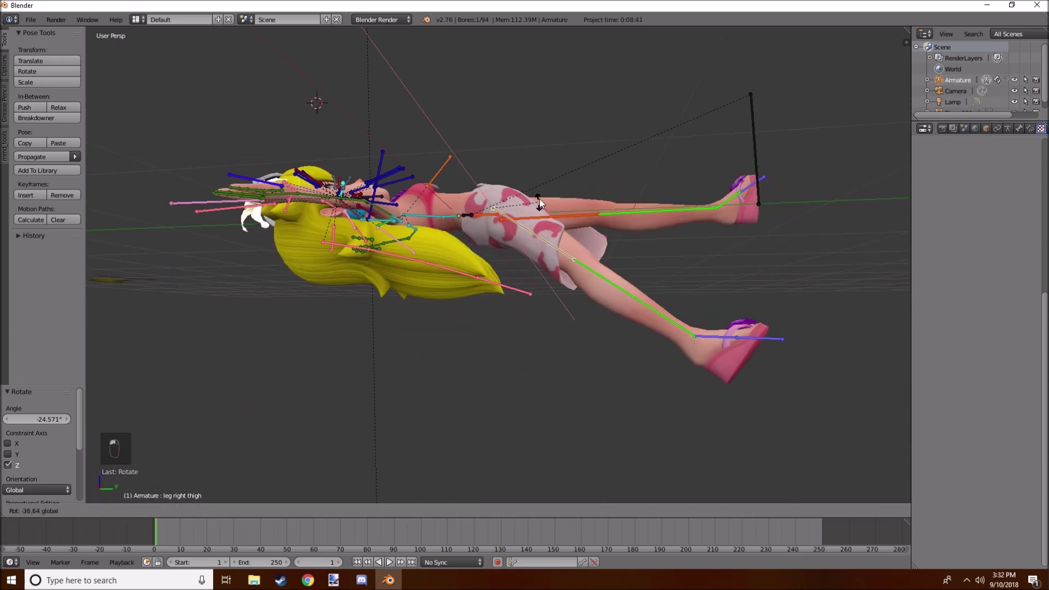
left_click_drag(540, 178, 578, 199)
key("ctrl+z")
Step: Spread the left leg outward by rotating its thigh bone about 11° around the Z axis
middle_click_drag(576, 197, 458, 277)
right_click(505, 259)
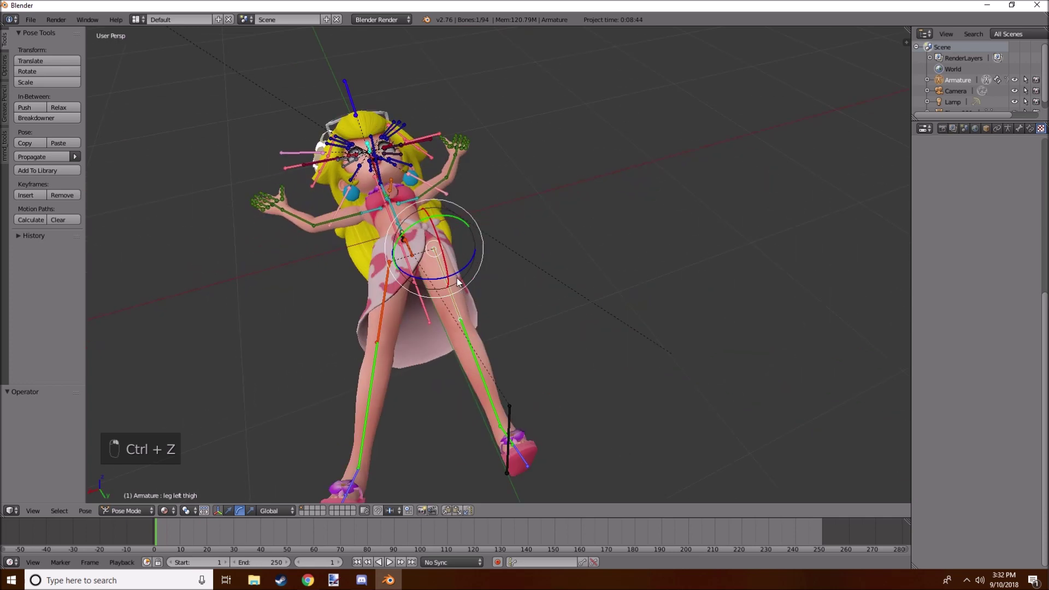
left_click_drag(458, 277, 471, 268)
middle_click_drag(472, 270, 532, 269)
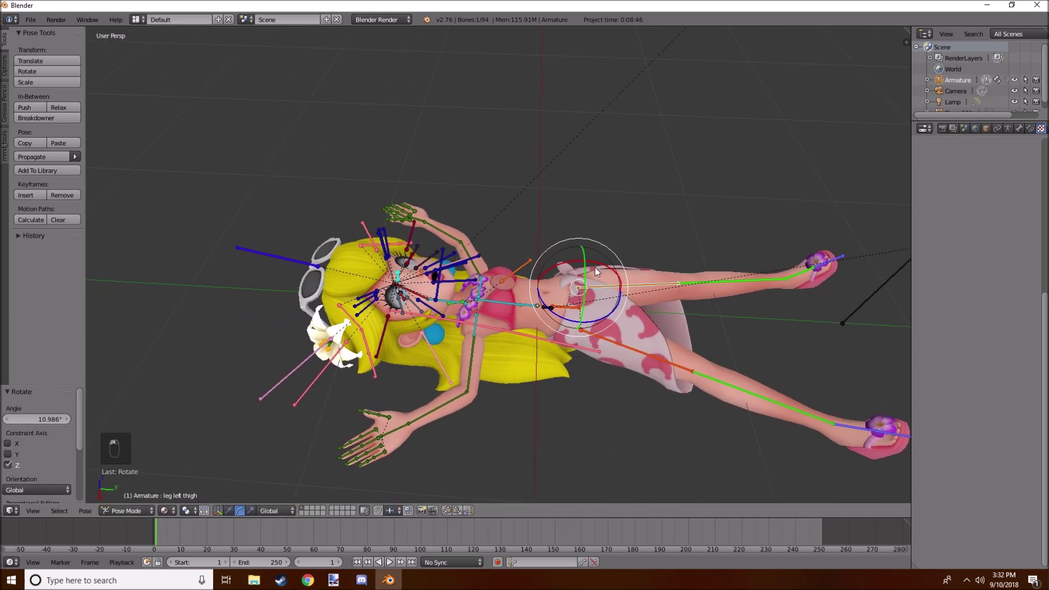
middle_click_drag(595, 272, 462, 247)
Step: Inspect the full pose from several angles, checking the right knee and waist bones
key("a")
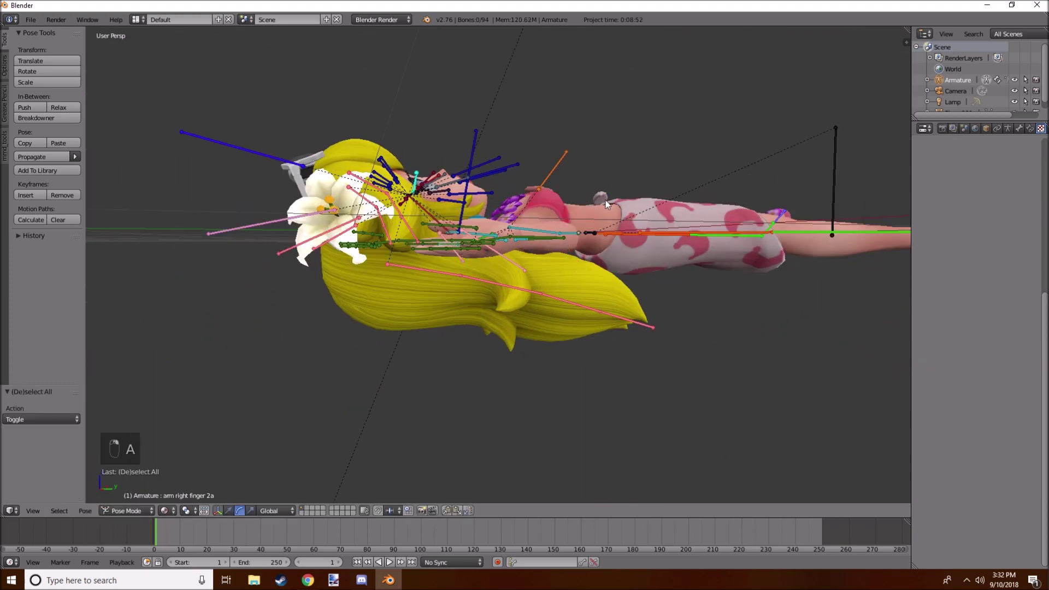
middle_click_drag(605, 200, 857, 283)
right_click(783, 294)
right_click_drag(783, 293, 582, 377)
right_click(582, 383)
middle_click_drag(674, 221, 641, 241)
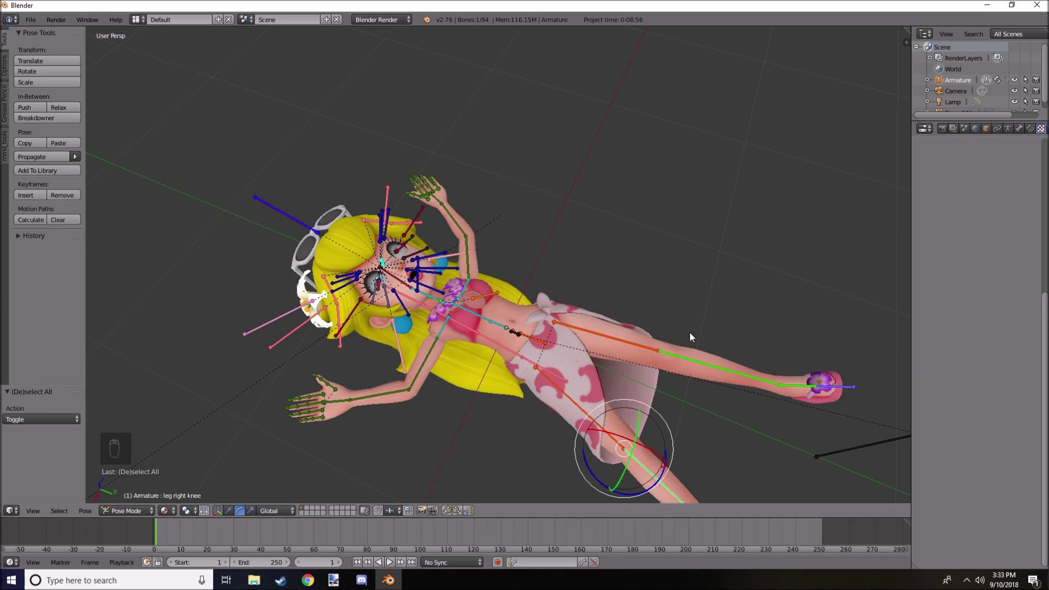
middle_click_drag(689, 337, 742, 228)
right_click_drag(546, 297, 773, 129)
right_click(860, 293)
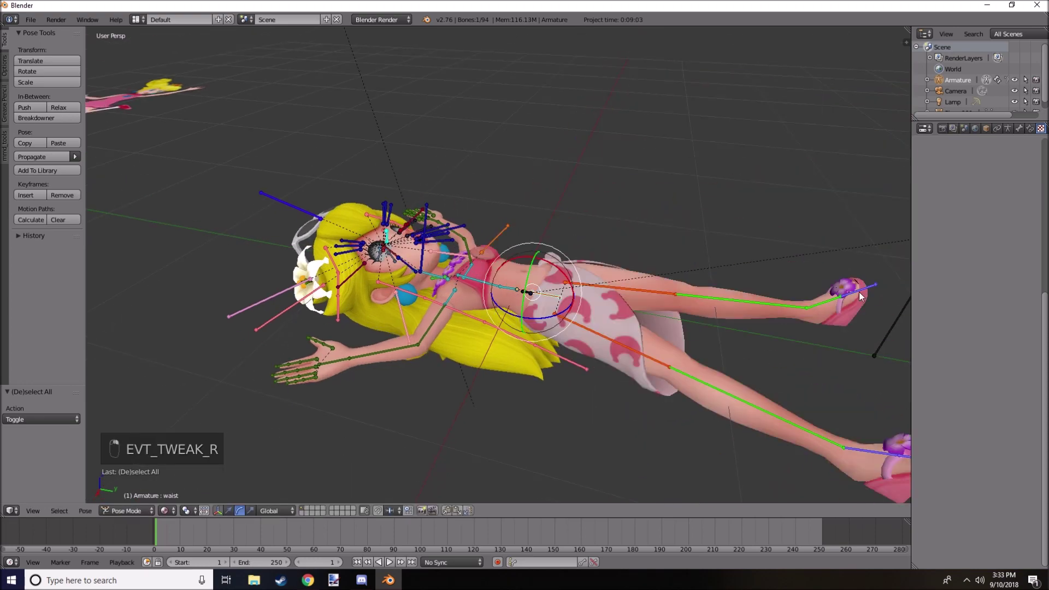
middle_click_drag(511, 264, 619, 296, "shift")
scroll(497, 341, "up", 2)
middle_click_drag(548, 312, 667, 237)
Step: Test-render the posed character through the camera and check the resulting image
key("KP_0")
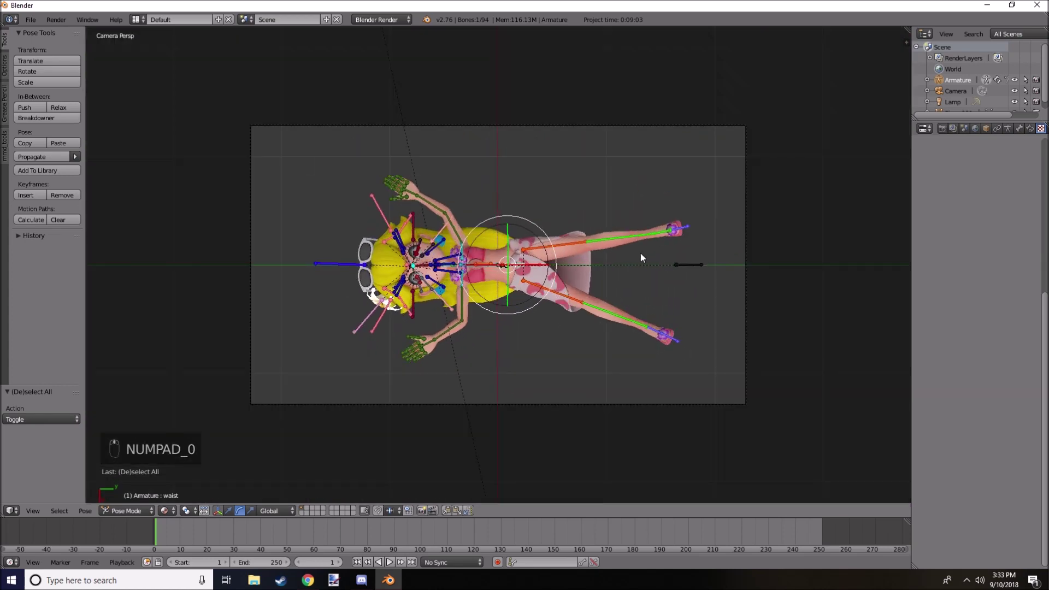
scroll(559, 276, "up", 3)
key("F12")
scroll(483, 282, "up", 2)
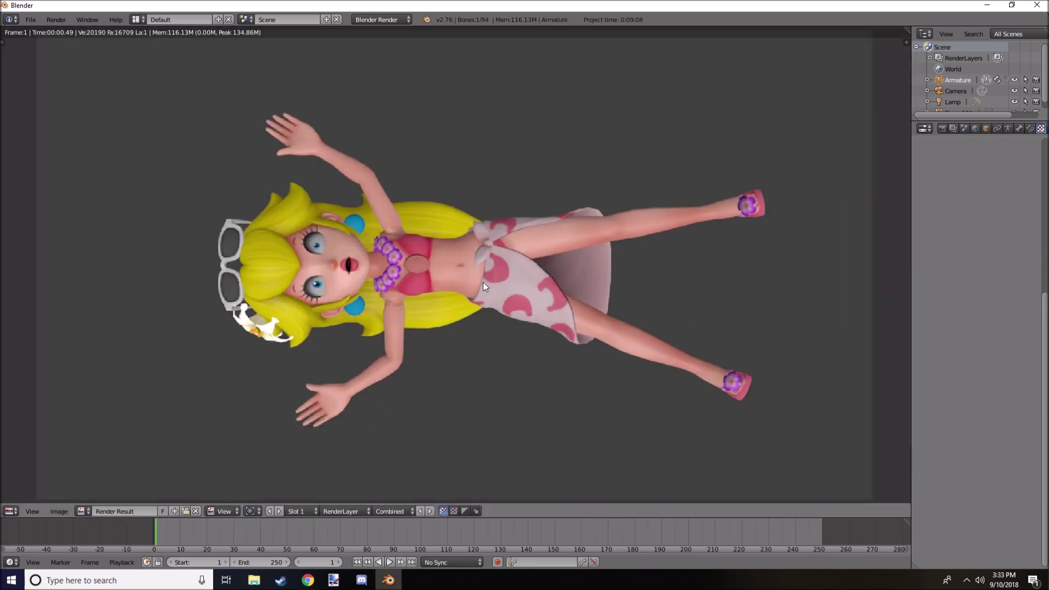
key("F11")
scroll(487, 278, "down", 3)
key("F12")
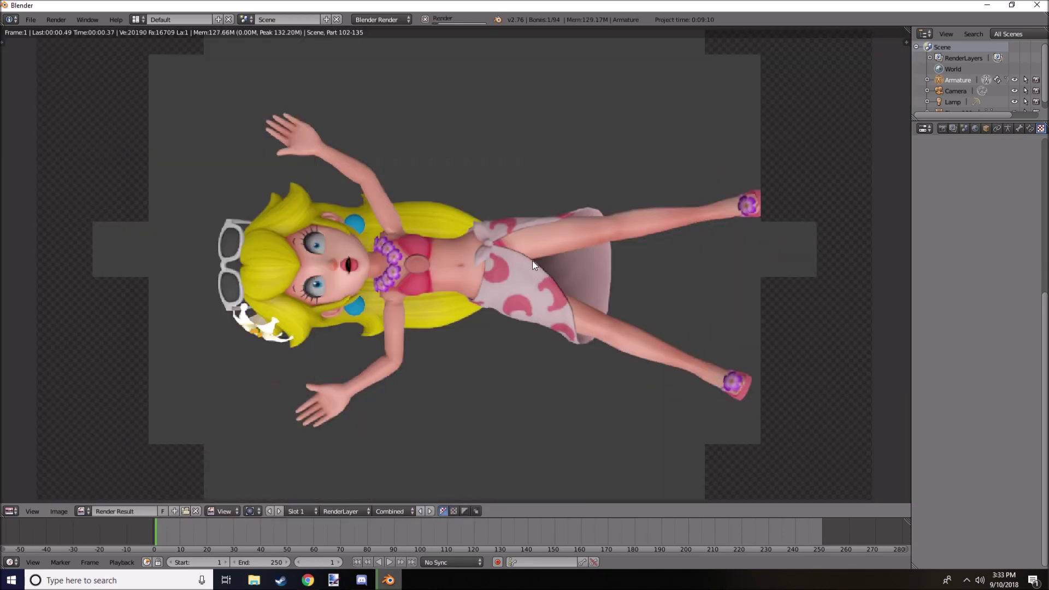
scroll(532, 261, "down", 3)
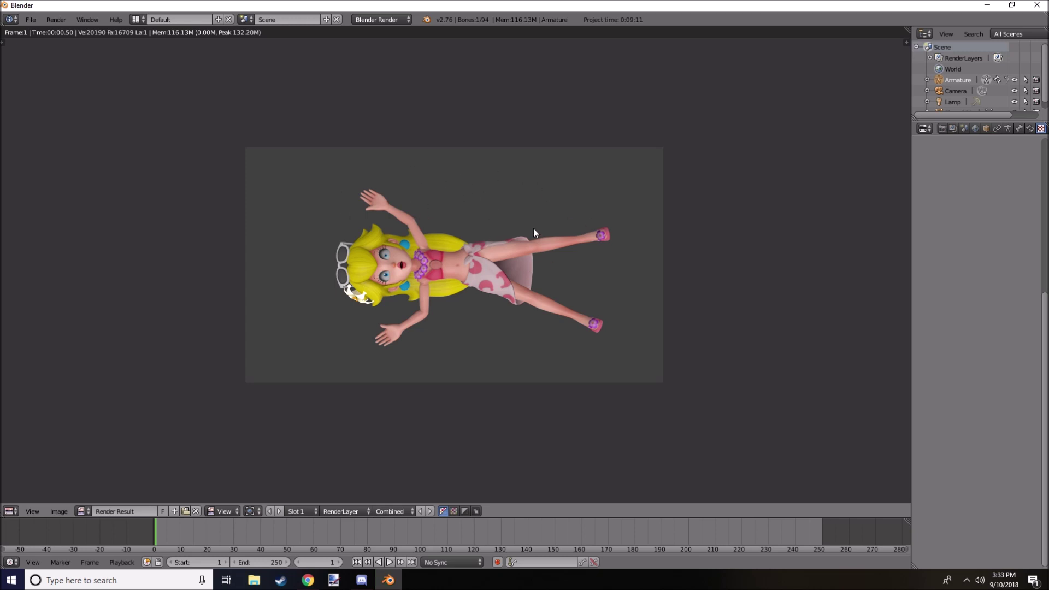
key("F11")
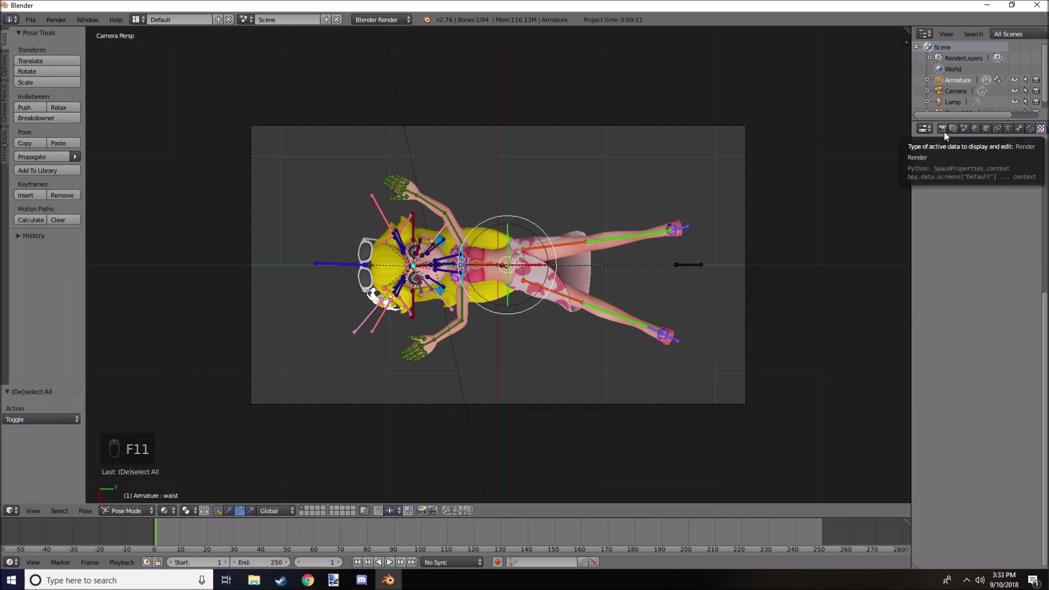
Step: Raise the render resolution scale to 100% and render the image again
left_click(944, 130)
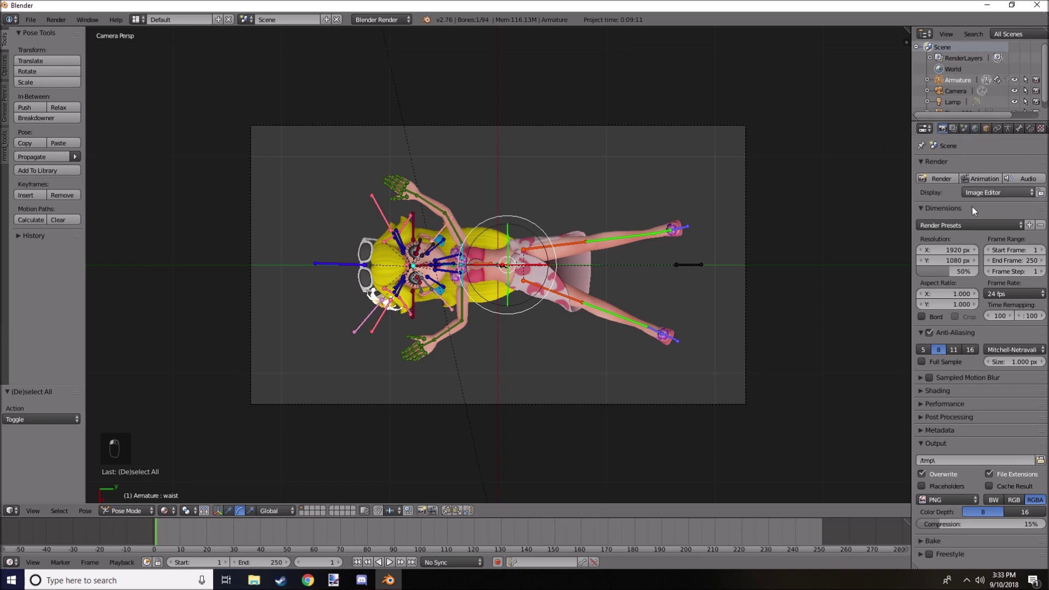
left_click_drag(950, 271, 970, 272)
key("F12")
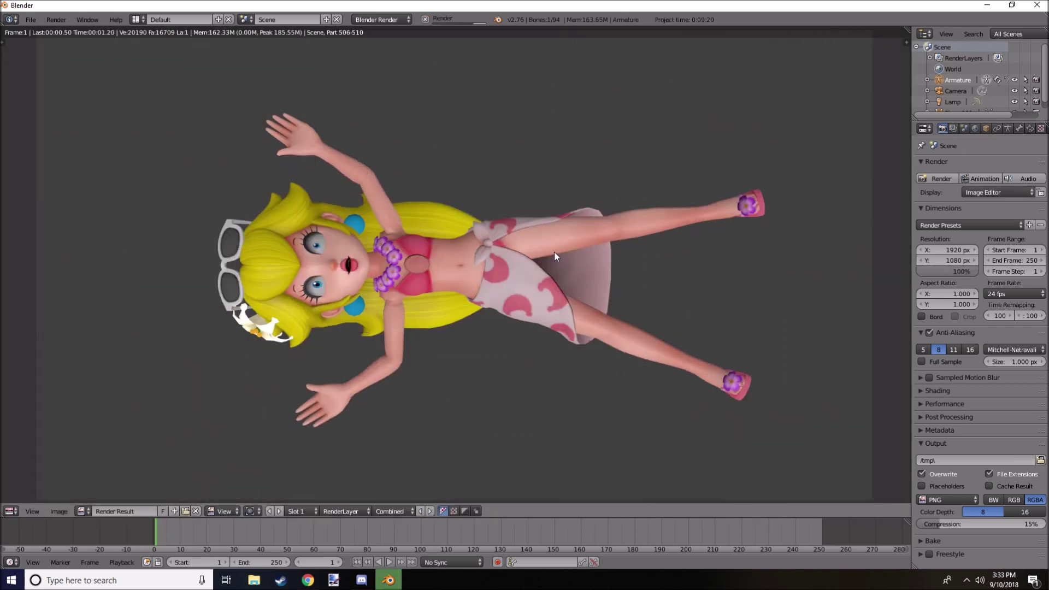
key("F11")
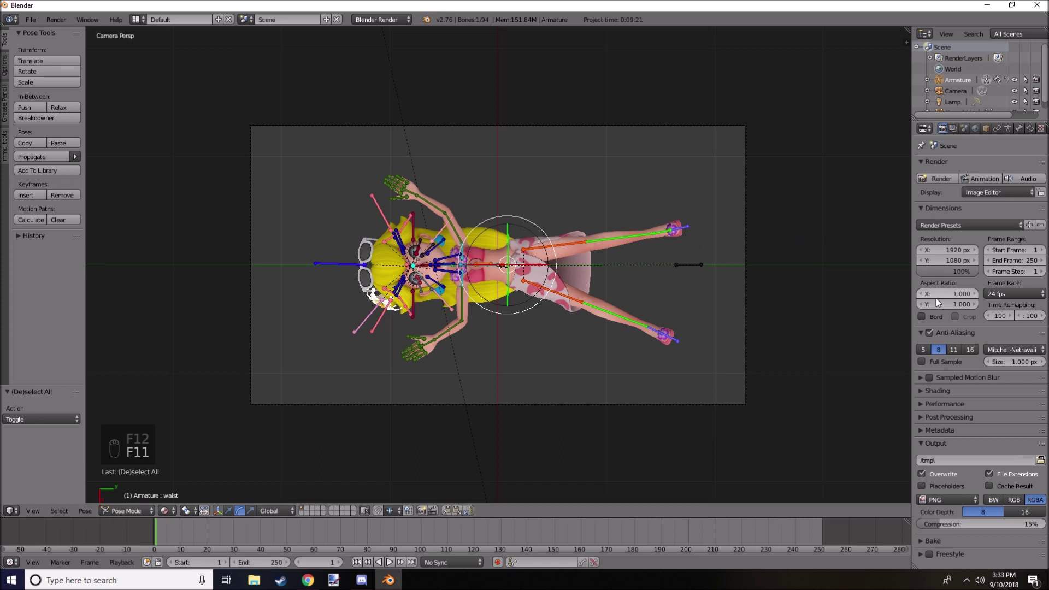
Step: Set the render shading's alpha mode to Transparent
left_click(925, 391)
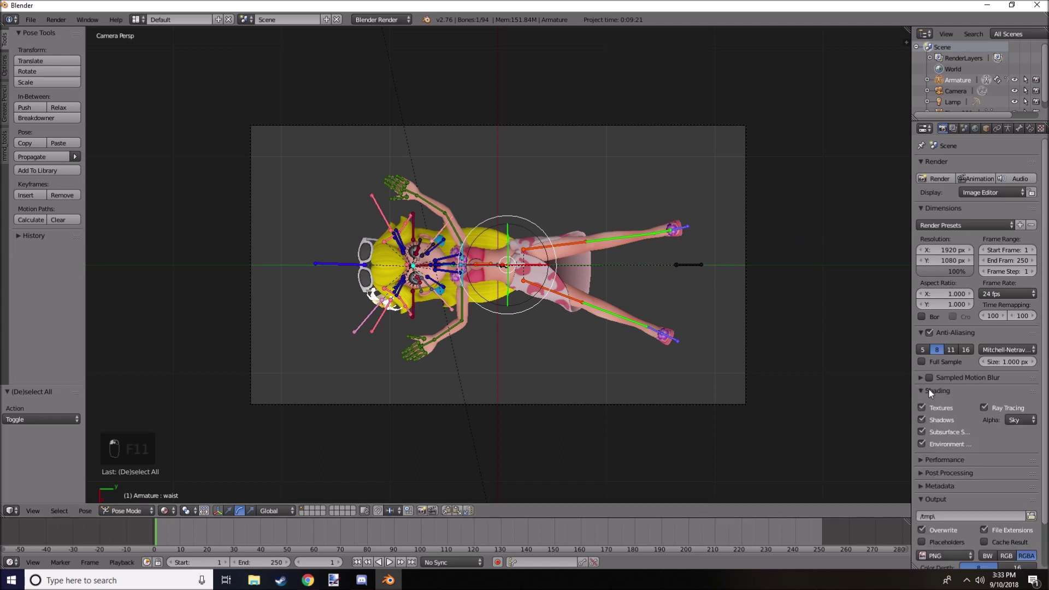
left_click(1021, 421)
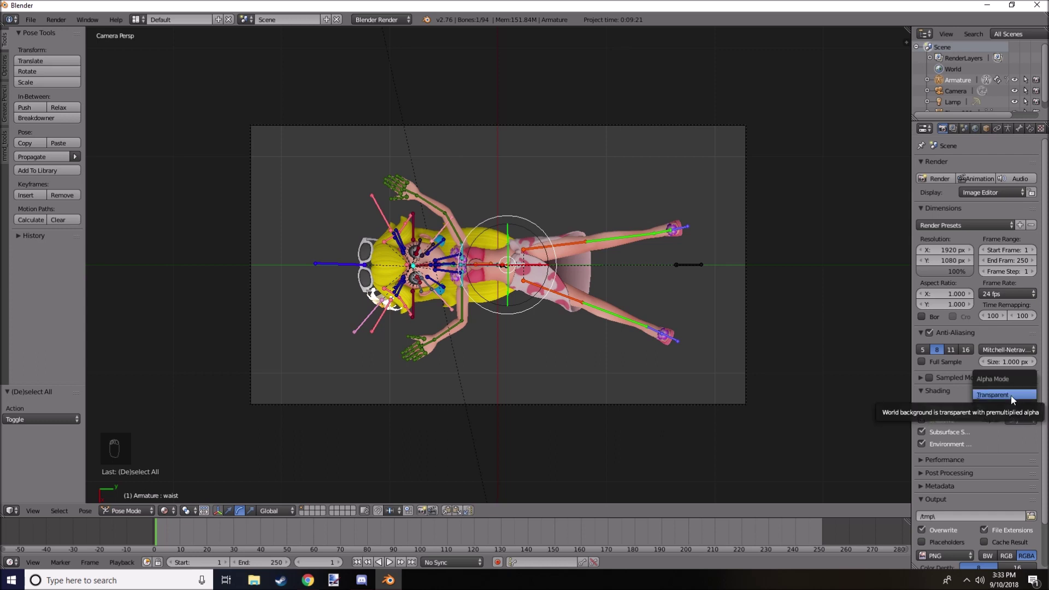
left_click(1011, 396)
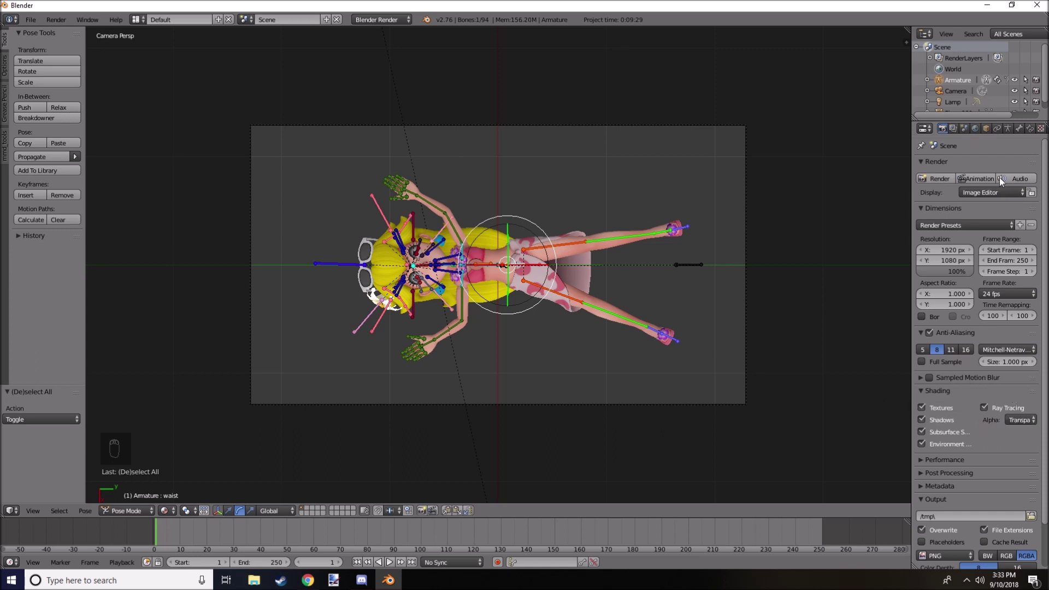
Step: Change the world's horizon color to a bright, full-brightness green
left_click(976, 129)
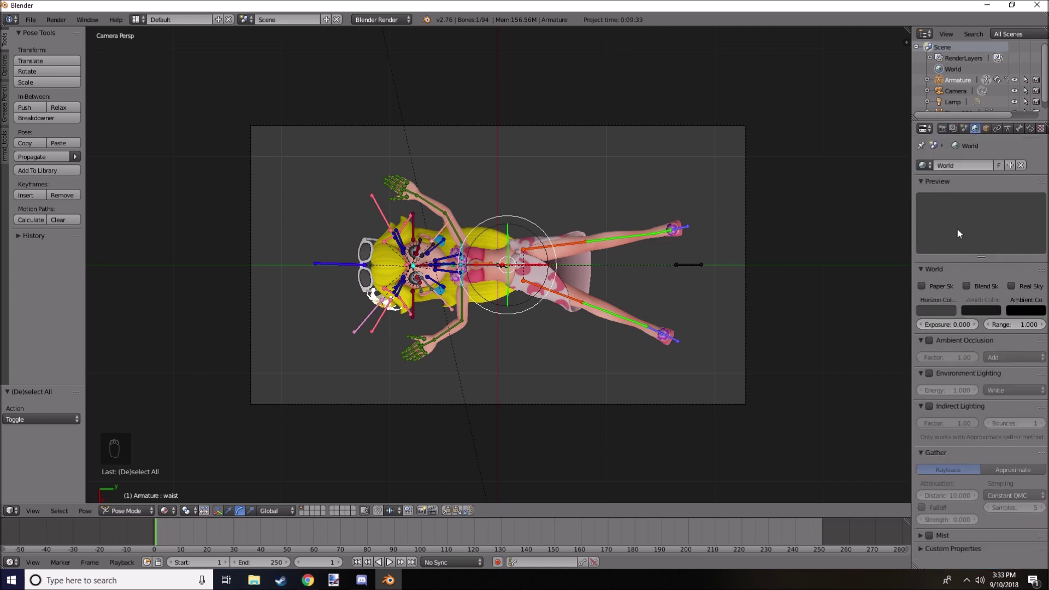
left_click(936, 311)
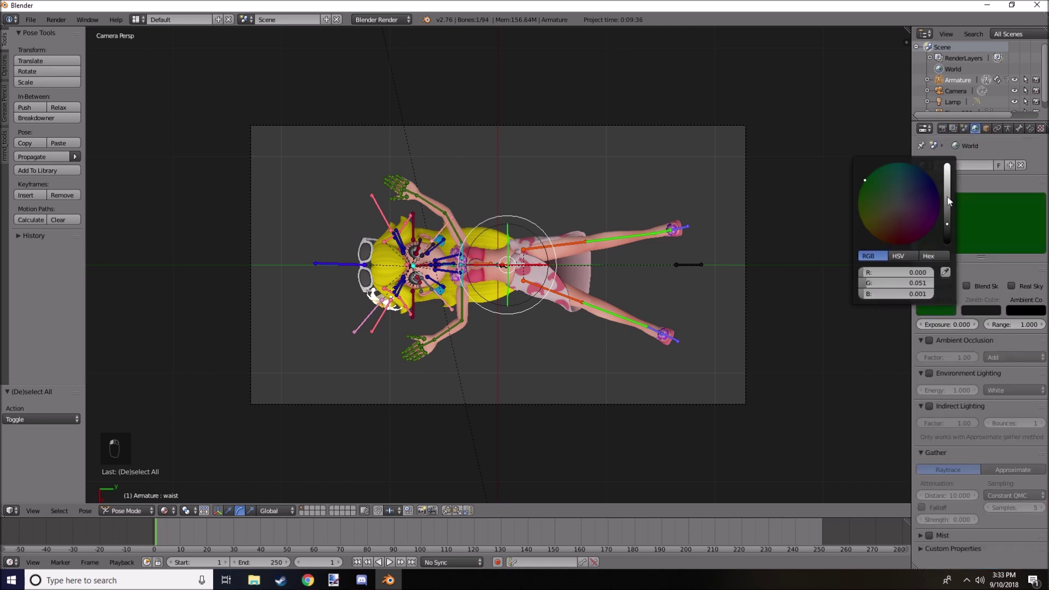
left_click_drag(950, 201, 949, 167)
Step: Set the render alpha mode to Sky and render the character against the green world background
left_click(942, 129)
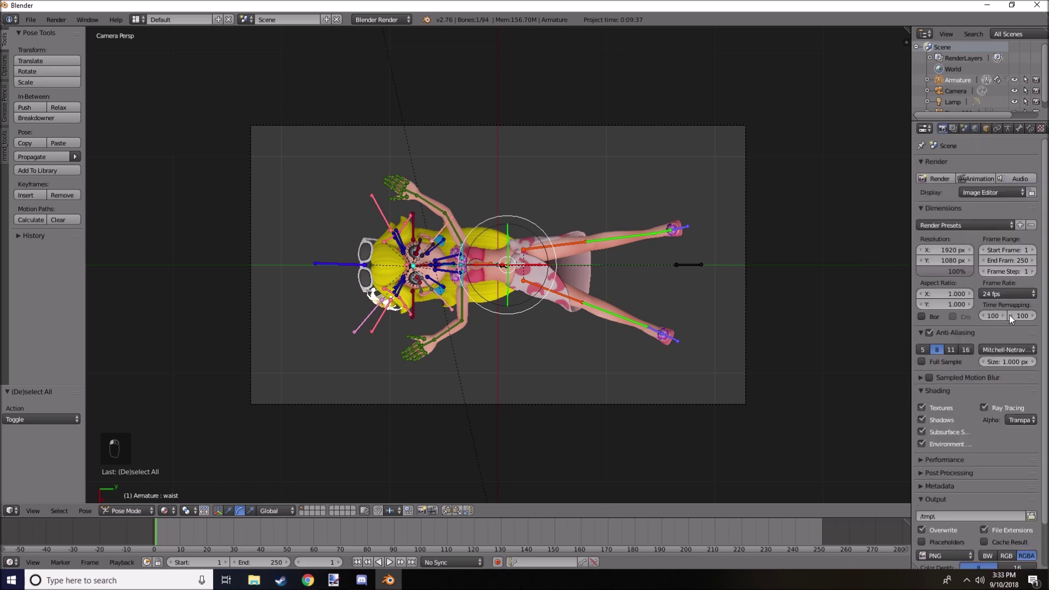
left_click(1021, 419)
left_click(1005, 397)
key("F12")
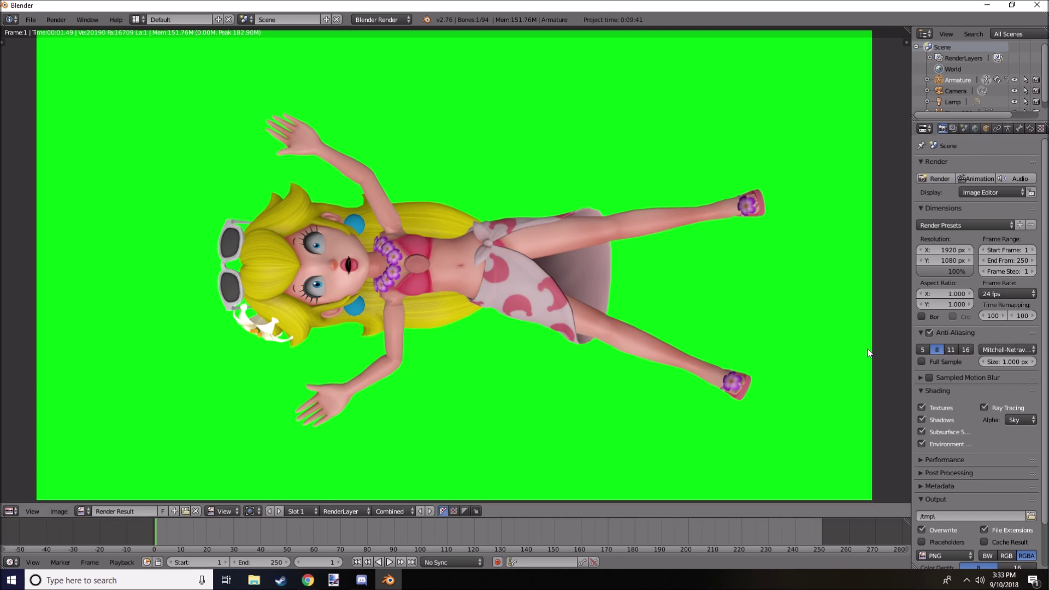
Step: Set the render alpha mode to Transparent and render the character without a background
left_click(1020, 420)
left_click(1009, 396)
key("F12")
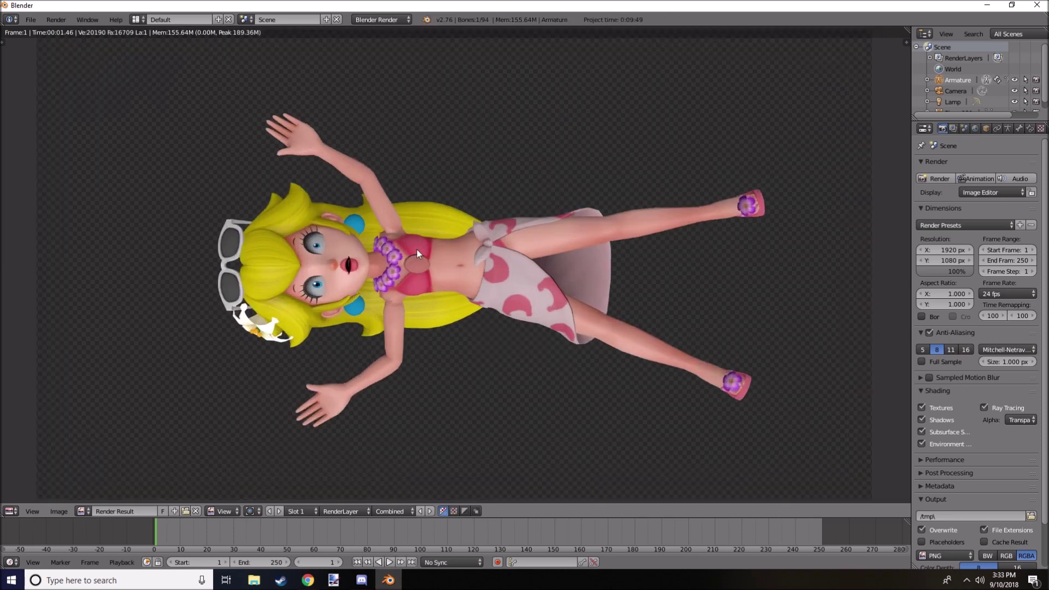
scroll(564, 267, "up", 1)
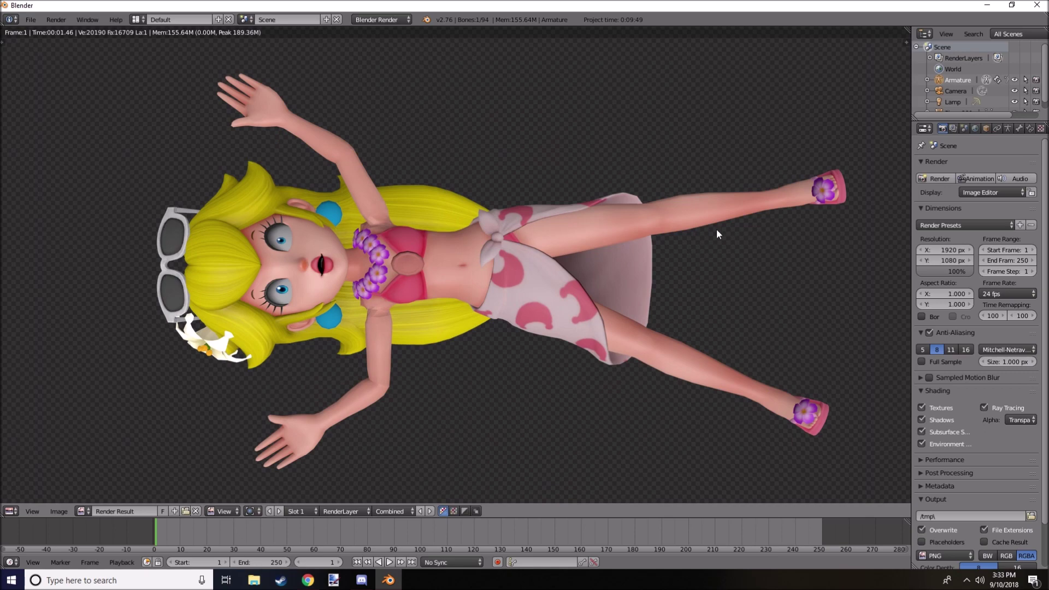
key("F11")
Step: Flatten the character by scaling the root ground bone to about 0.144 along the Z axis, and render the result
middle_click_drag(481, 277, 598, 212)
left_click(249, 510)
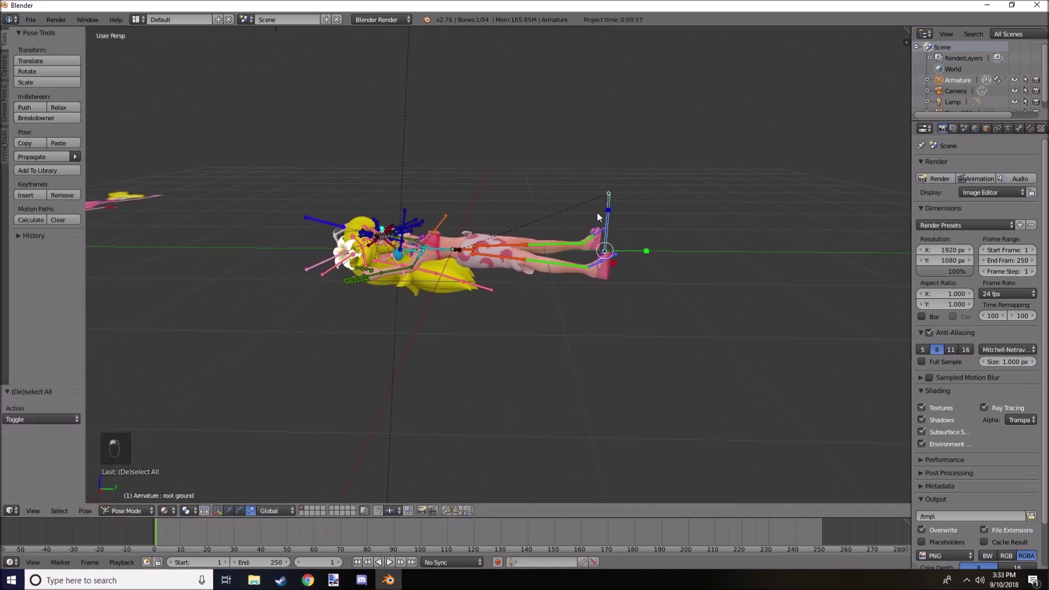
scroll(596, 211, "up", 2)
left_click_drag(663, 203, 662, 246)
middle_click_drag(545, 210, 446, 293)
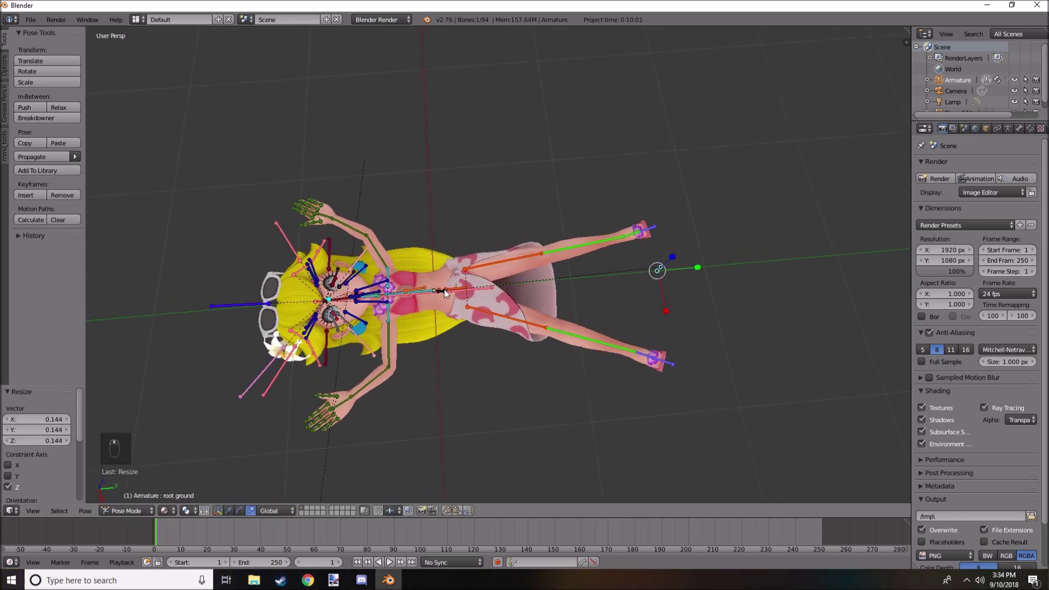
key("F12")
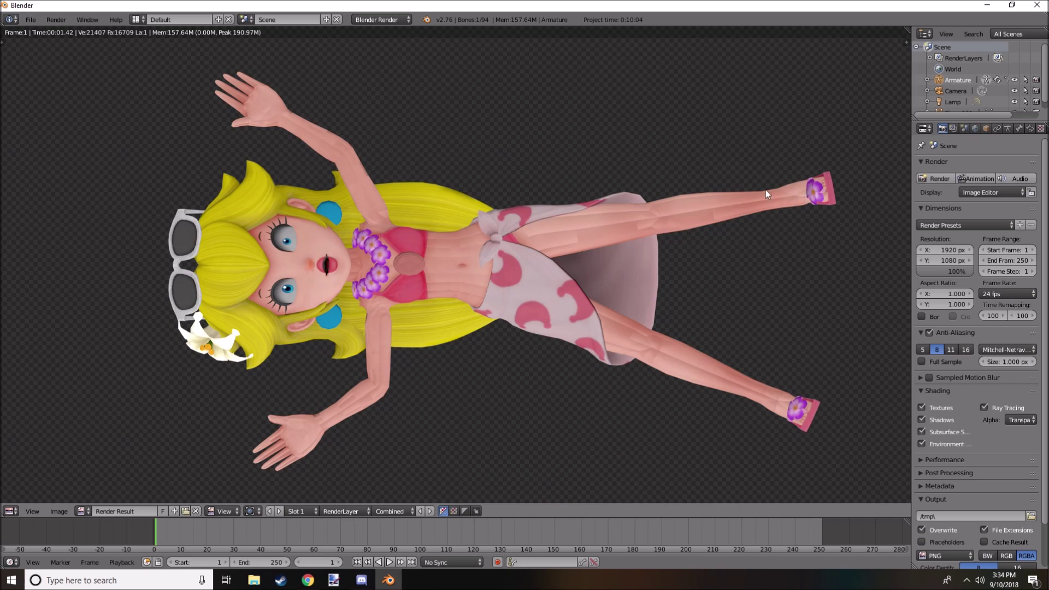
key("F11")
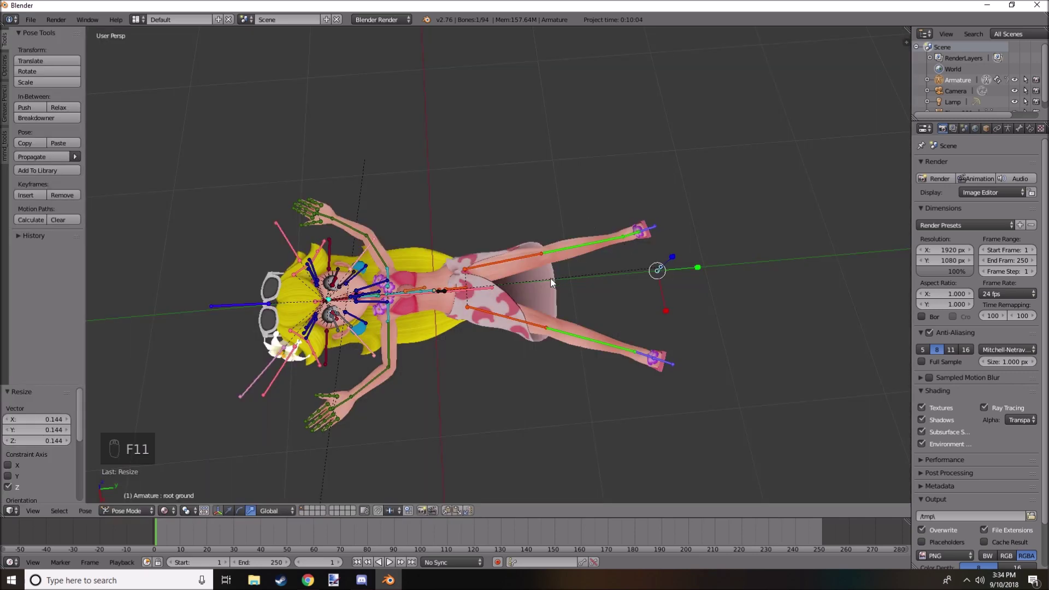
Step: Switch from Pose Mode to Object Mode and render the flattened character through the camera
middle_click_drag(469, 277, 468, 243)
scroll(569, 258, "up", 4)
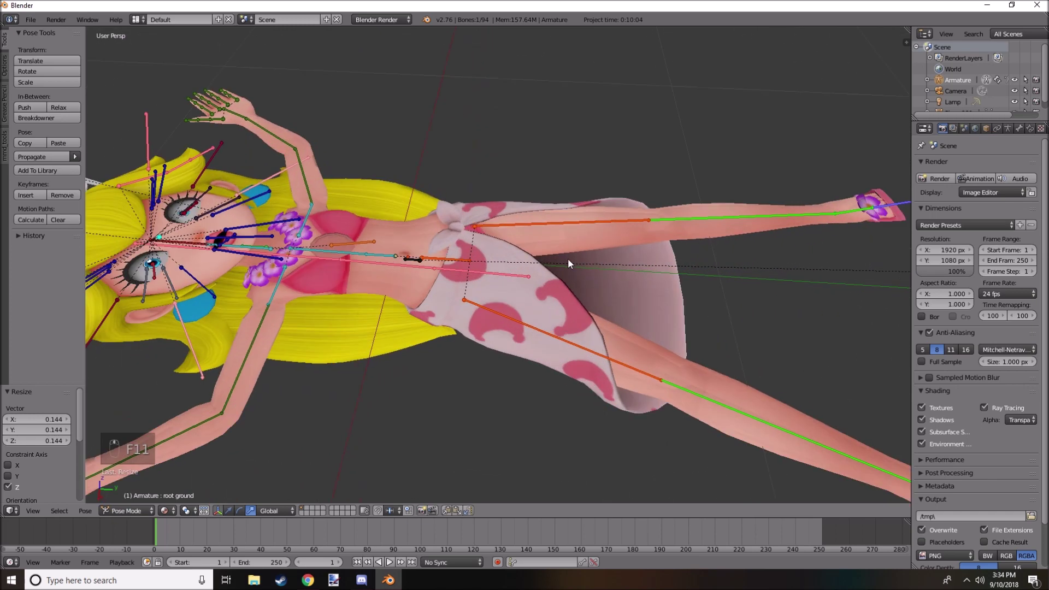
key("ctrl+Tab")
right_click(569, 252)
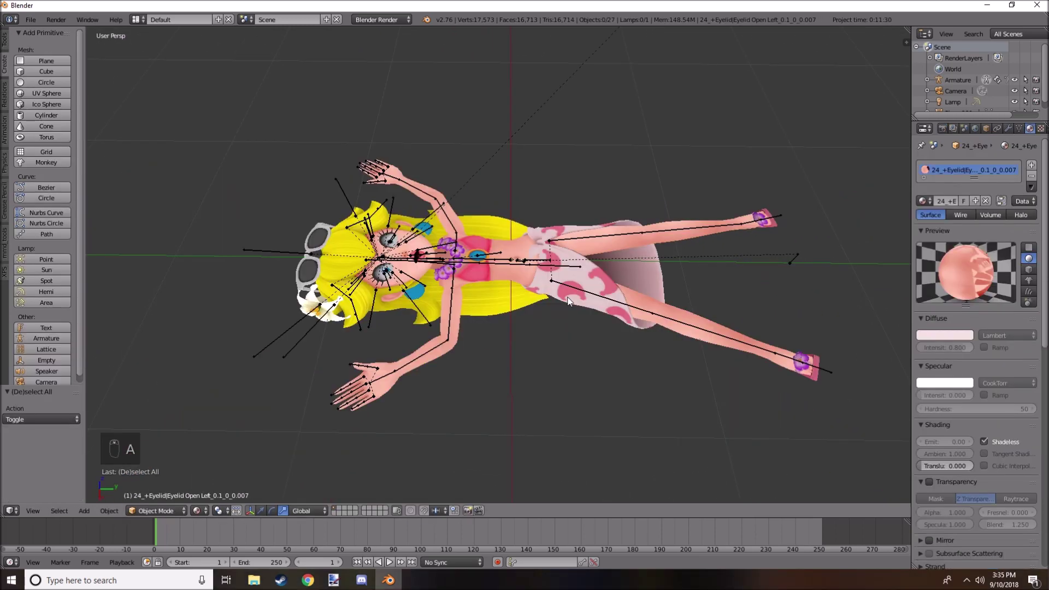
key("KP_0")
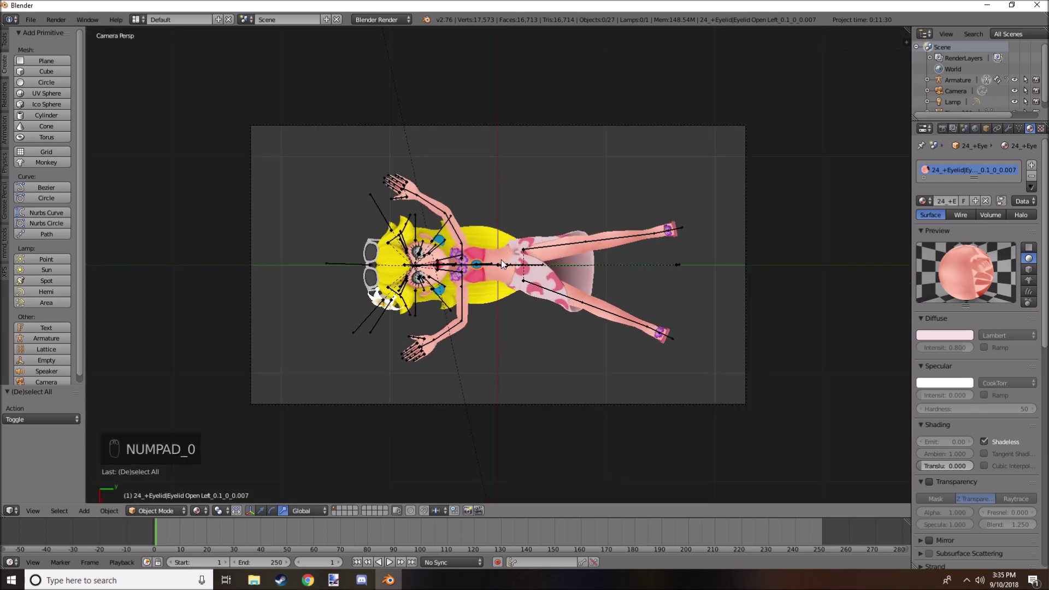
key("KP_0")
key("KP_0")
key("F12")
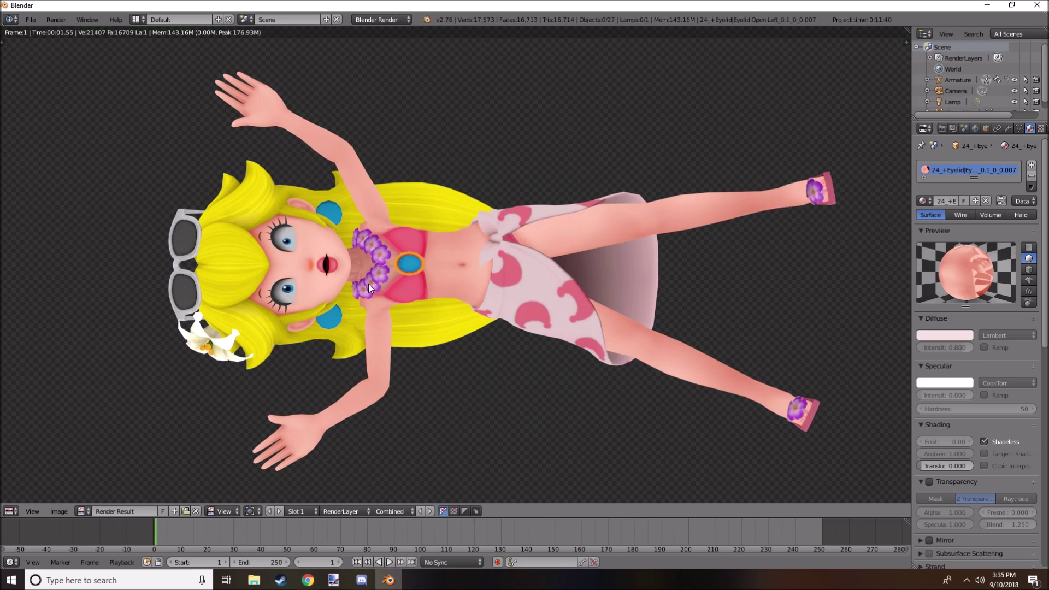
key("F11")
Step: Make the neck's material shadeless and render the image again
scroll(360, 281, "up", 8)
right_click(266, 247)
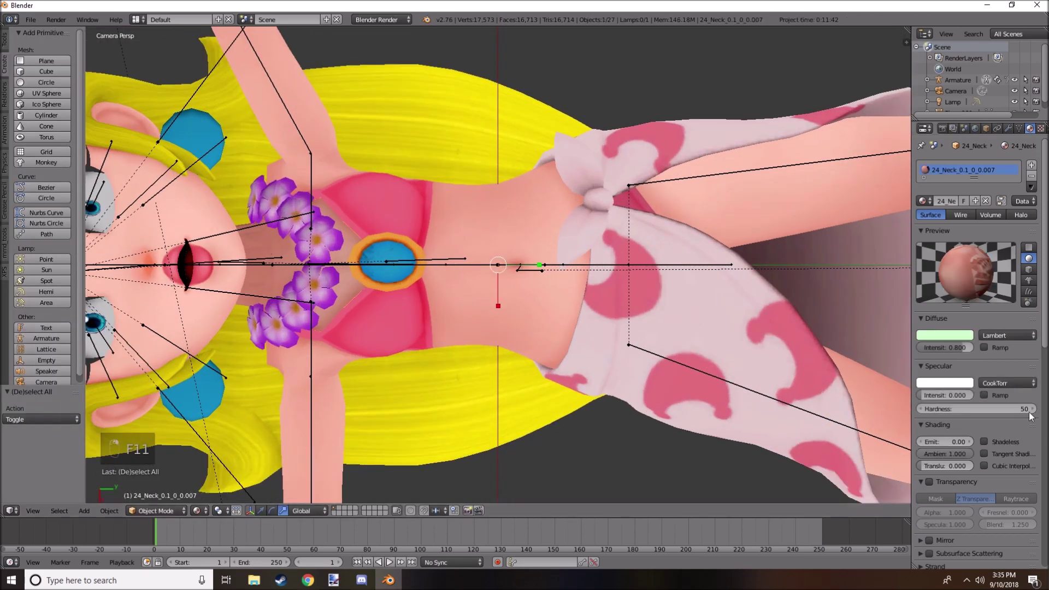
left_click(997, 445)
key("F12")
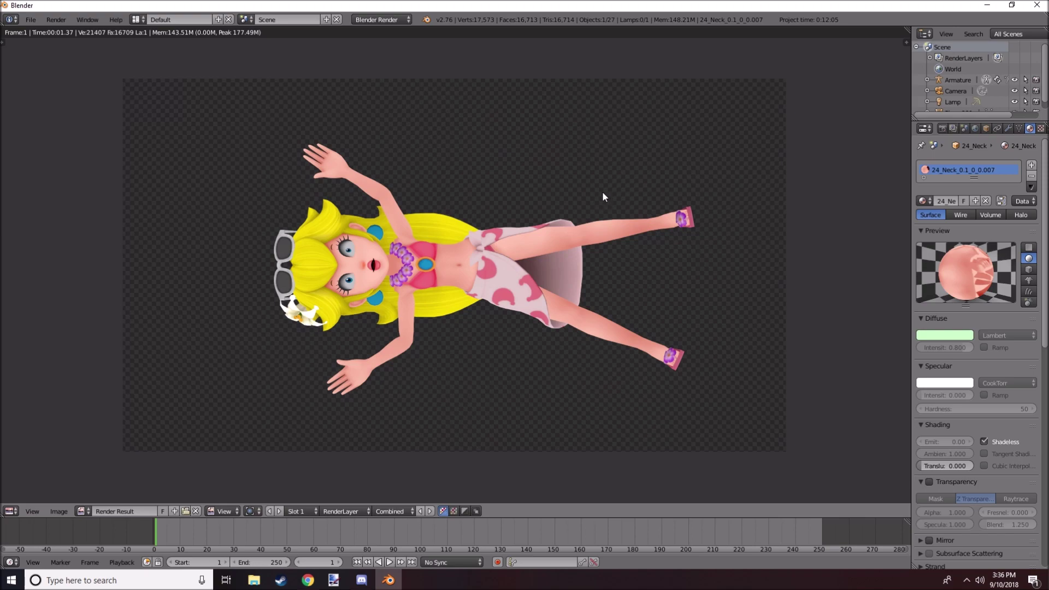
Step: Close the render view and examine the existing textured Peach plane beside the rigged model from several angles
key("F11")
key("F11")
key("F11")
key("F11")
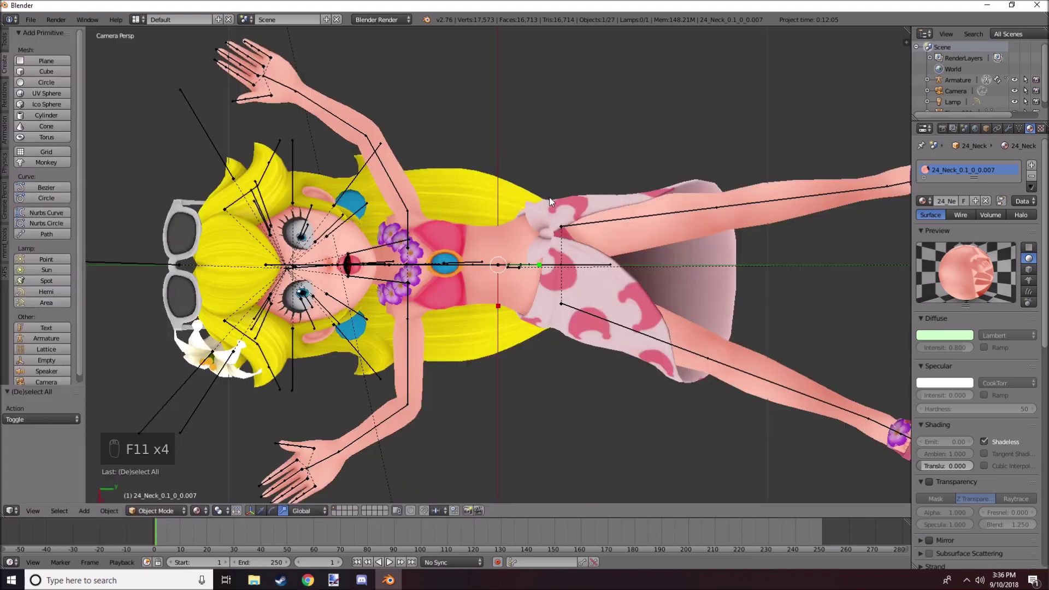
scroll(547, 219, "down", 4)
middle_click_drag(543, 243, 634, 201)
scroll(633, 198, "up", 1)
right_click_drag(317, 264, 359, 235)
right_click(359, 235)
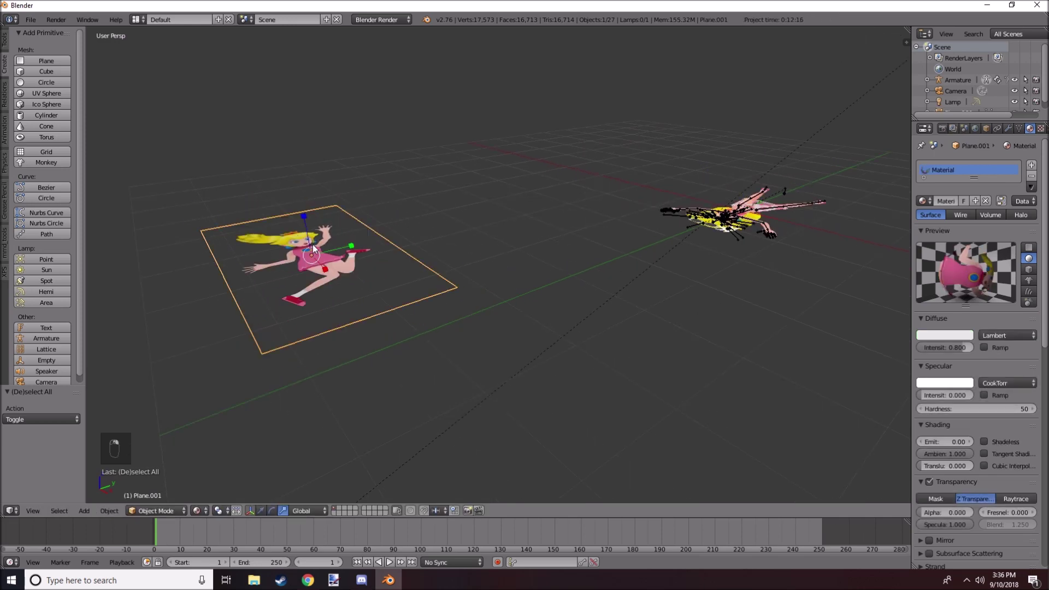
middle_click_drag(312, 244, 527, 352)
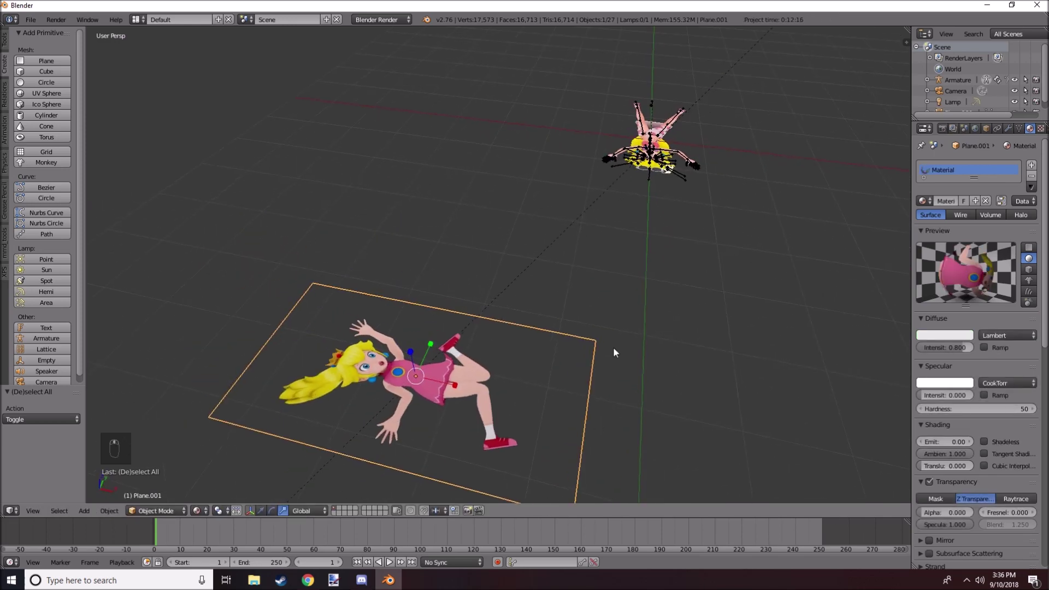
middle_click_drag(523, 326, 109, 106)
key("a")
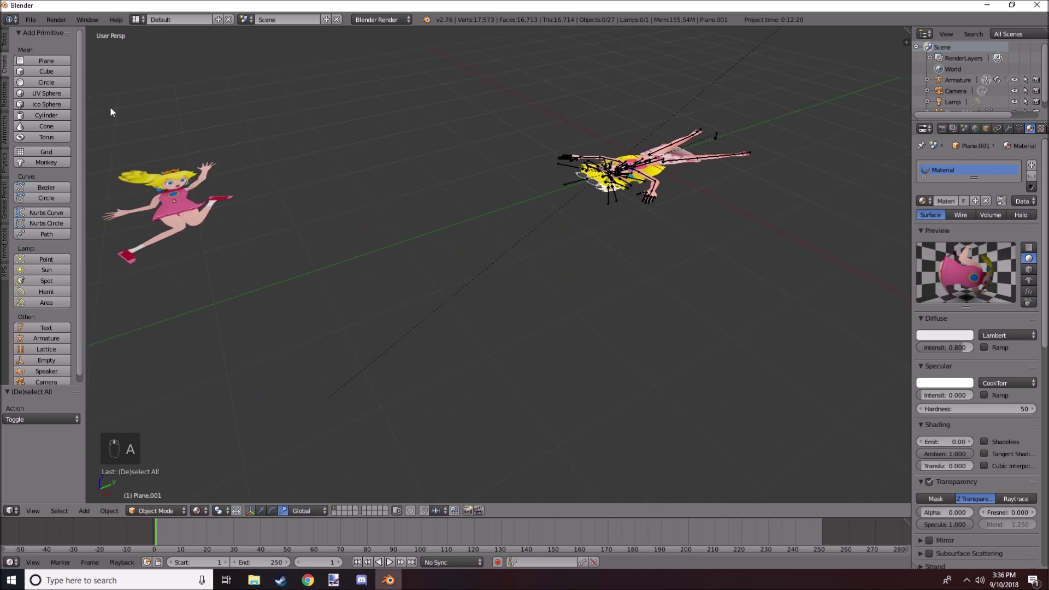
left_click(40, 61)
scroll(457, 227, "down", 5)
middle_click_drag(457, 227, 393, 217)
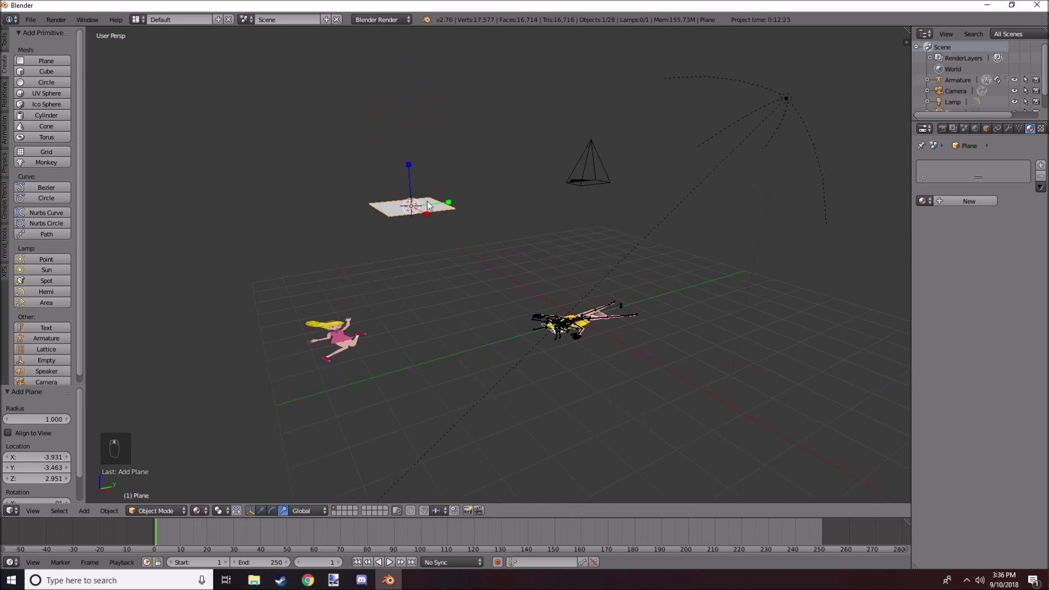
scroll(358, 186, "up", 4)
key("Delete")
middle_click_drag(553, 271, 433, 223)
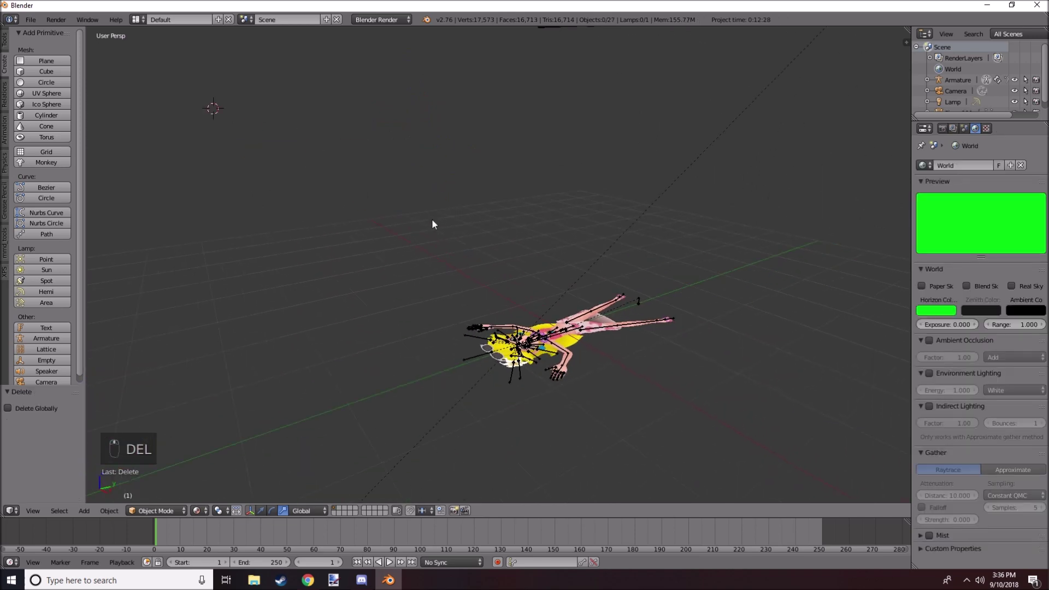
Step: Reset the 3D cursor to the world origin and add a plane there
key("shift+c")
middle_click_drag(531, 313, 147, 129)
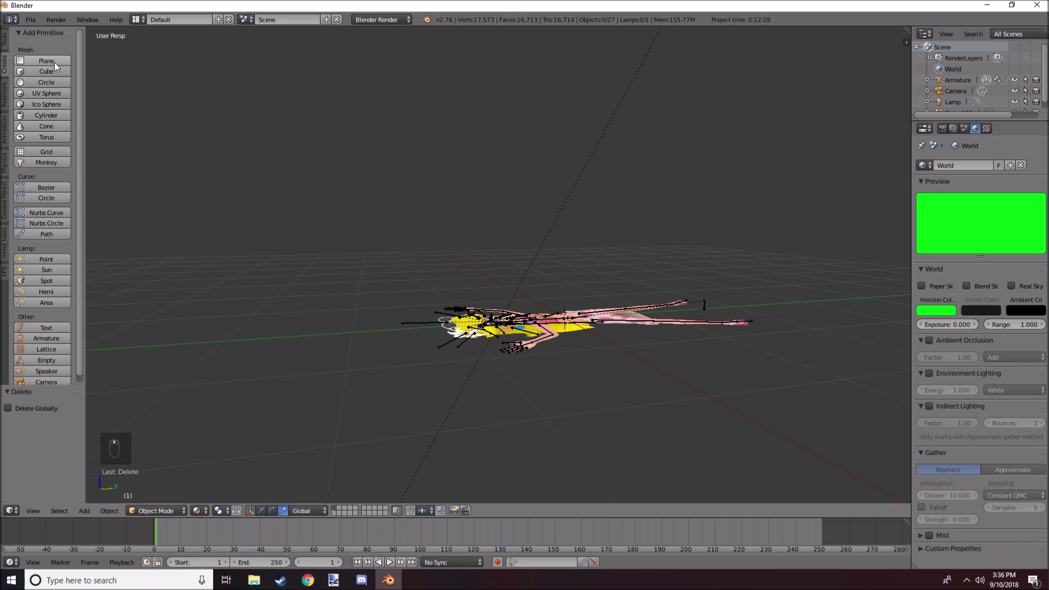
left_click(46, 60)
middle_click_drag(478, 270, 377, 256)
Step: Scale the new plane by about 1.741 and move it about -3.463 along the Y axis, away from the model
left_click(4, 37)
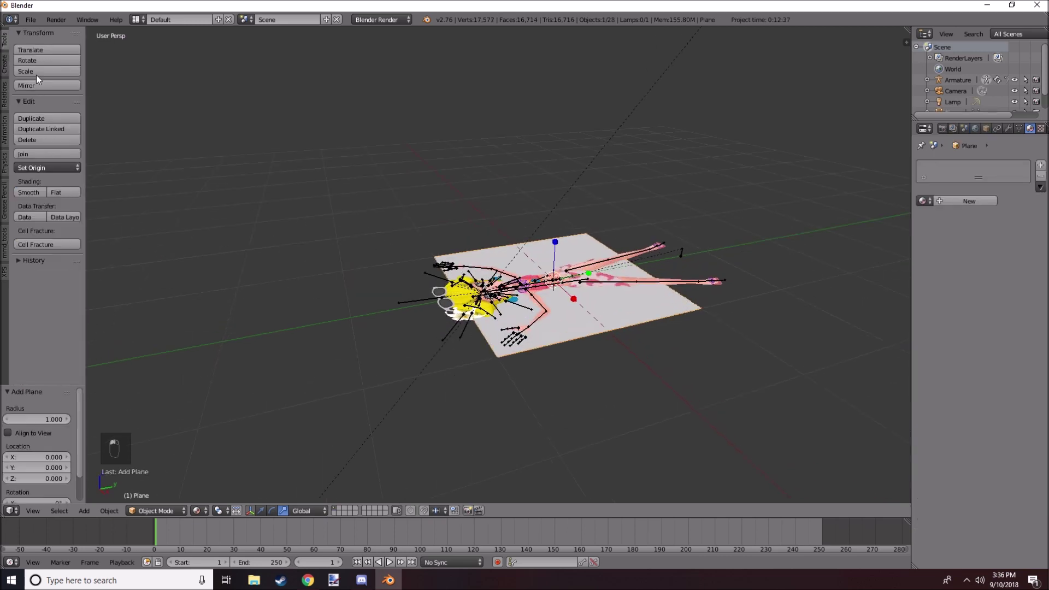
left_click(37, 73)
left_click(494, 241)
left_click(262, 510)
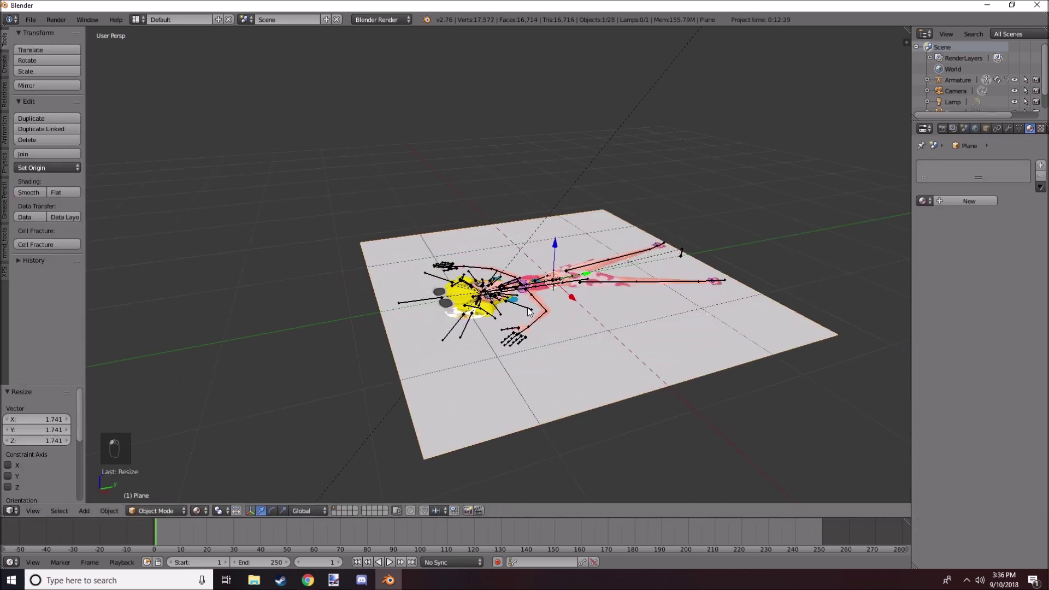
left_click_drag(588, 274, 471, 271)
middle_click_drag(471, 271, 613, 243, "shift")
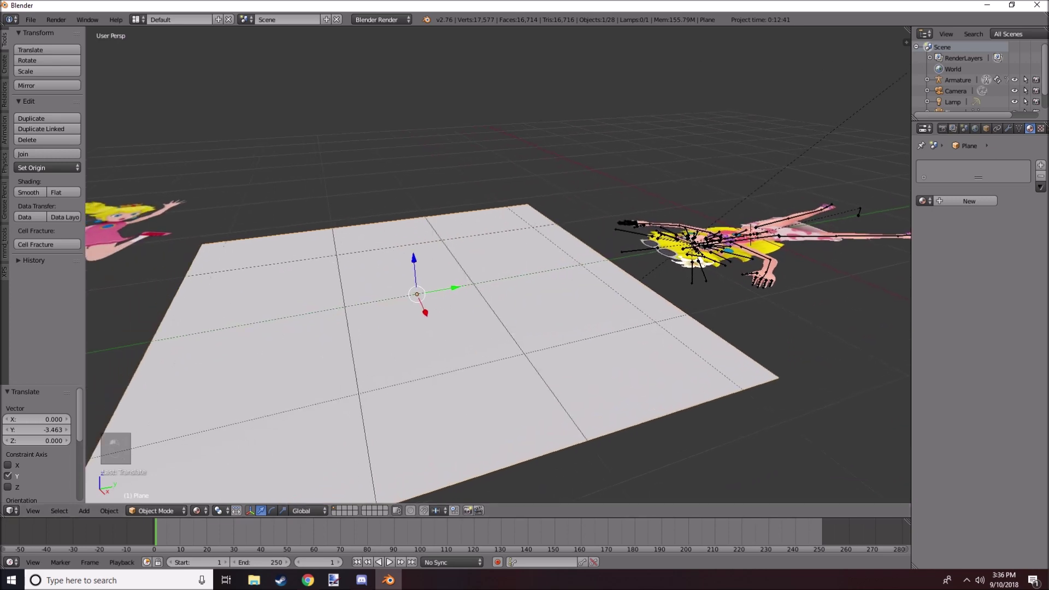
Step: Give the plane a new material with a specular intensity of 0
left_click(982, 201)
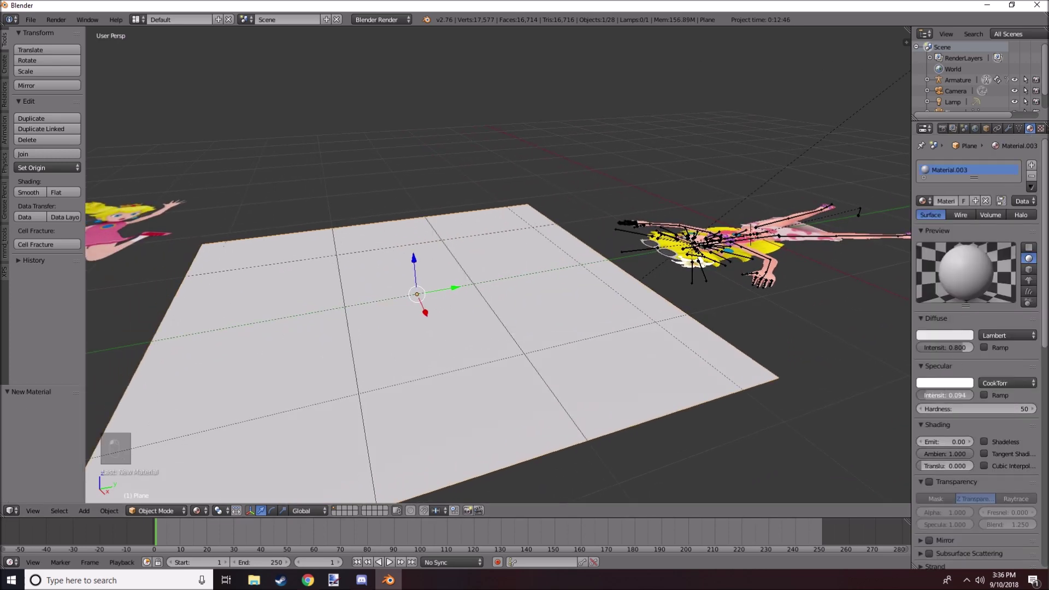
left_click_drag(950, 397, 921, 395)
middle_click_drag(456, 284, 513, 238, "shift")
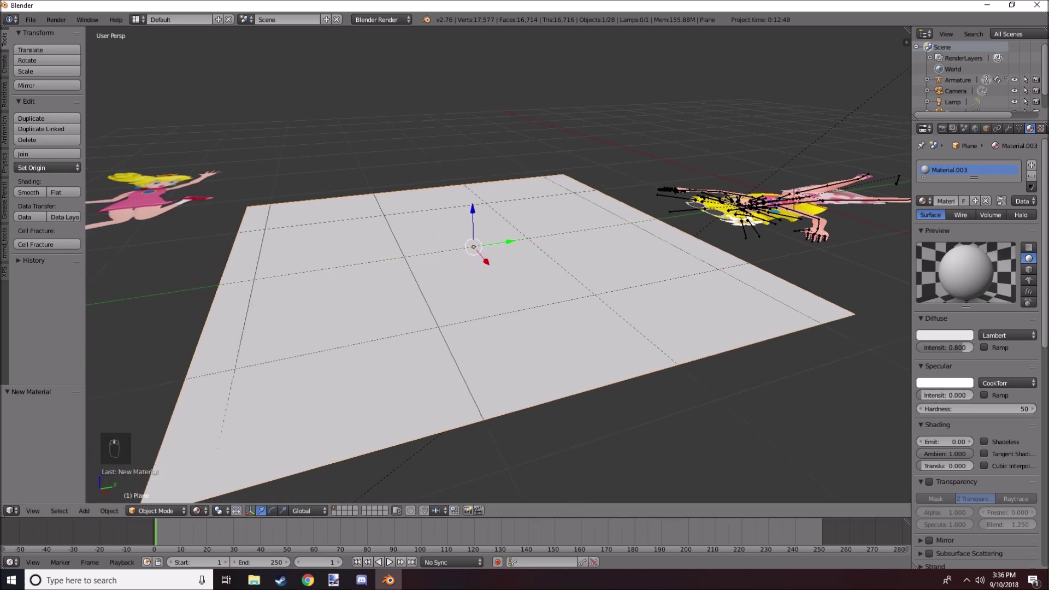
Step: Add a UV map to the plane and create an image texture that loads Peachtest1.png
left_click(1018, 129)
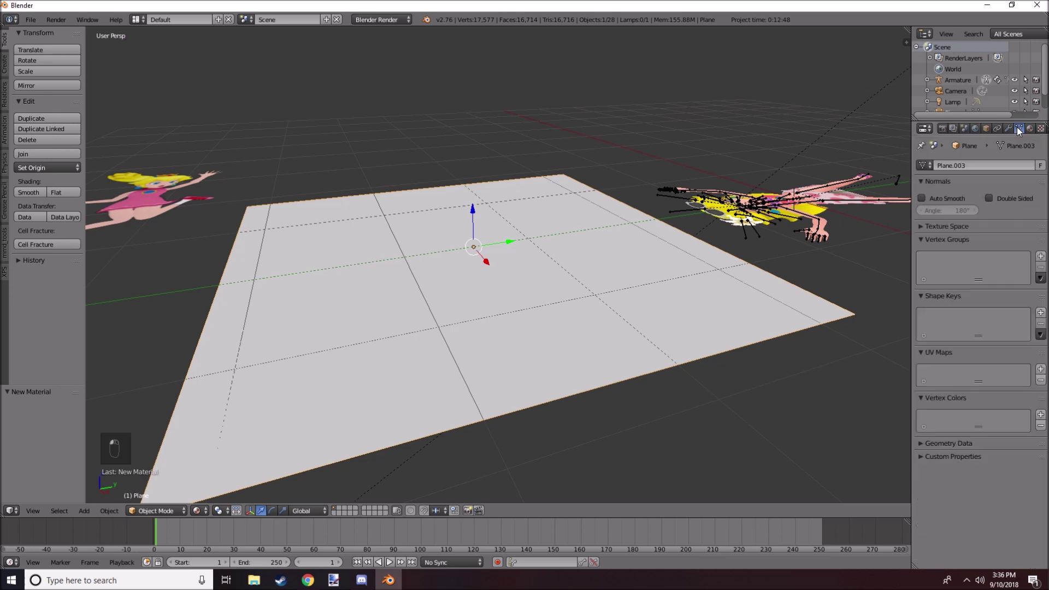
left_click(1041, 372)
left_click(1041, 129)
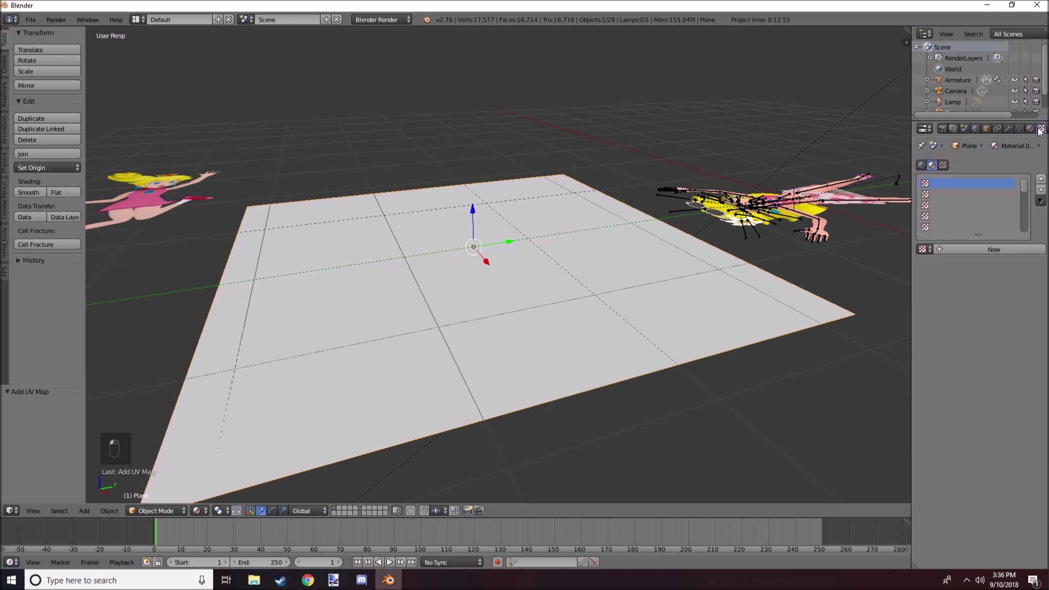
left_click(984, 252)
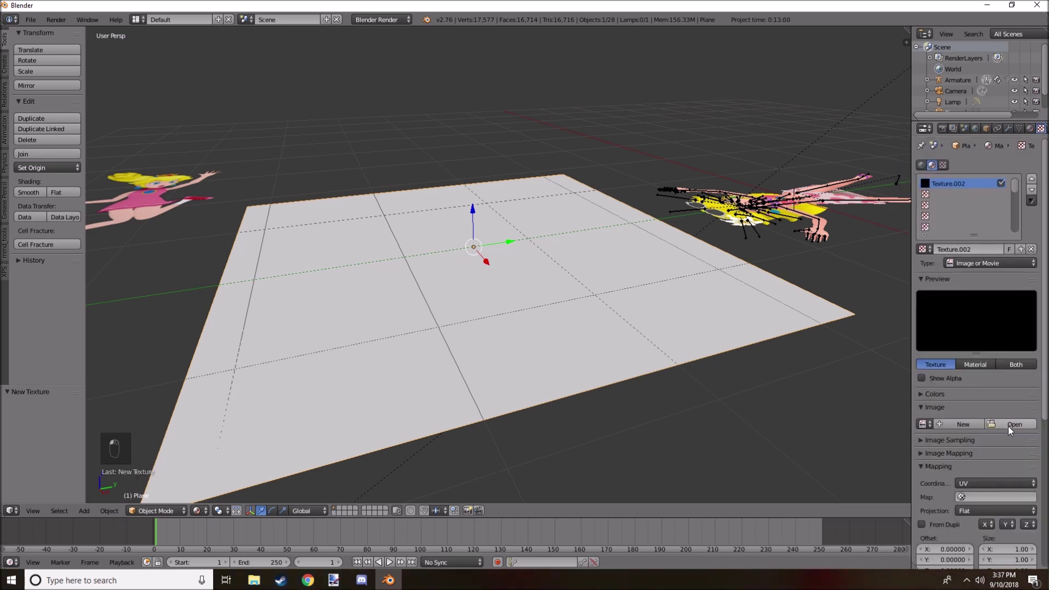
key("Escape")
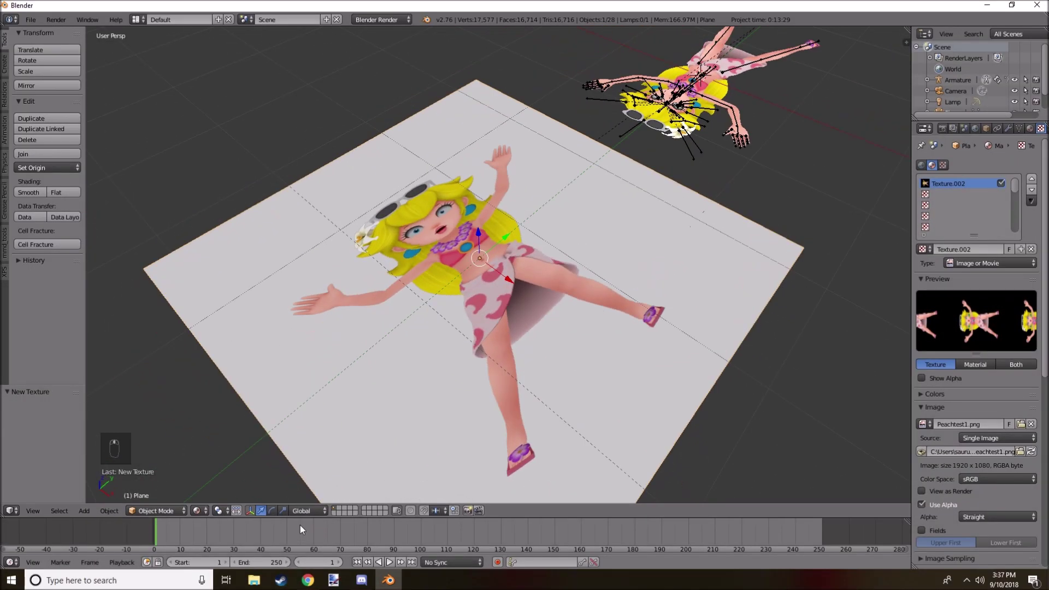
Step: Correct the plane's proportions by scaling it to about 0.555 along Y and fine-tuning its size along X
middle_click_drag(314, 490, 353, 451)
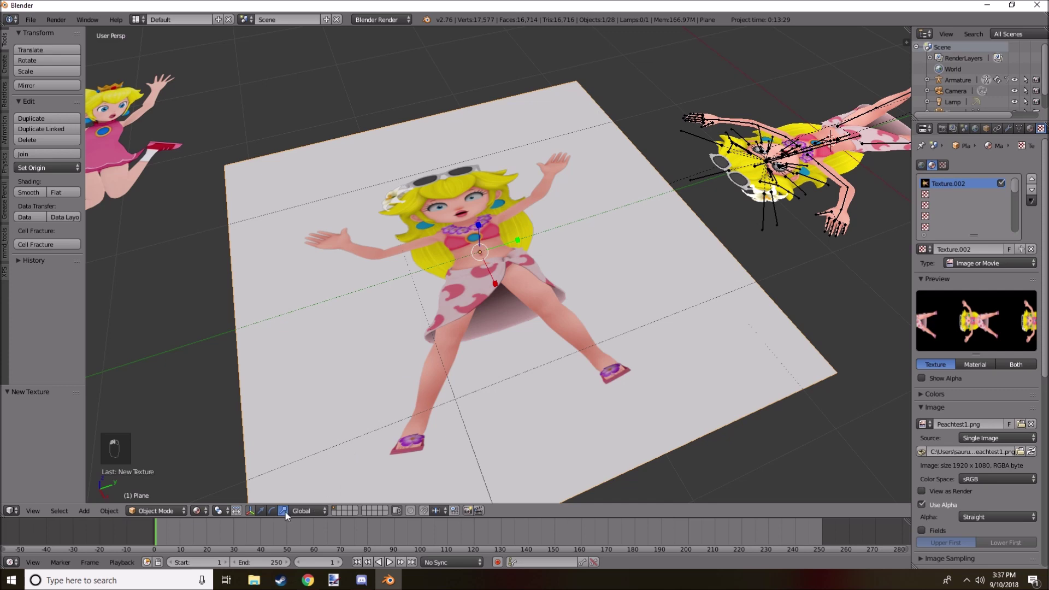
left_click_drag(511, 240, 497, 245)
middle_click_drag(497, 245, 621, 238)
scroll(519, 256, "up", 2)
key("s")
key("x")
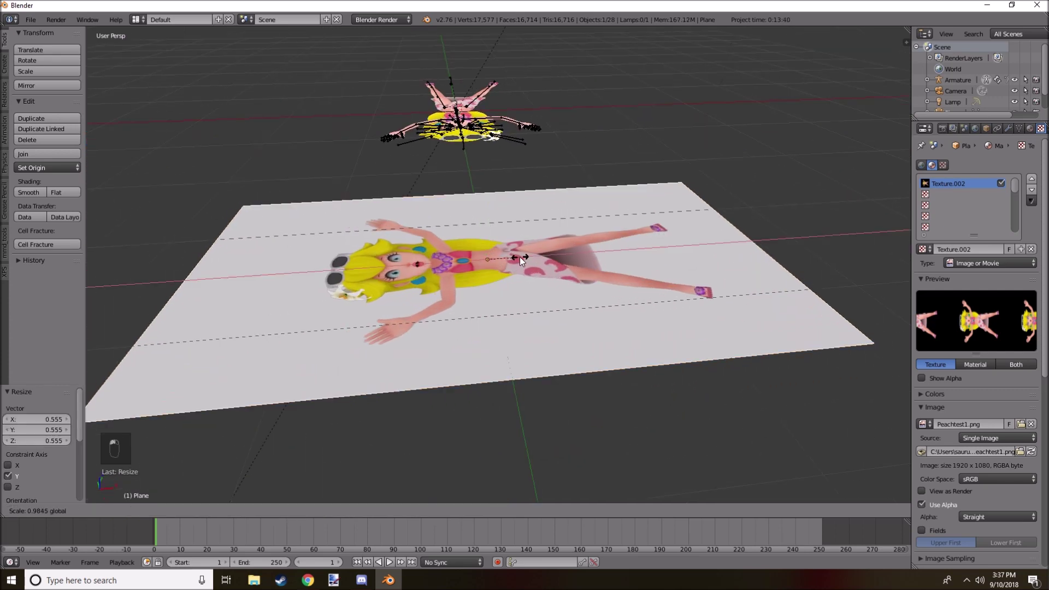
left_click(517, 255)
Step: Try a free trackball rotation of the textured plane, and undo it
middle_click_drag(548, 247, 520, 217)
key("a")
right_click(490, 234)
left_click(272, 511)
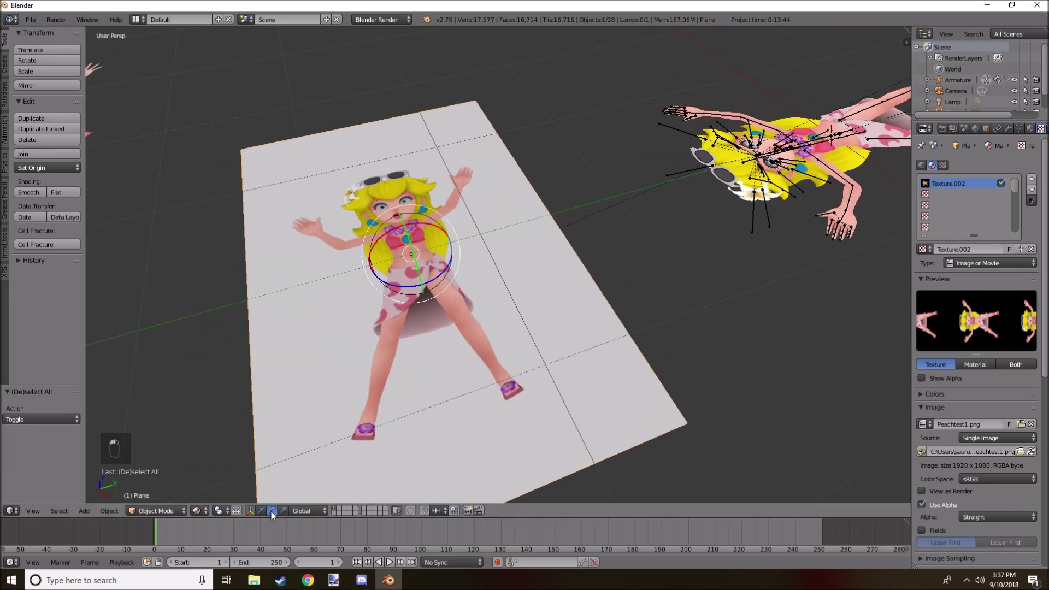
left_click_drag(420, 242, 506, 250)
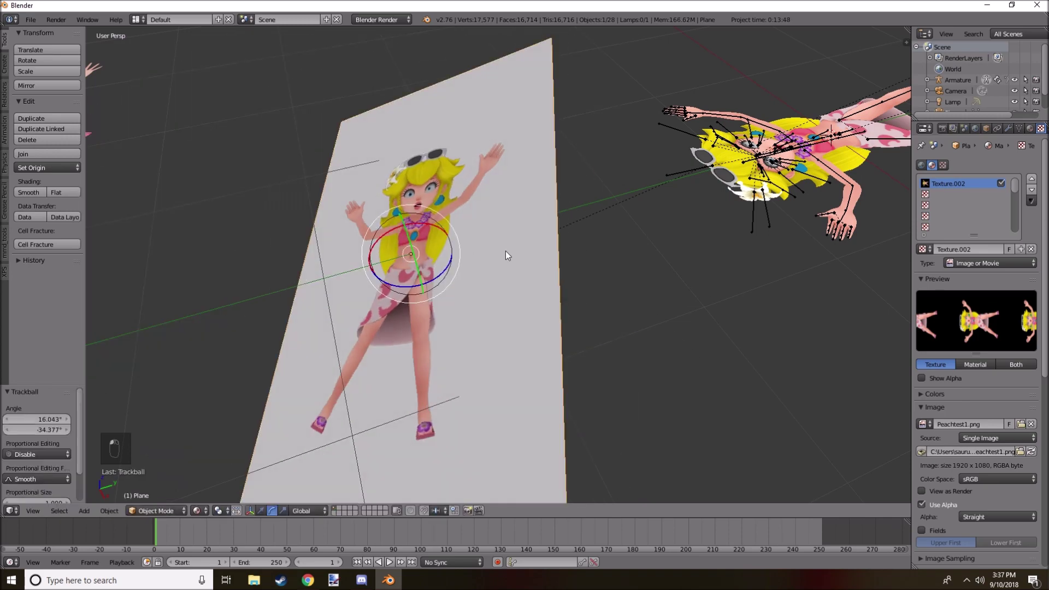
key("ctrl+z")
middle_click_drag(506, 251, 572, 331)
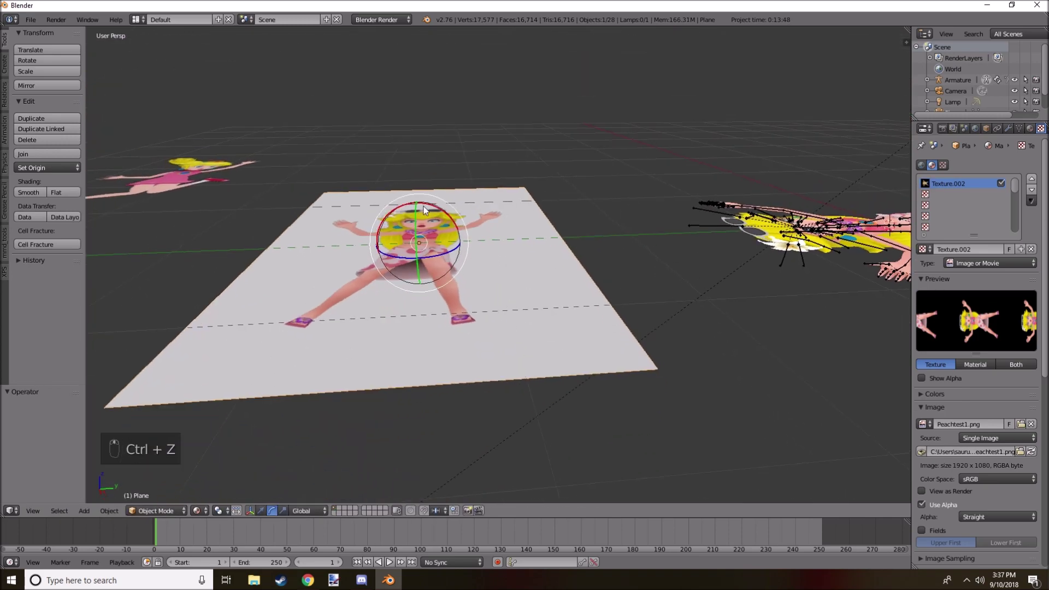
middle_click_drag(424, 206, 454, 254)
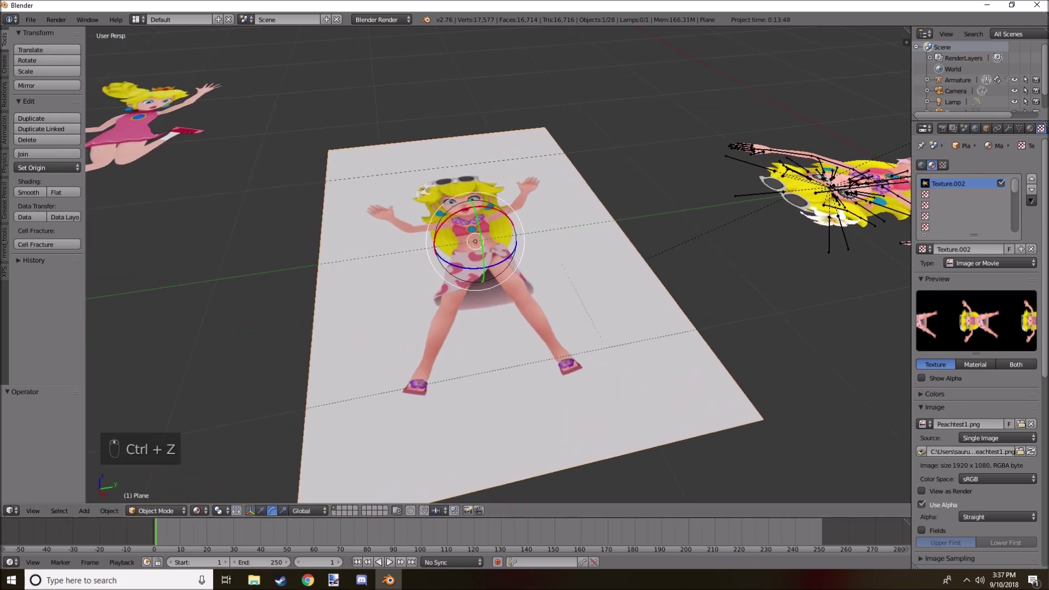
Step: Enable Z Transparency on the plane's material and set its alpha to 0
left_click(1032, 129)
scroll(975, 235, "down", 10)
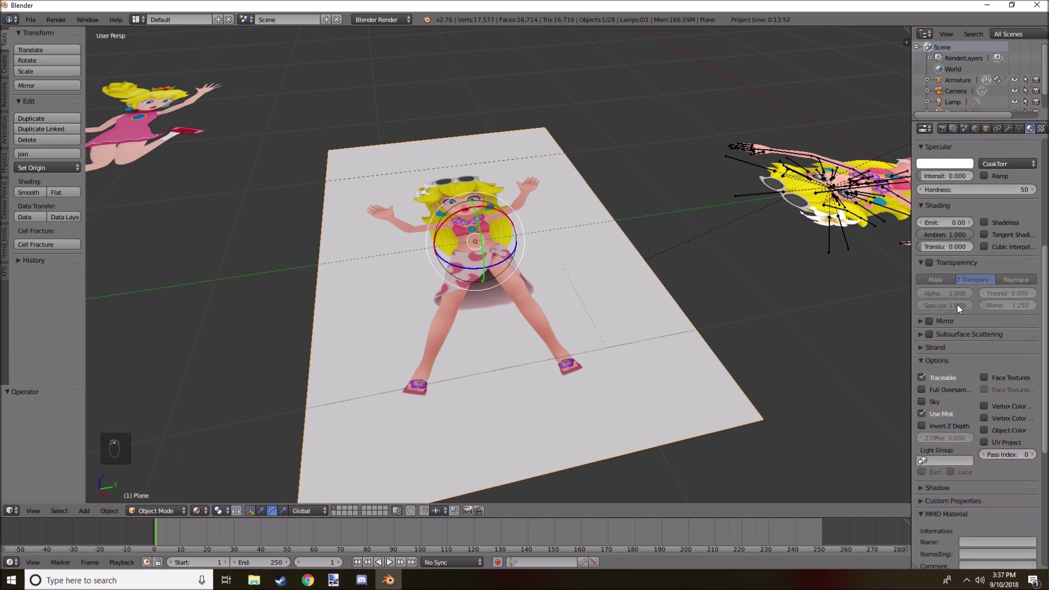
left_click(930, 264)
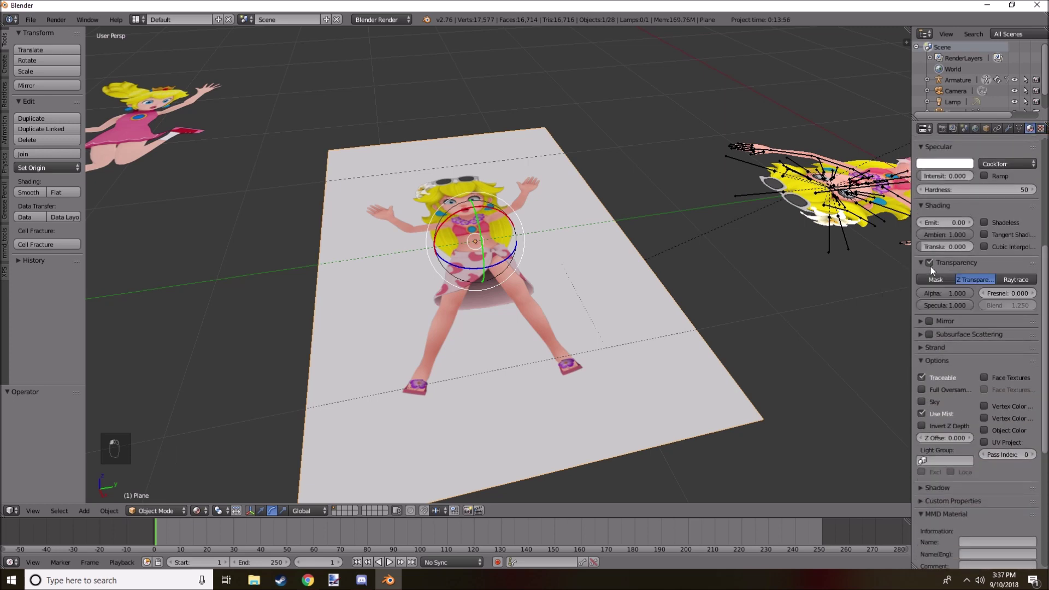
left_click_drag(963, 291, 914, 298)
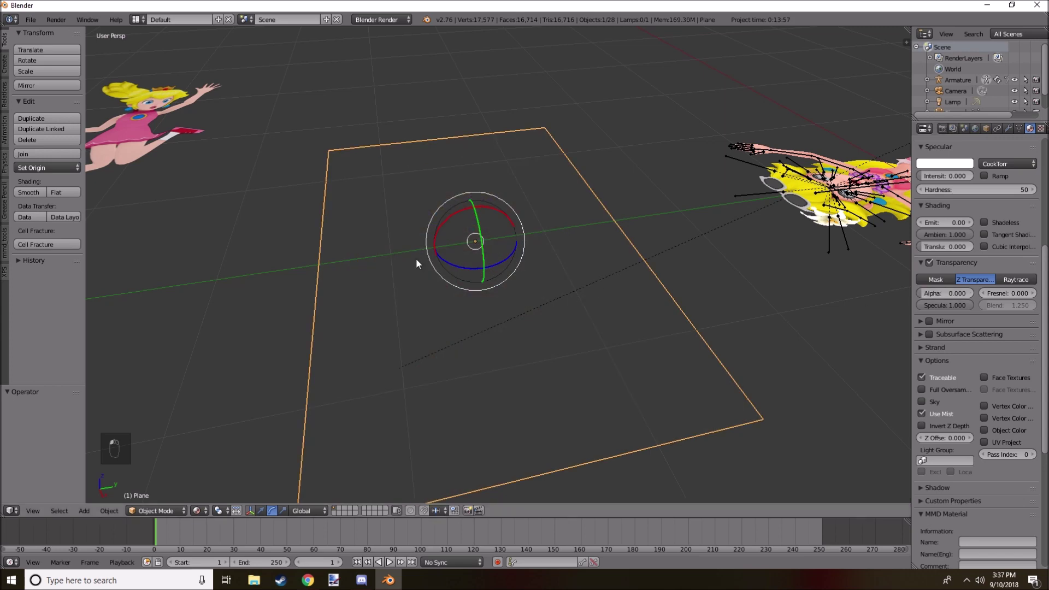
Step: Make the plane's texture influence the material's alpha so that only the character image shows
key("a")
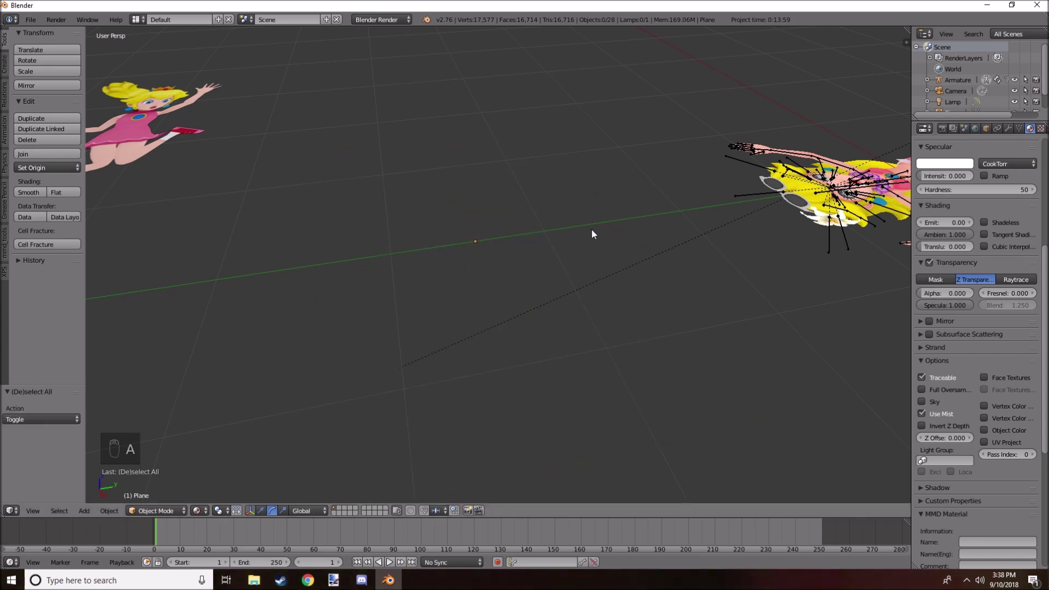
right_click(525, 245)
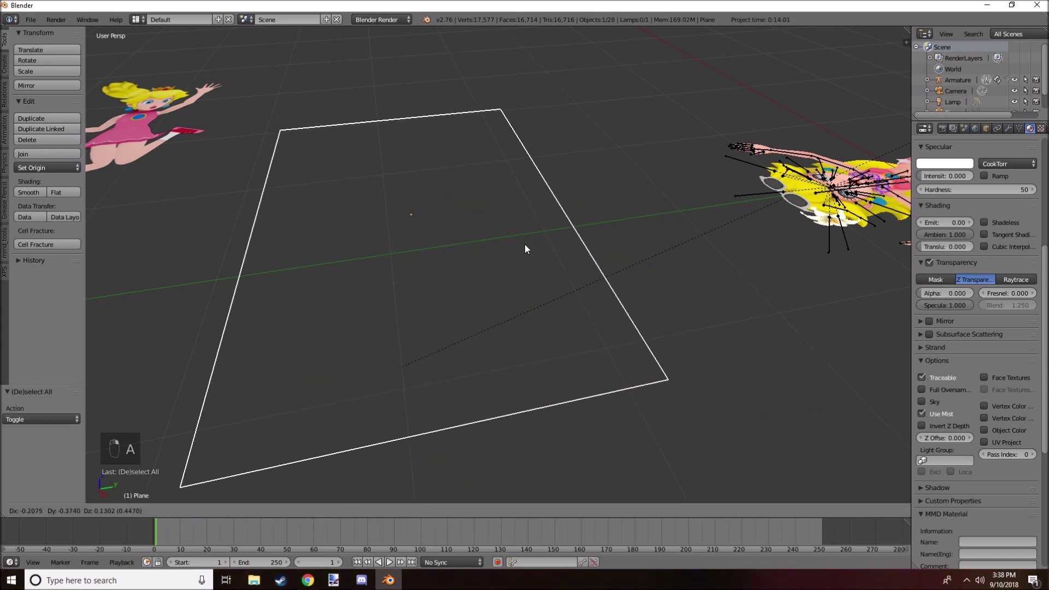
left_click(1041, 128)
scroll(998, 284, "down", 5)
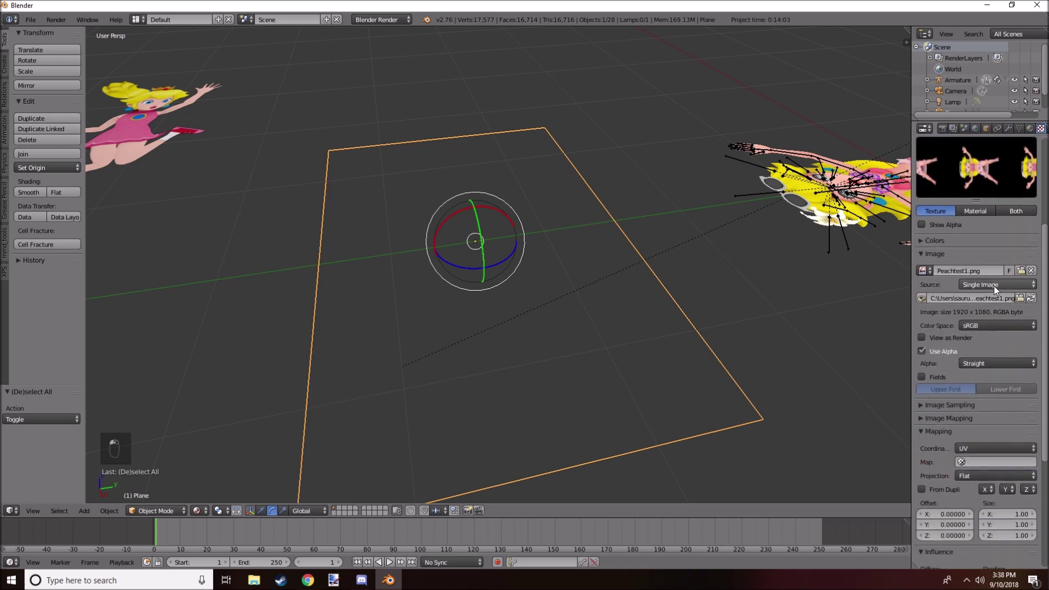
scroll(995, 287, "down", 7)
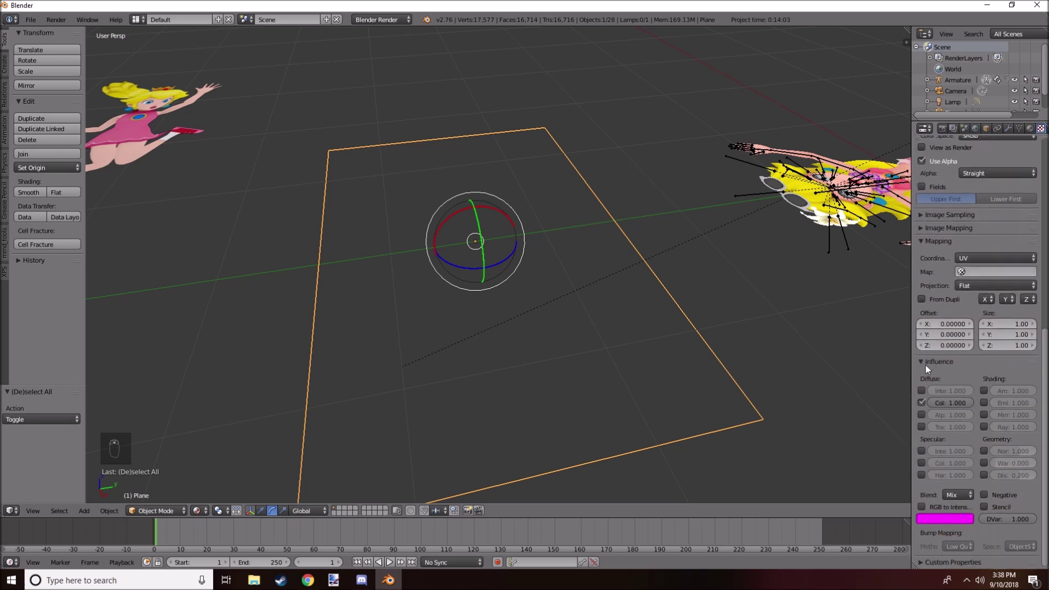
left_click(922, 415)
key("a")
middle_click_drag(467, 222, 449, 243)
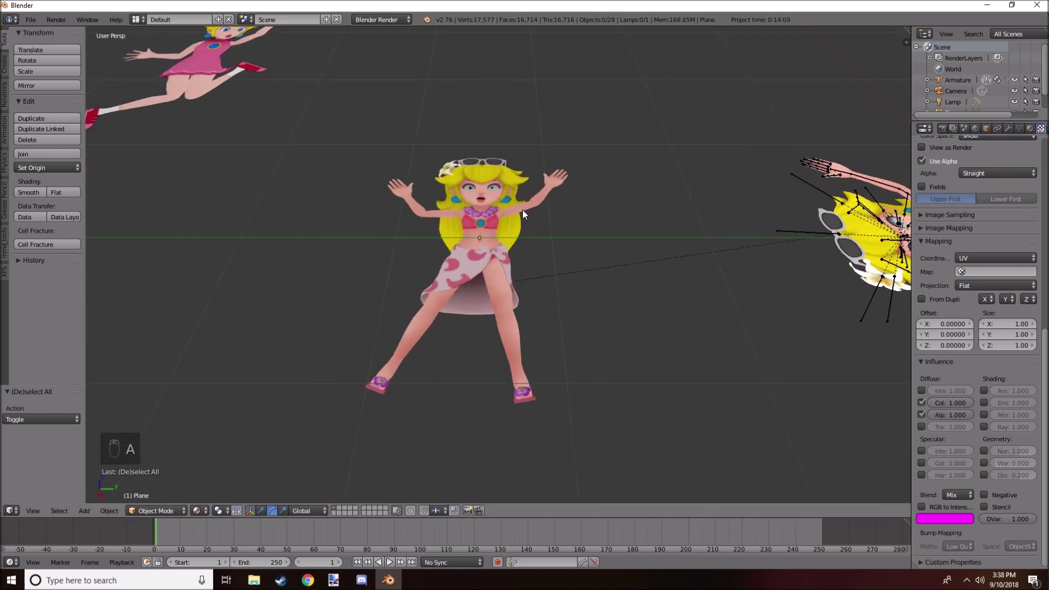
Step: Set the plane material's specular intensity to 1
middle_click_drag(522, 210, 530, 236)
left_click(1030, 128)
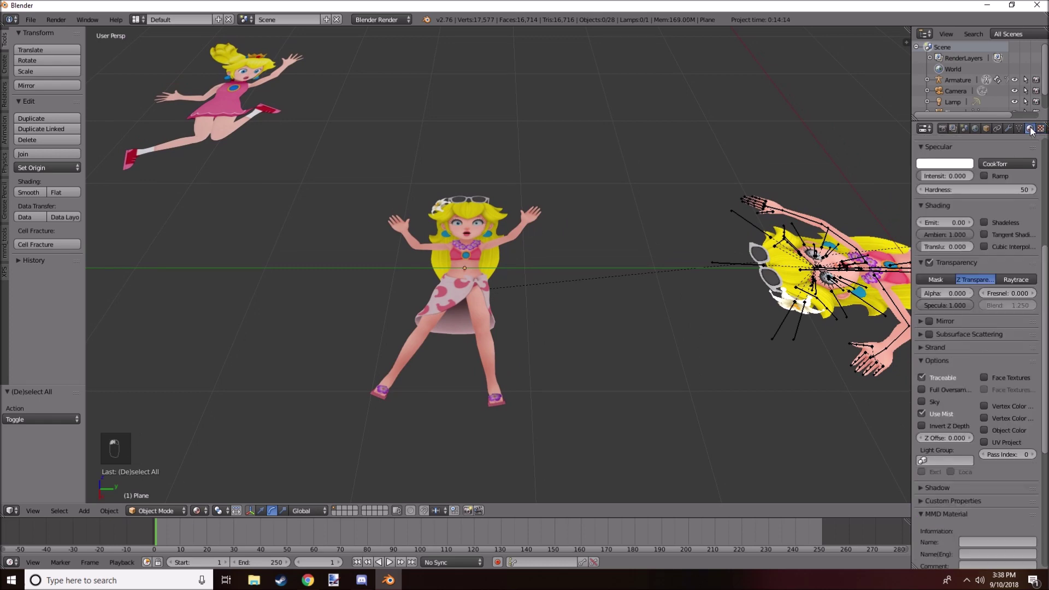
scroll(962, 240, "up", 4)
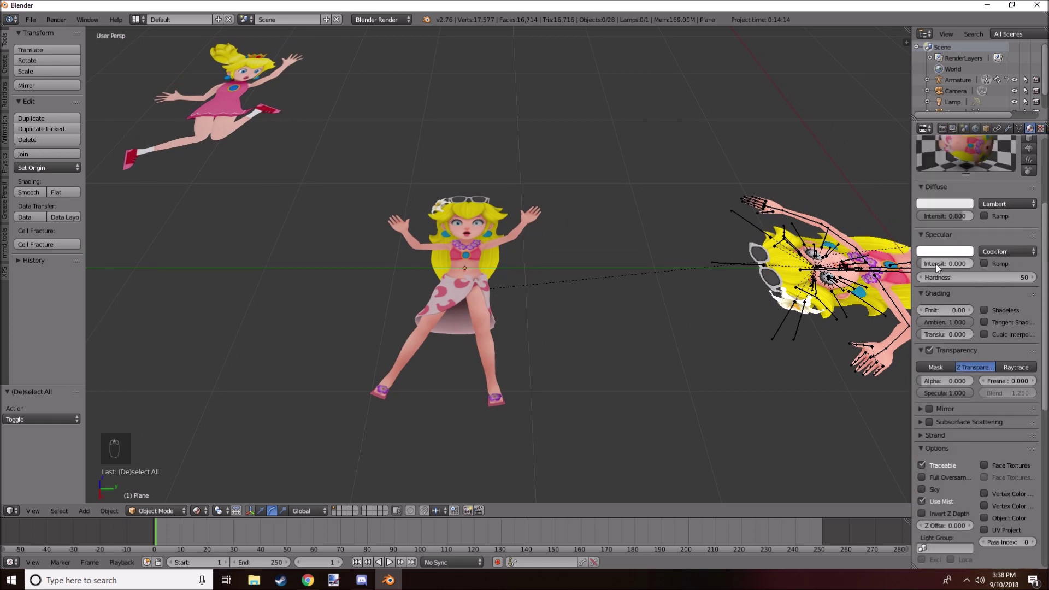
left_click_drag(937, 265, 993, 265)
right_click_drag(444, 259, 499, 229)
right_click(499, 230)
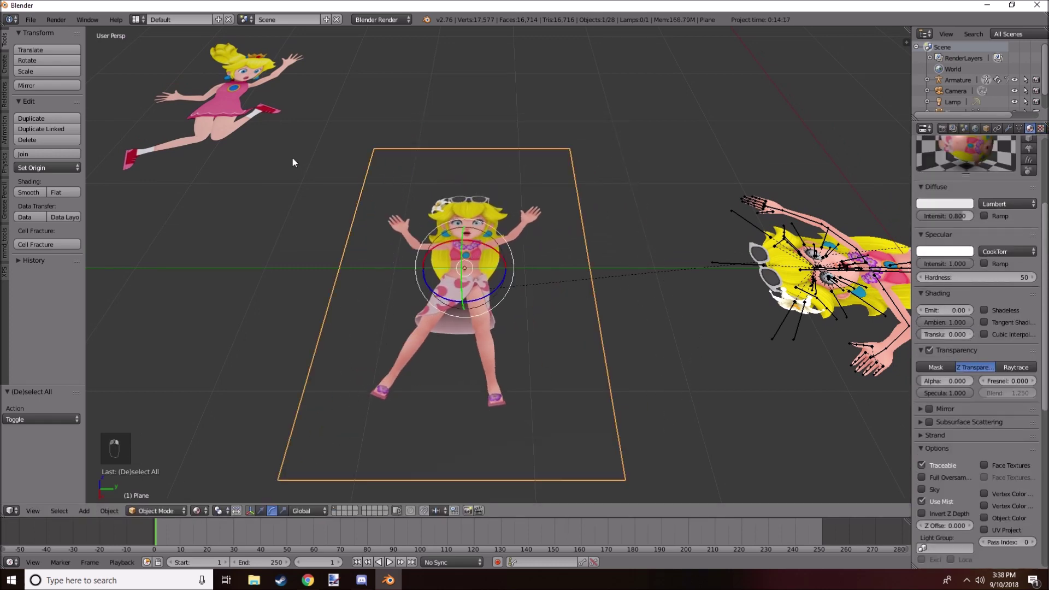
key("a")
Step: Add a point lamp, raise it, and move it about -3.338 units along Y to above the textured plane
left_click(4, 64)
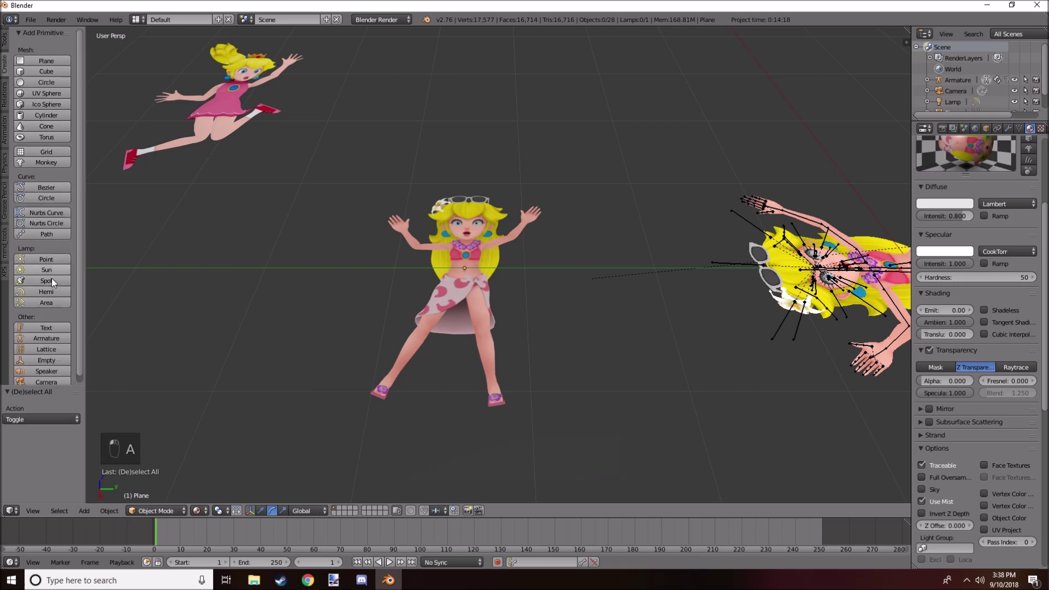
left_click(55, 258)
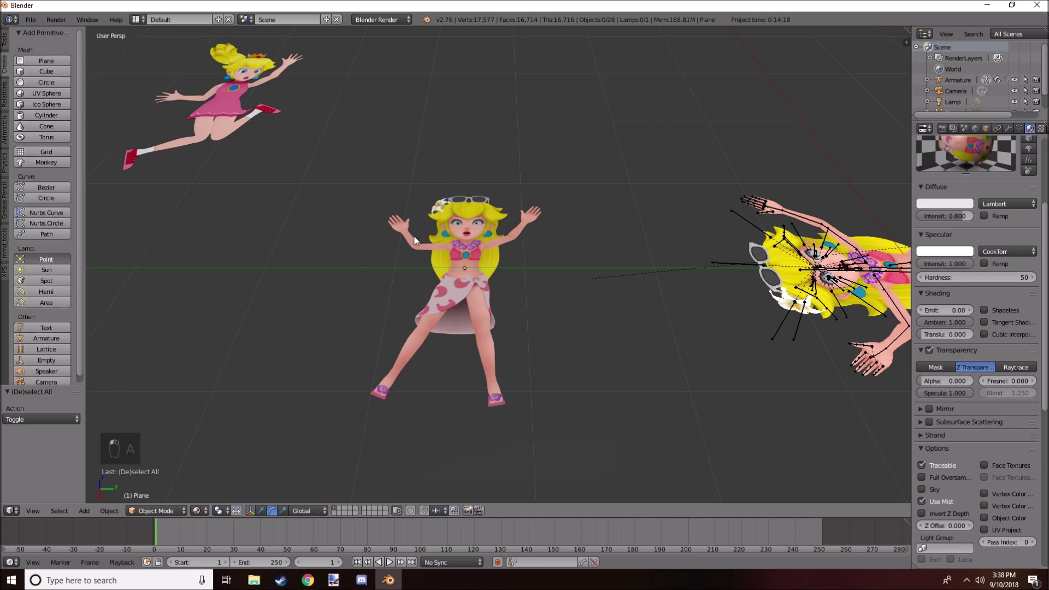
scroll(538, 238, "down", 5)
scroll(526, 254, "up", 2)
left_click(261, 510)
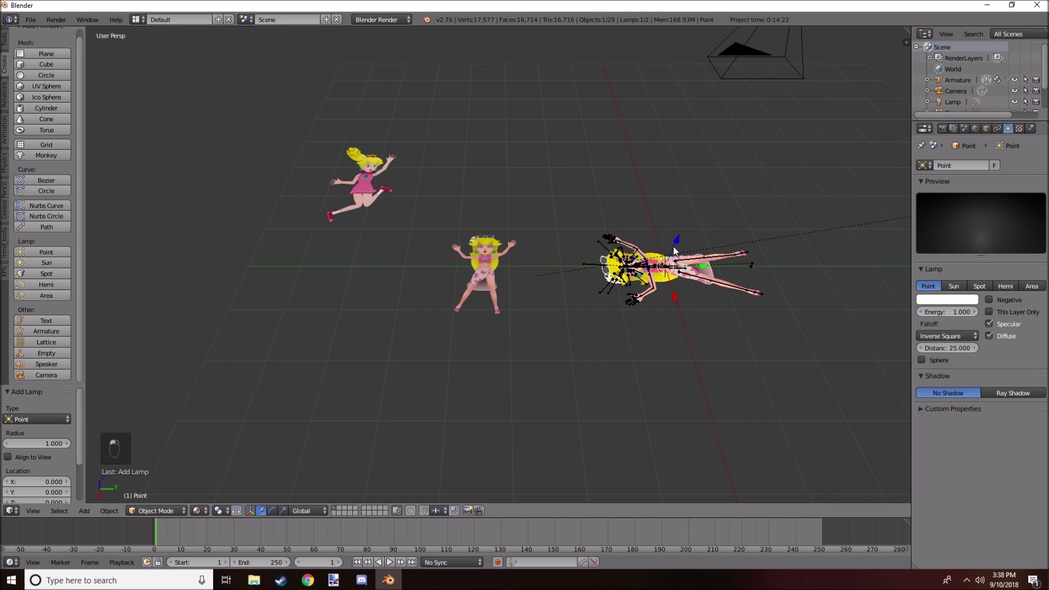
left_click_drag(675, 242, 685, 179)
left_click_drag(732, 214, 527, 221)
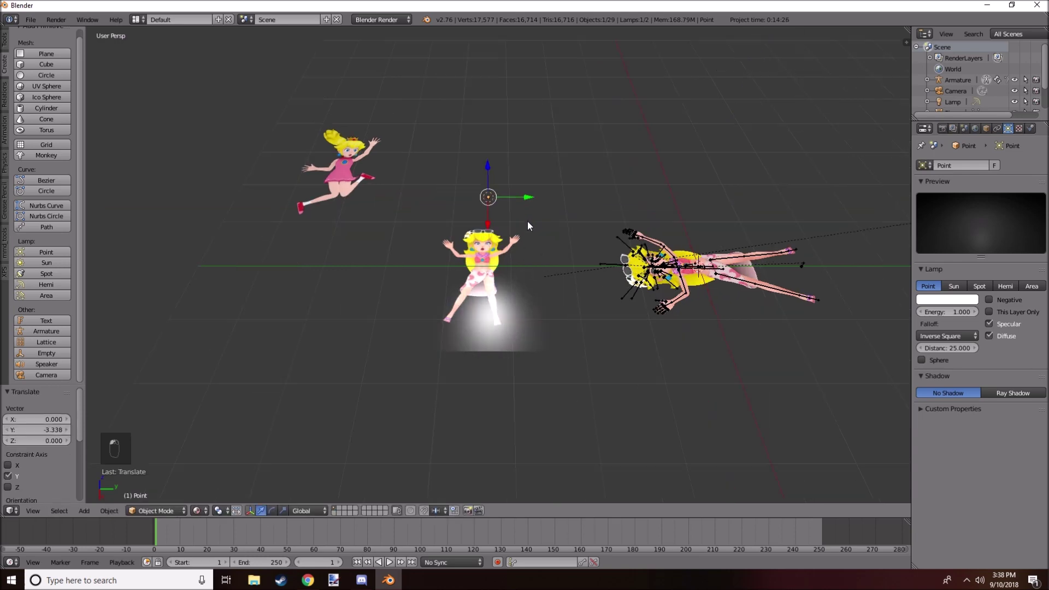
Step: Shift the point lamp about -0.255 units along X above the textured plane
middle_click_drag(527, 221, 558, 254)
scroll(557, 255, "up", 1)
left_click_drag(506, 179, 474, 171)
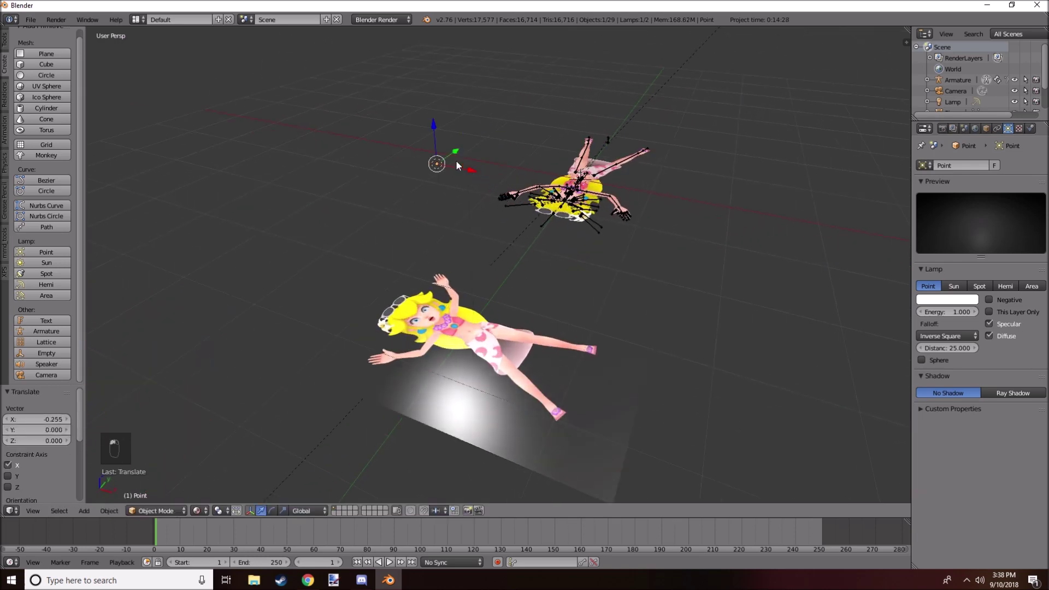
Step: Try an alpha of about 0.198 on the textured plane's material, and return it to 0
middle_click_drag(455, 159, 424, 188)
right_click(517, 333)
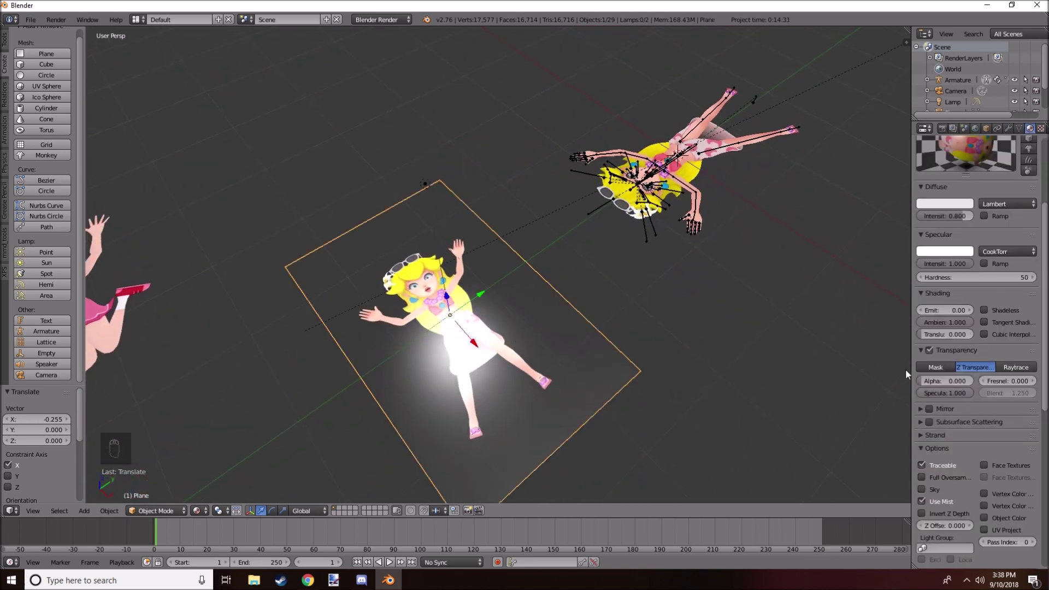
left_click_drag(932, 381, 948, 382)
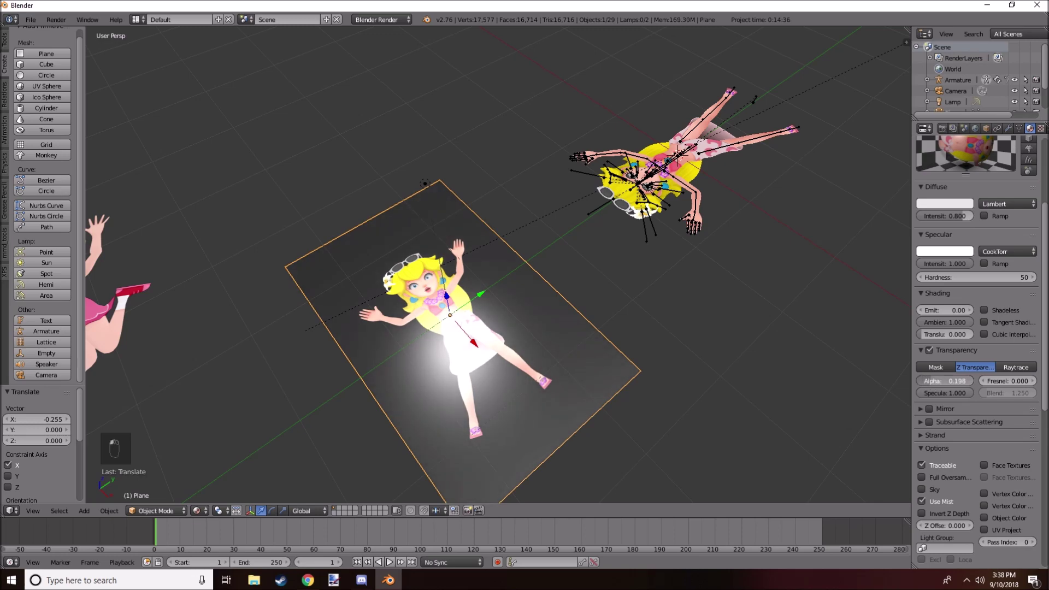
middle_click_drag(503, 301, 753, 328)
left_click_drag(949, 382, 924, 382)
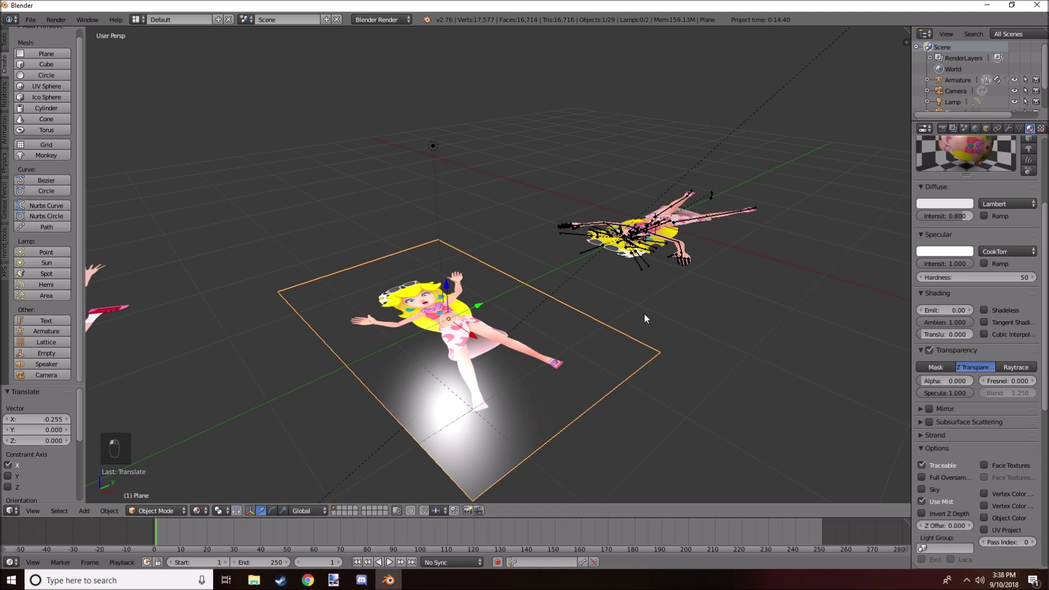
Step: Set the specular intensity of the textured plane's material to 0
middle_click_drag(646, 314, 702, 290)
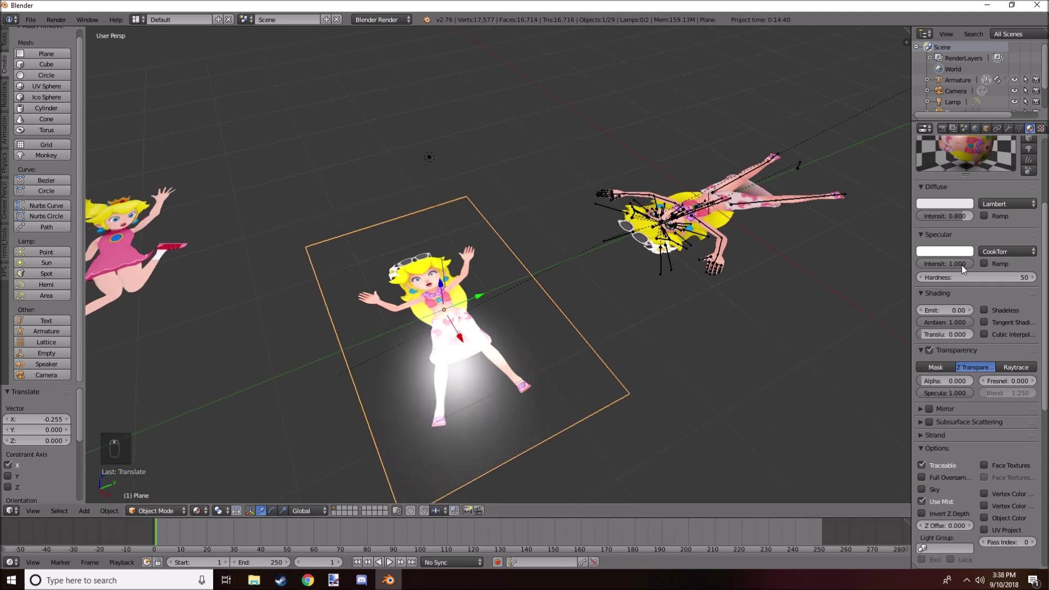
left_click_drag(962, 266, 920, 265)
scroll(495, 266, "up", 1)
Step: Delete the point lamp above the textured plane
right_click(414, 130)
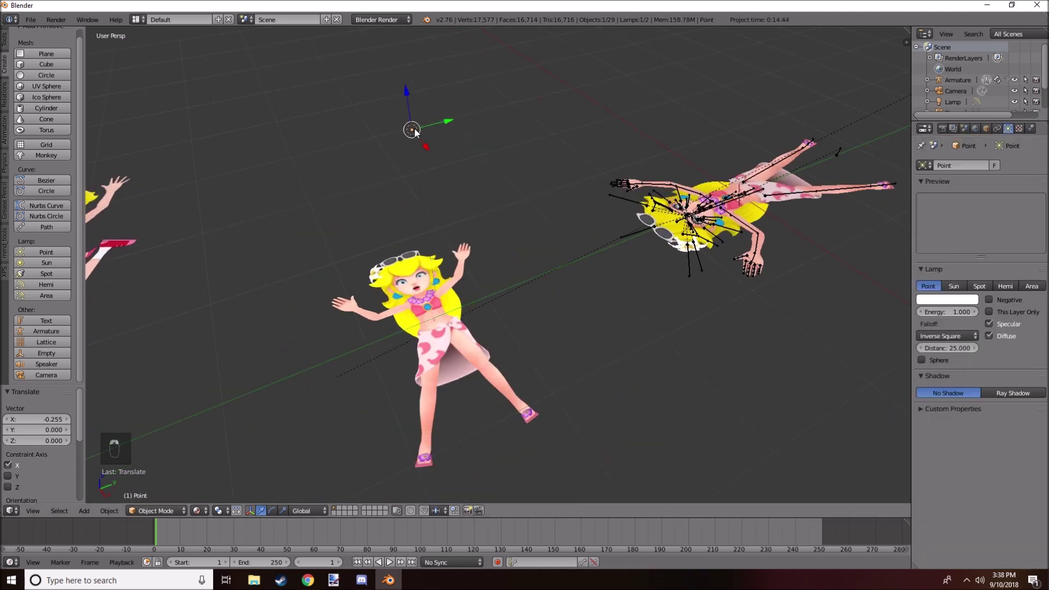
key("Delete")
left_click(562, 145)
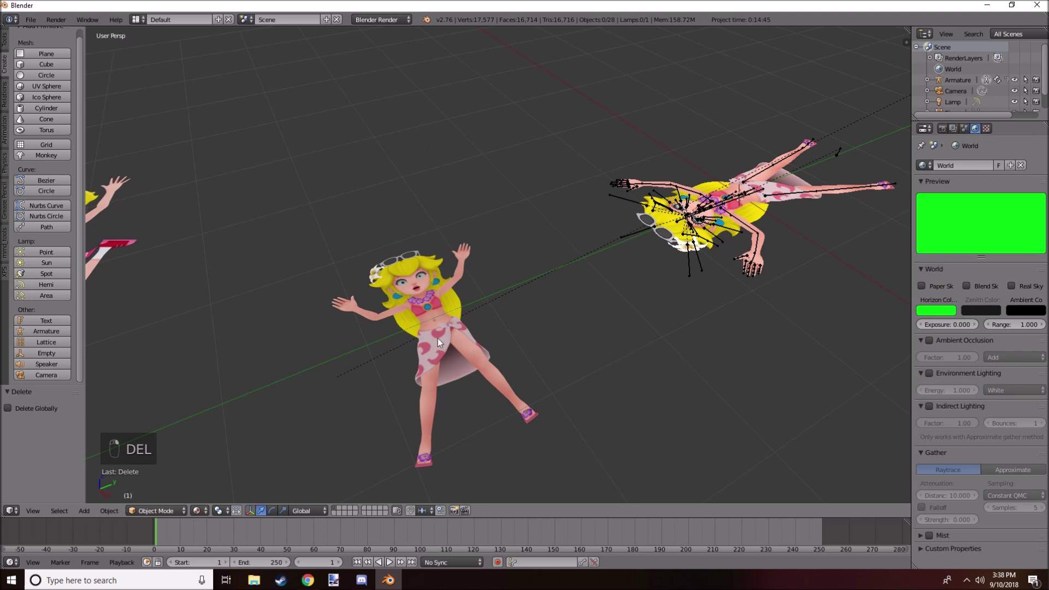
Step: Stand the textured plane upright with a free trackball rotation of about 74.5° and -16.6°, and inspect the character cutout
right_click(452, 284)
middle_click_drag(454, 284, 524, 194)
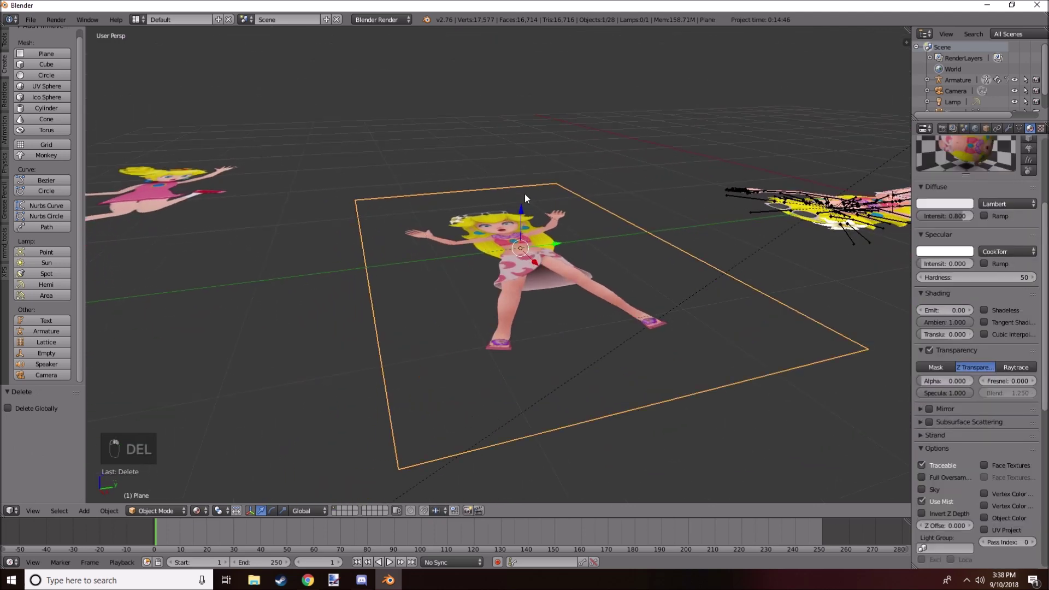
left_click(272, 511)
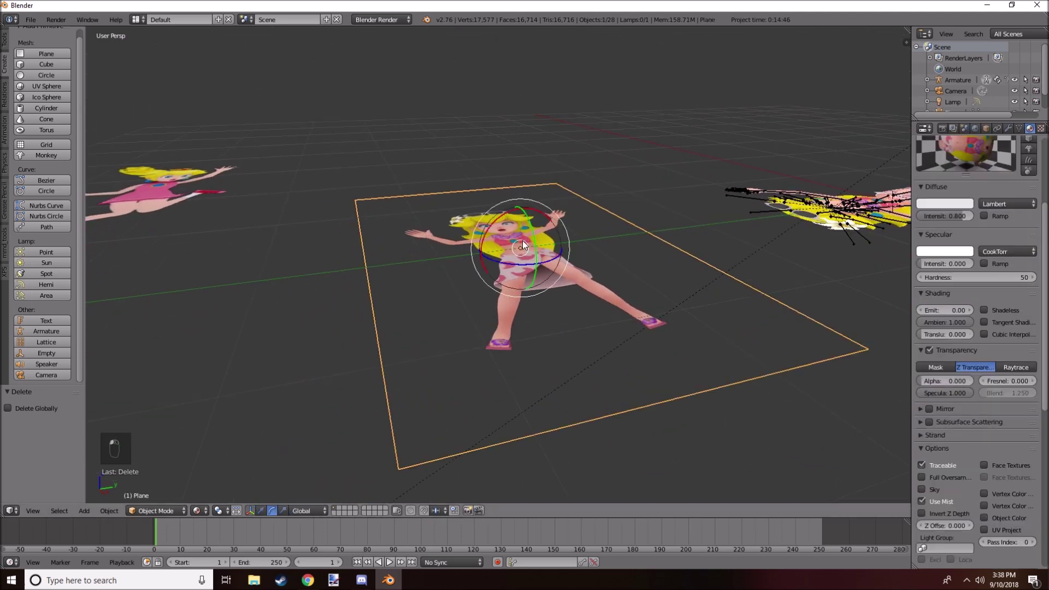
left_click_drag(523, 241, 507, 309)
scroll(499, 166, "up", 6)
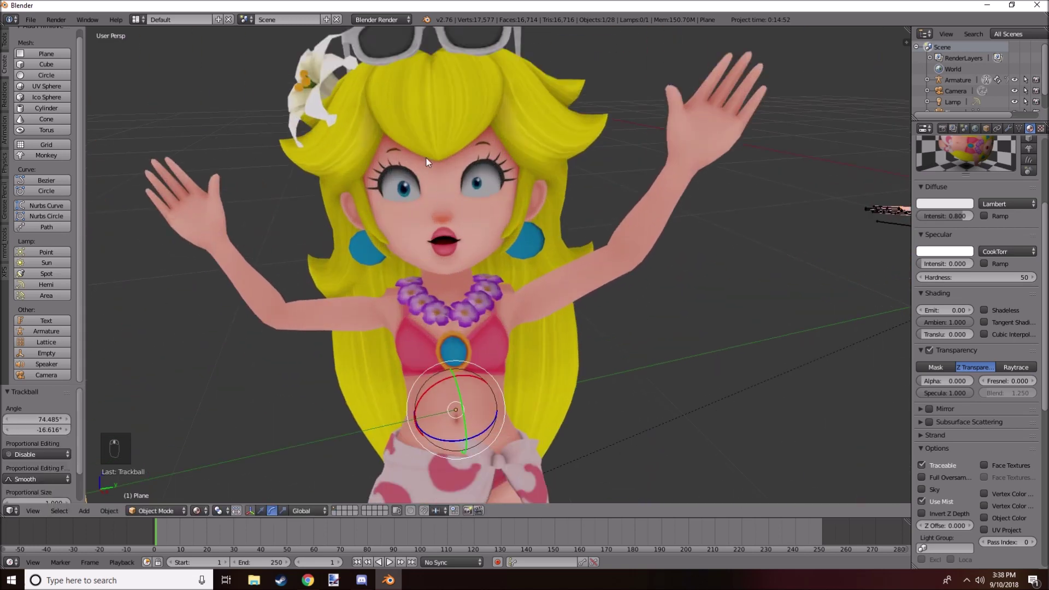
scroll(519, 265, "down", 2)
middle_click_drag(519, 265, 492, 157, "shift")
scroll(467, 275, "down", 4)
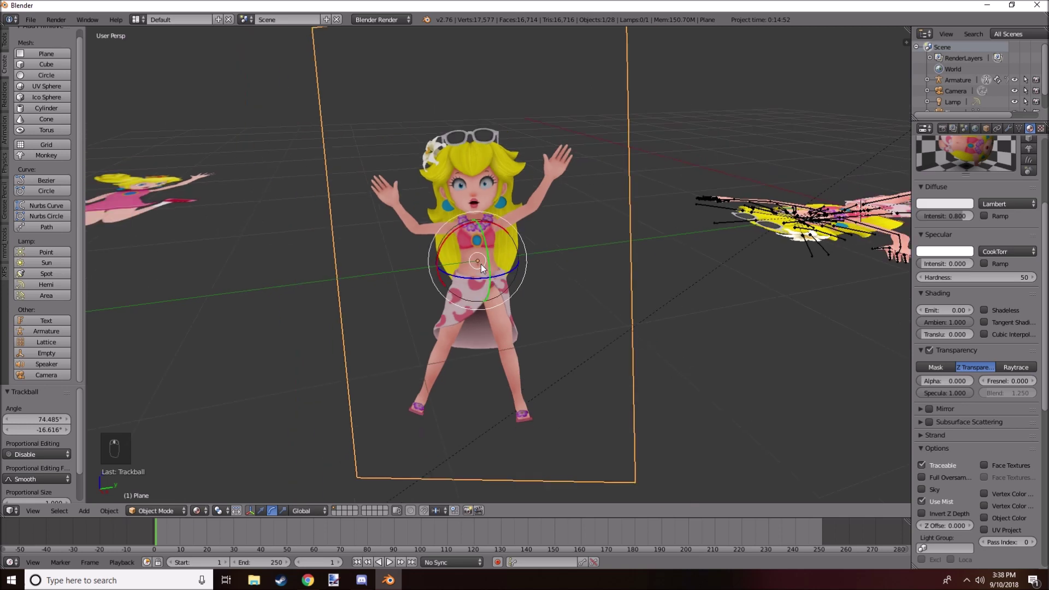
Step: Try a further free rotation of the upright plane, and undo both rotations
left_click_drag(481, 264, 578, 267)
key("ctrl+z")
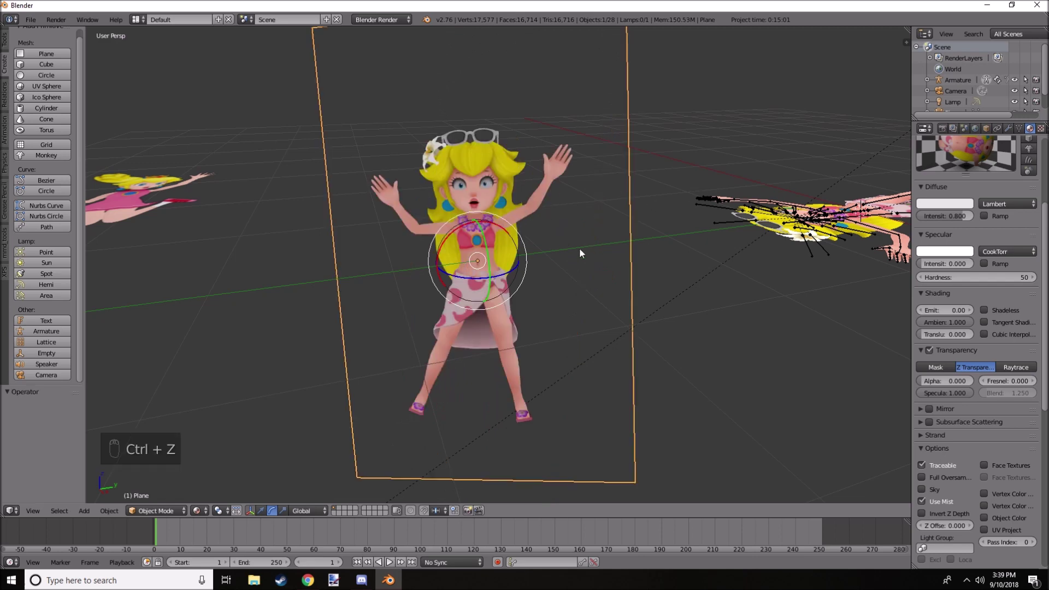
key("ctrl+z")
Step: Switch the 3D manipulator from rotation to translation for the textured plane
middle_click_drag(438, 249, 503, 309, "shift")
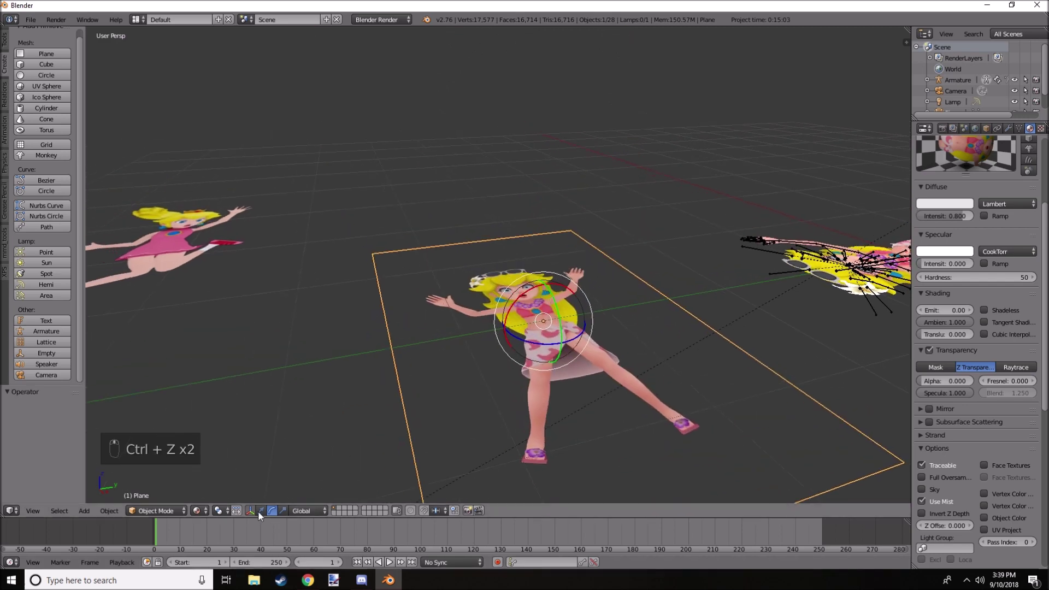
left_click(253, 510)
left_click(255, 510)
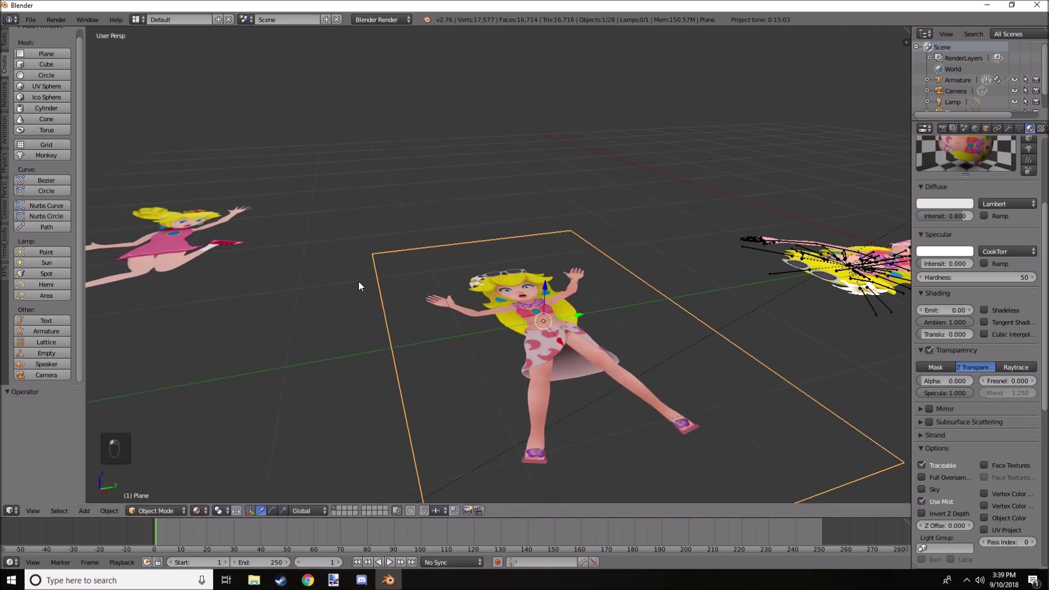
middle_click_drag(358, 281, 391, 257)
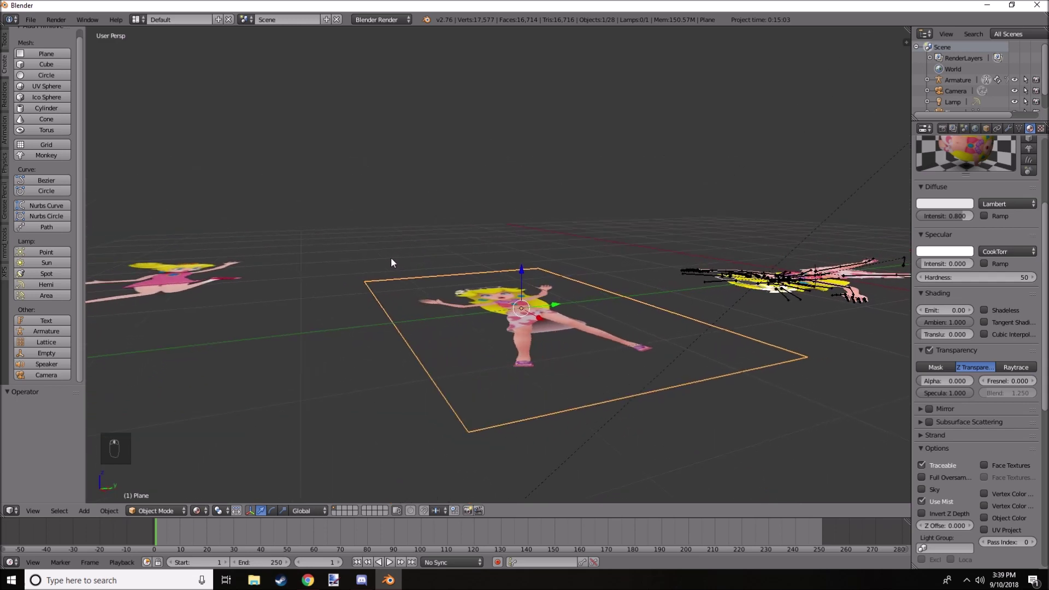
scroll(513, 199, "down", 3)
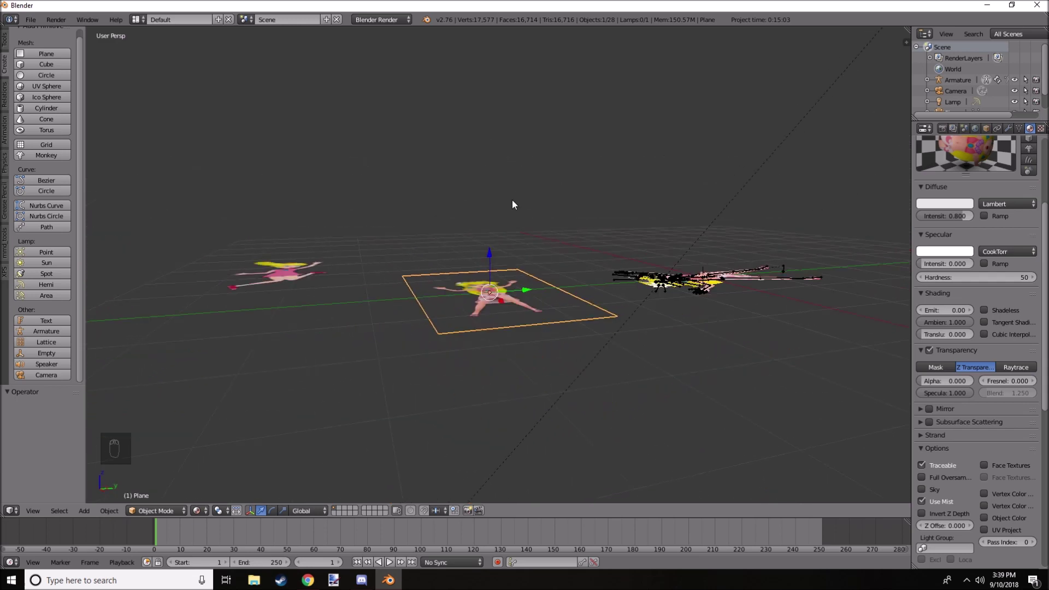